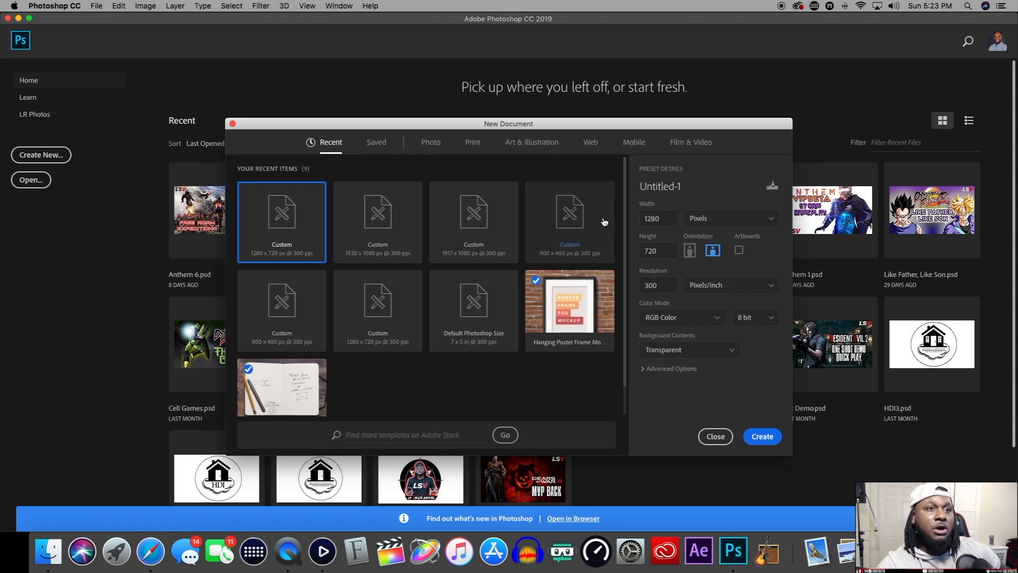
# Create a 1280 × 720 pixel document at 300 pixels/inch in RGB Color with a transparent background.
pyautogui.moveTo(793, 454); pyautogui.dragTo(891, 530)
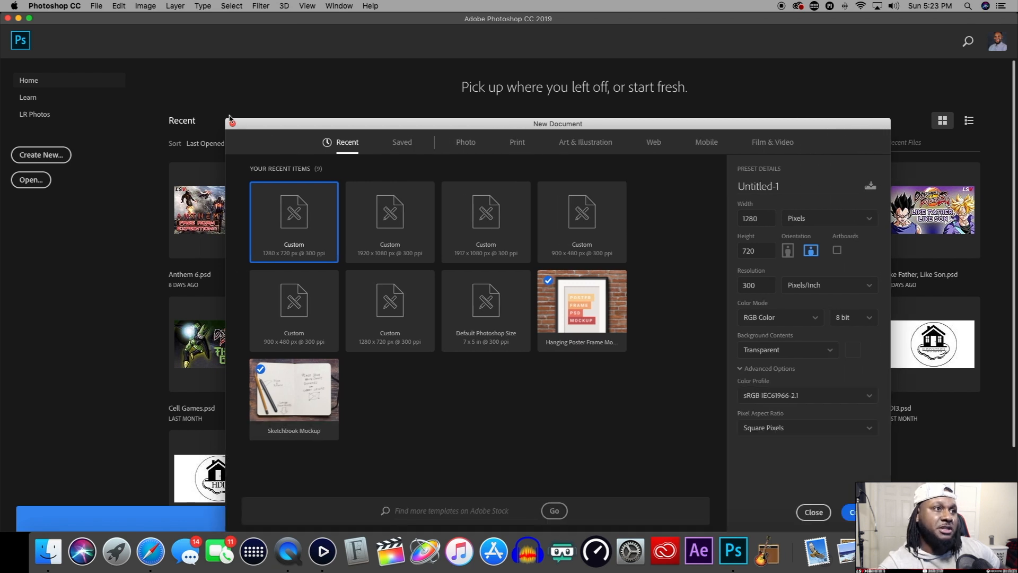
pyautogui.moveTo(226, 118); pyautogui.dragTo(115, 18)
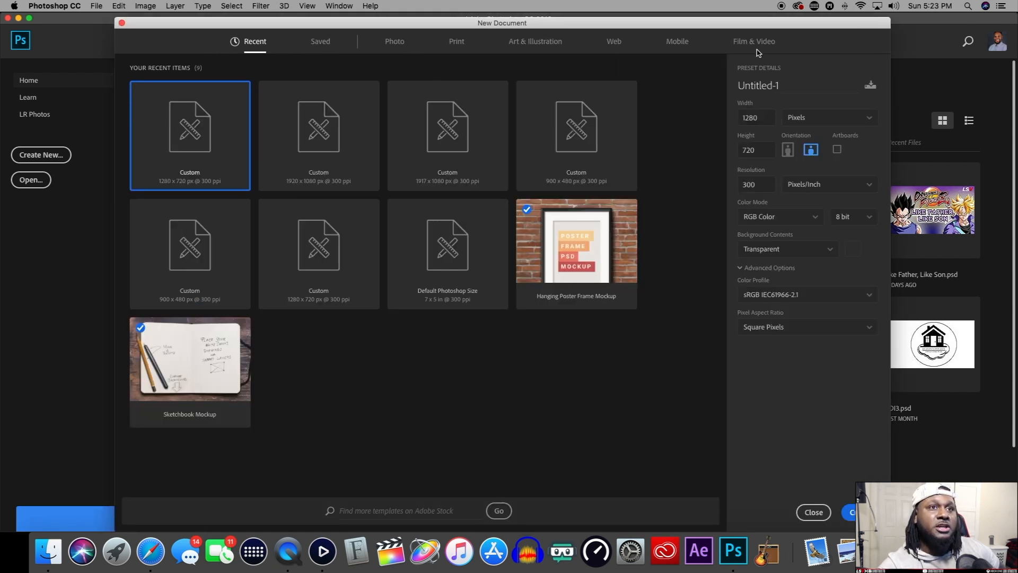
pyautogui.click(763, 117)
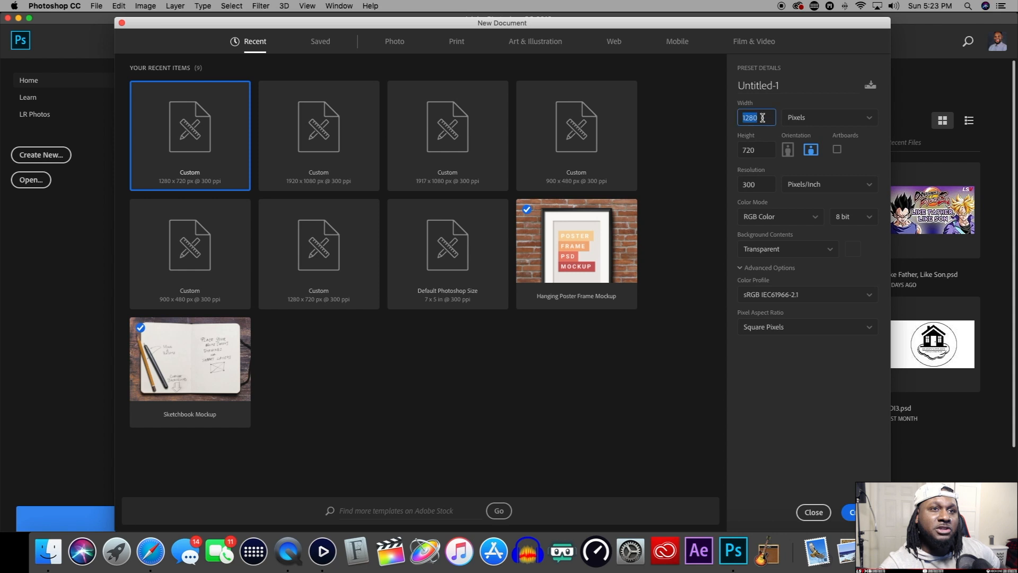
pyautogui.click(764, 151)
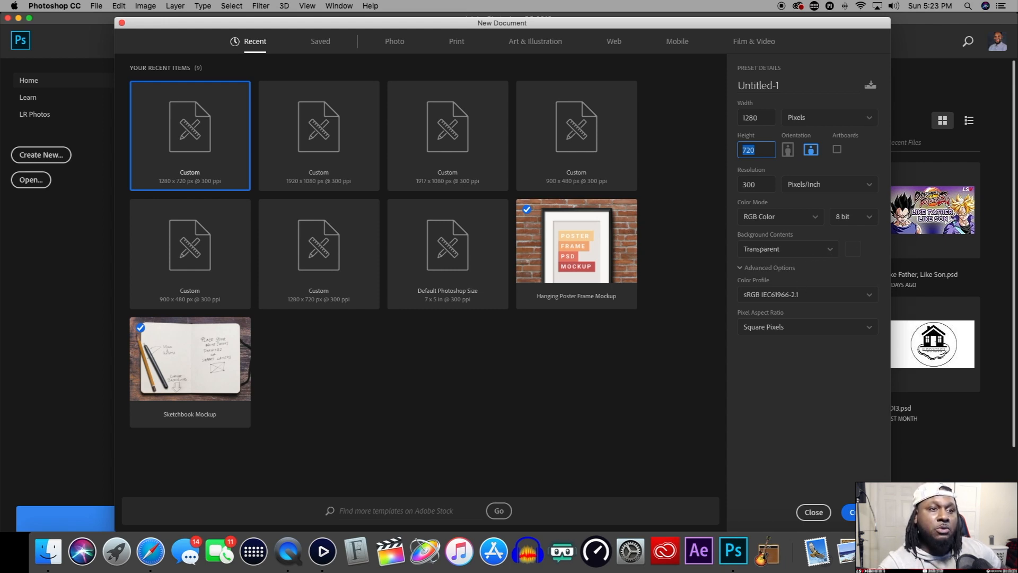
pyautogui.press('Return')
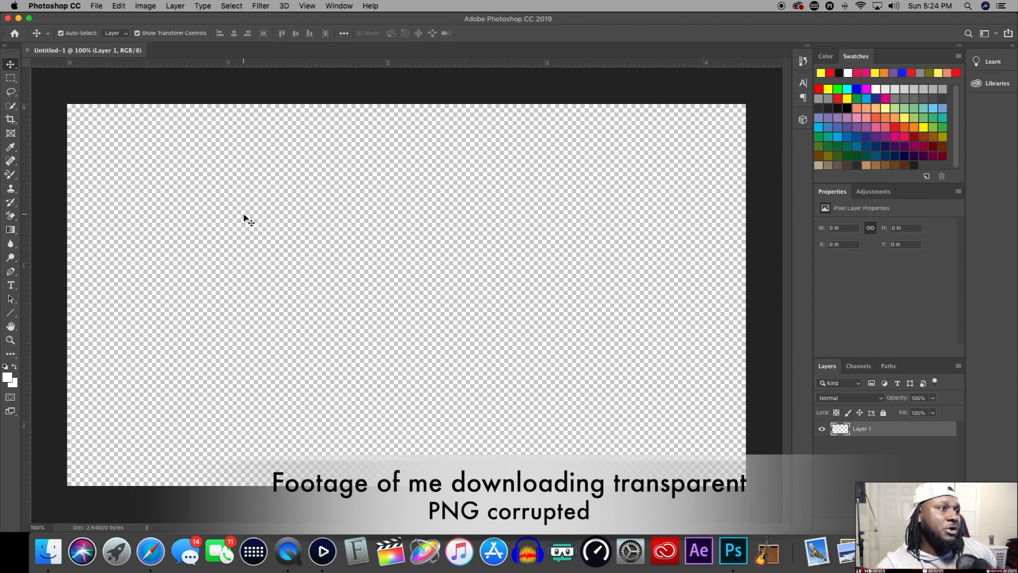
# Draw a rectangle shape of about 1320 × 741 px that extends past all edges of the canvas.
pyautogui.click(11, 317)
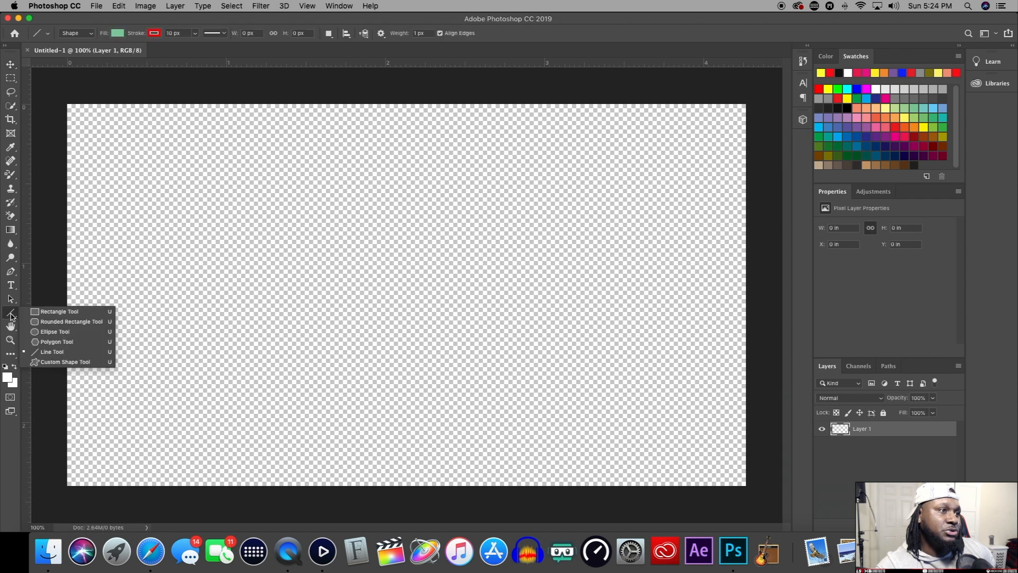
pyautogui.click(71, 314)
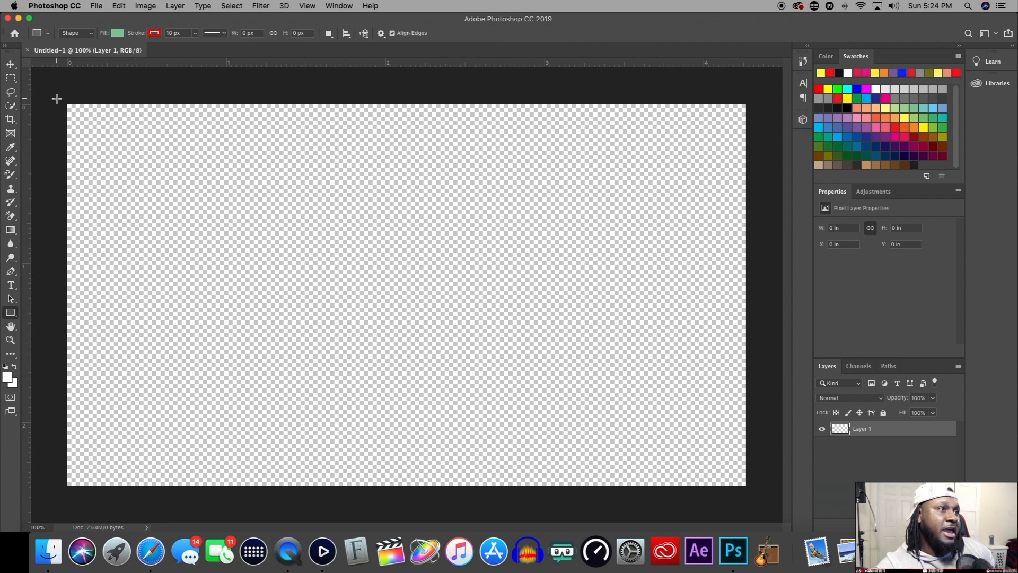
pyautogui.moveTo(57, 98); pyautogui.dragTo(757, 489)
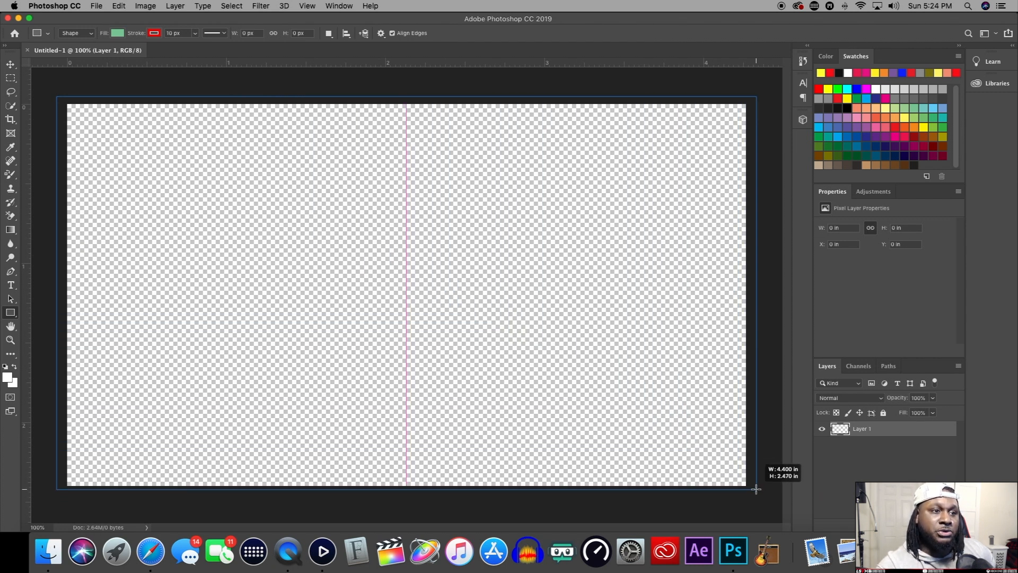
pyautogui.moveTo(756, 489); pyautogui.dragTo(757, 489)
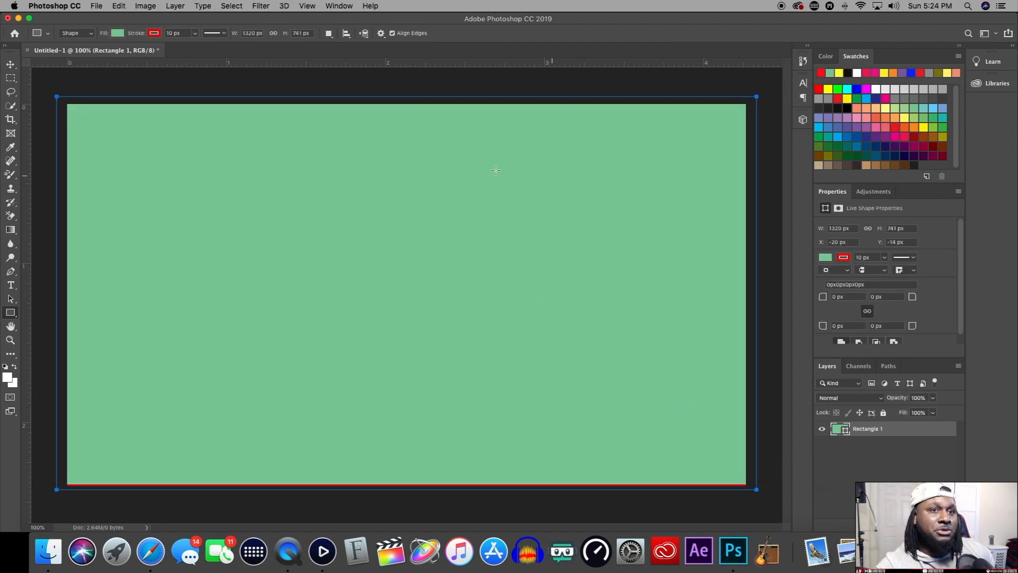
# Fill the rectangle with the blue, red, yellow linear gradient preset.
pyautogui.click(825, 259)
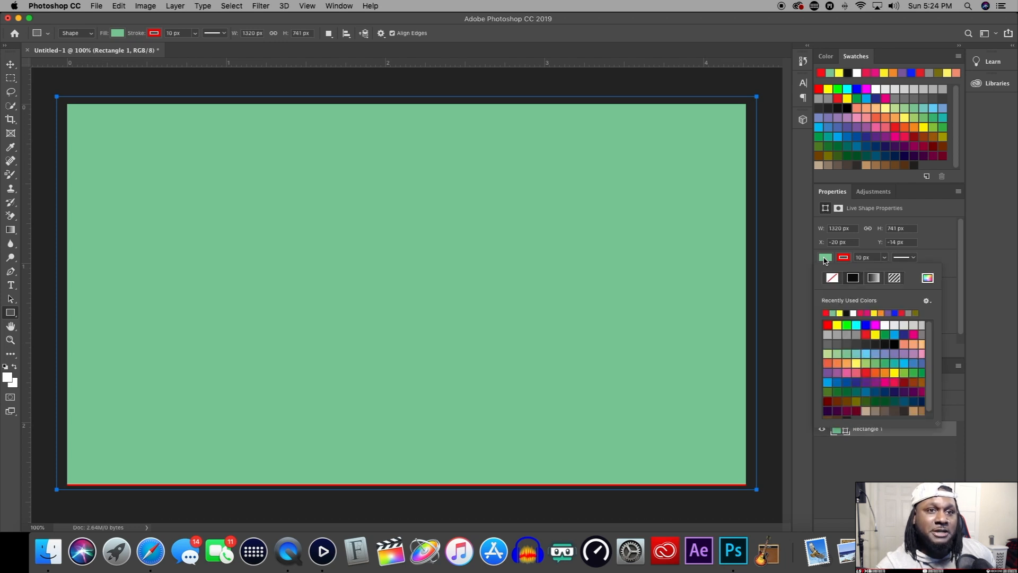
pyautogui.click(874, 278)
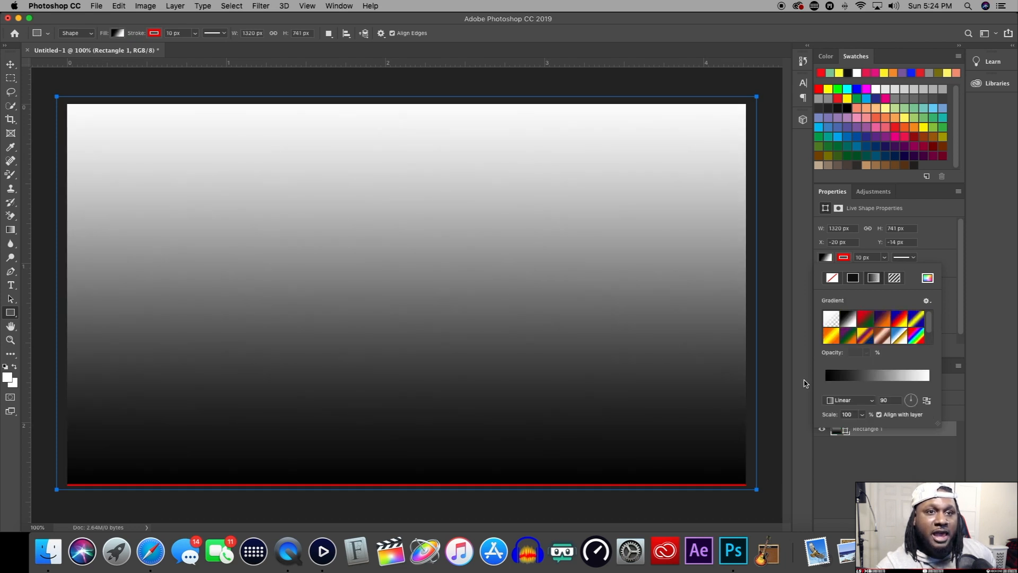
pyautogui.click(866, 322)
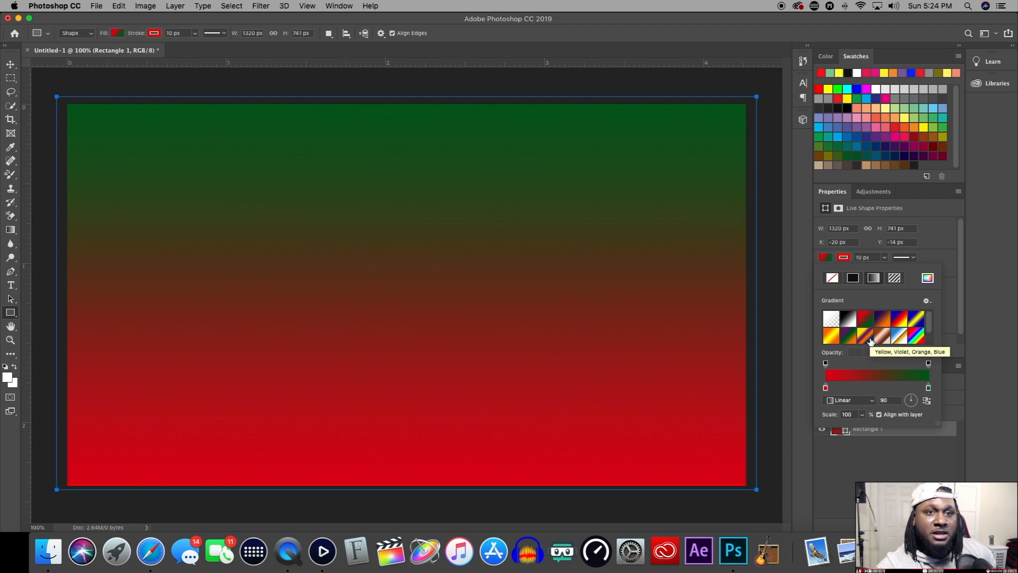
pyautogui.click(902, 323)
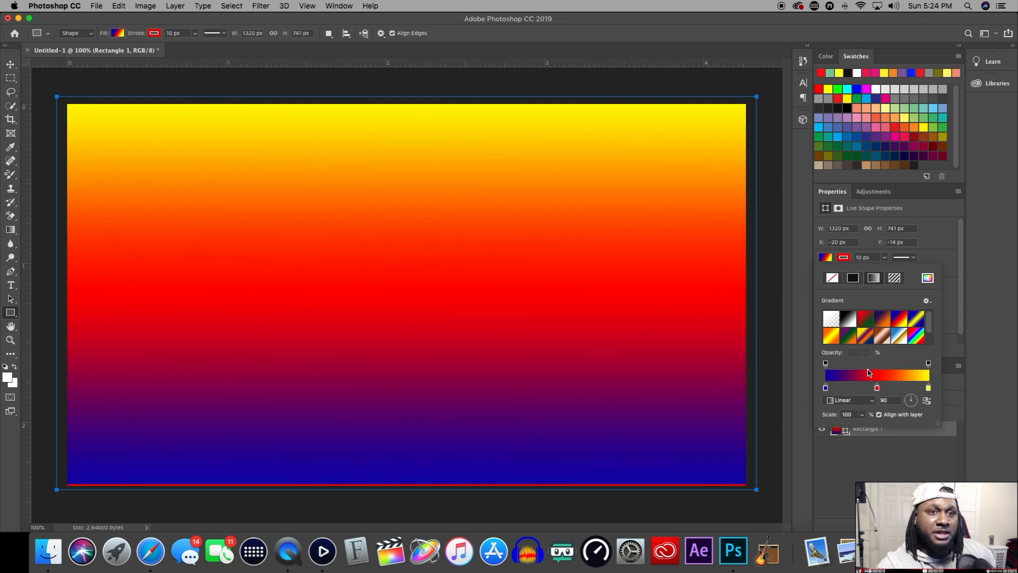
# Recolour the gradient's dark blue stop to a lighter sky blue and its middle red stop to white (ffffff).
pyautogui.doubleClick(826, 389)
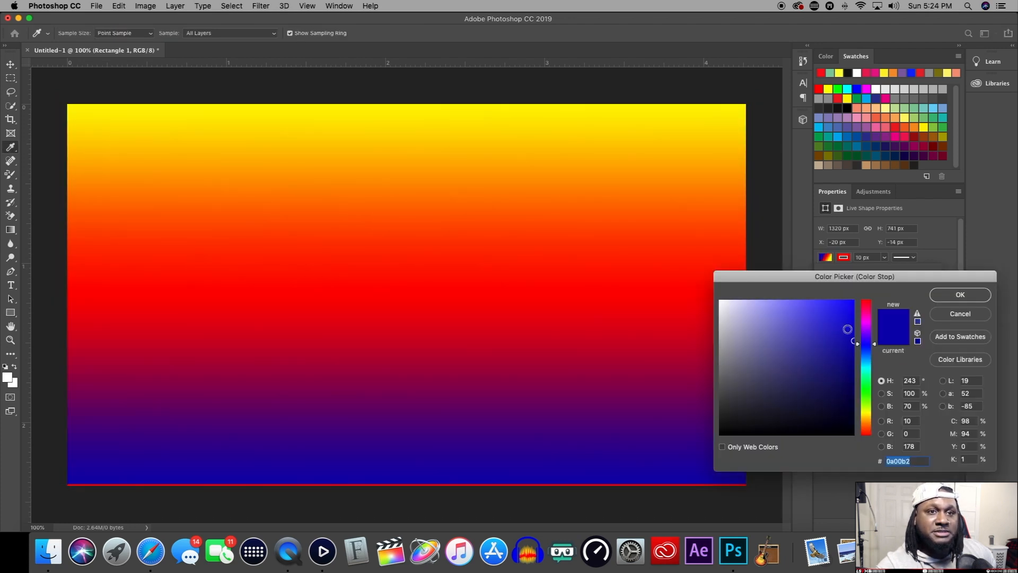
pyautogui.moveTo(867, 355); pyautogui.dragTo(852, 302)
pyautogui.click(938, 297)
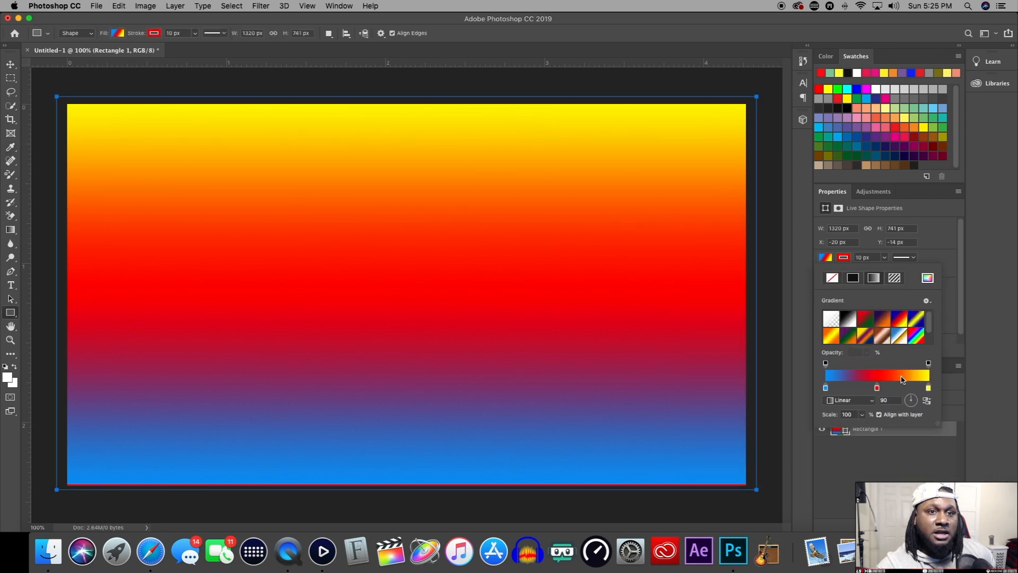
pyautogui.doubleClick(878, 389)
pyautogui.click(722, 301)
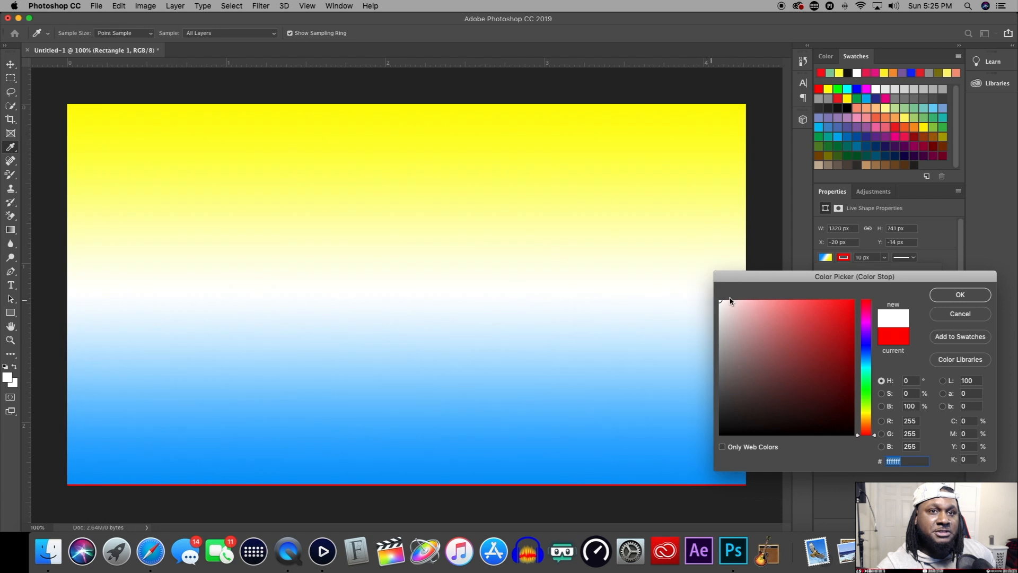
pyautogui.click(955, 298)
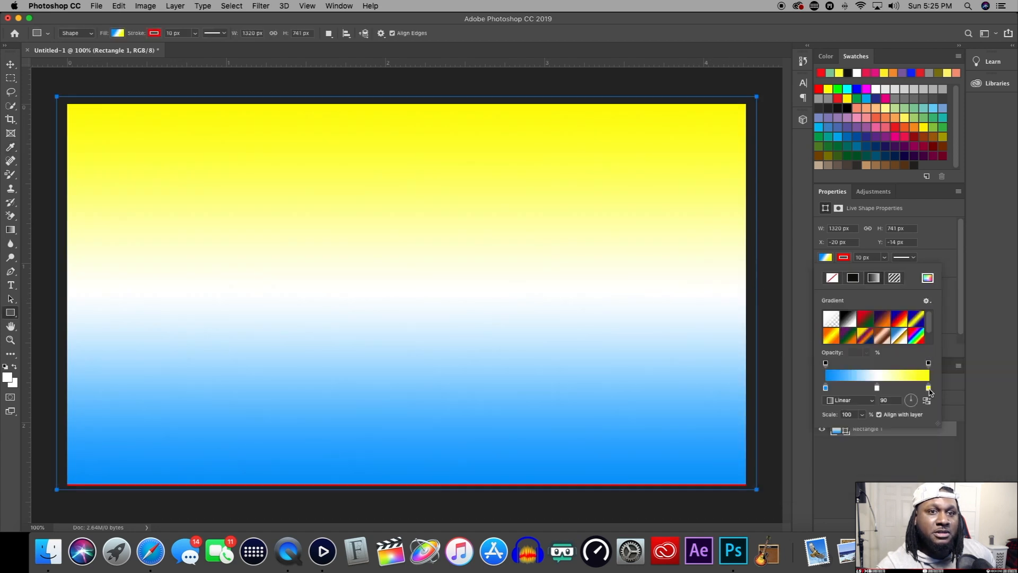
# Change the gradient's yellow end stop to pink e30b94.
pyautogui.doubleClick(929, 389)
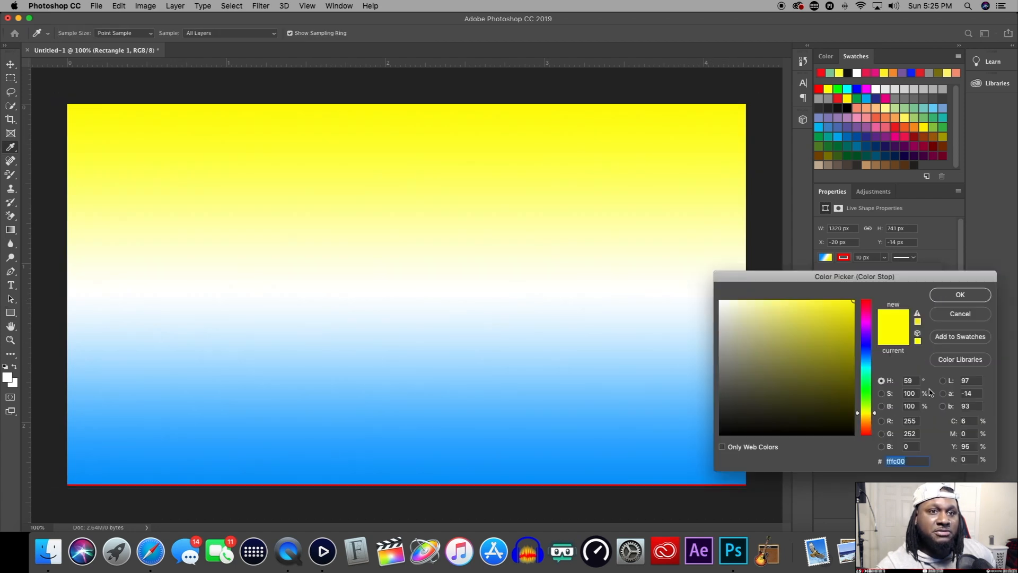
pyautogui.click(868, 313)
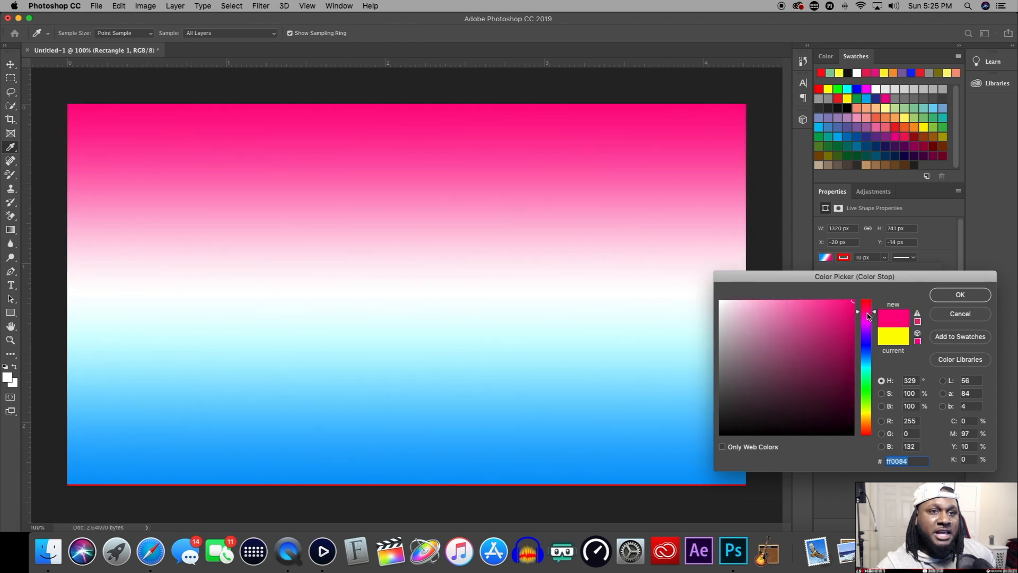
pyautogui.moveTo(869, 317)
pyautogui.mouseDown()
pyautogui.moveTo(868, 300)
pyautogui.moveTo(849, 315)
pyautogui.mouseUp()
pyautogui.click(865, 314)
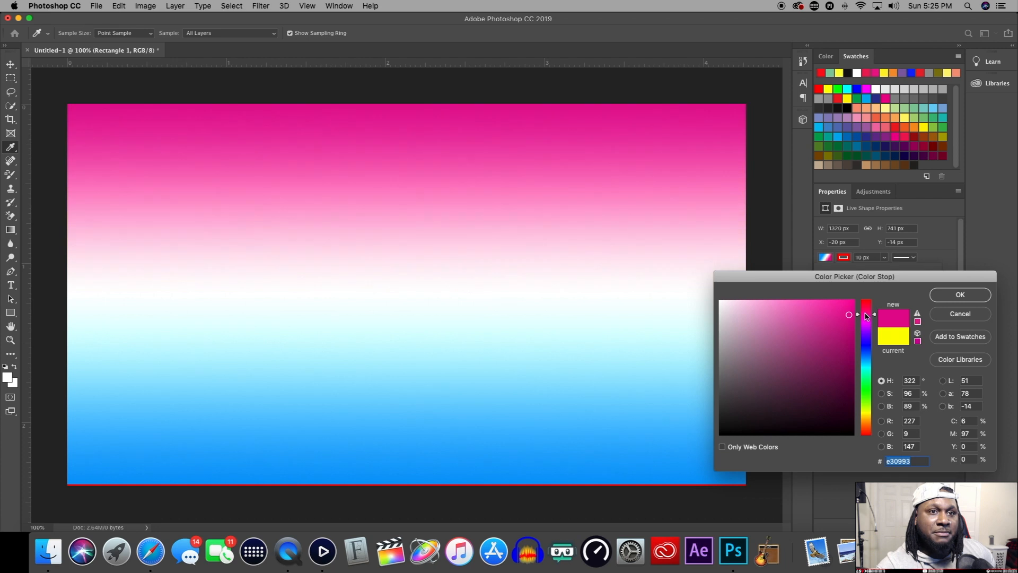
pyautogui.click(848, 315)
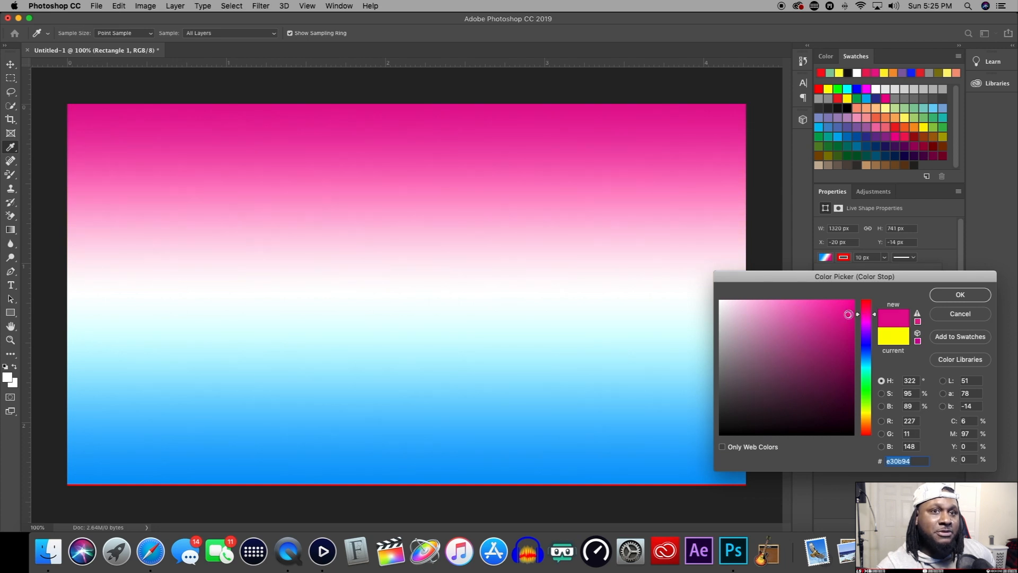
pyautogui.click(961, 295)
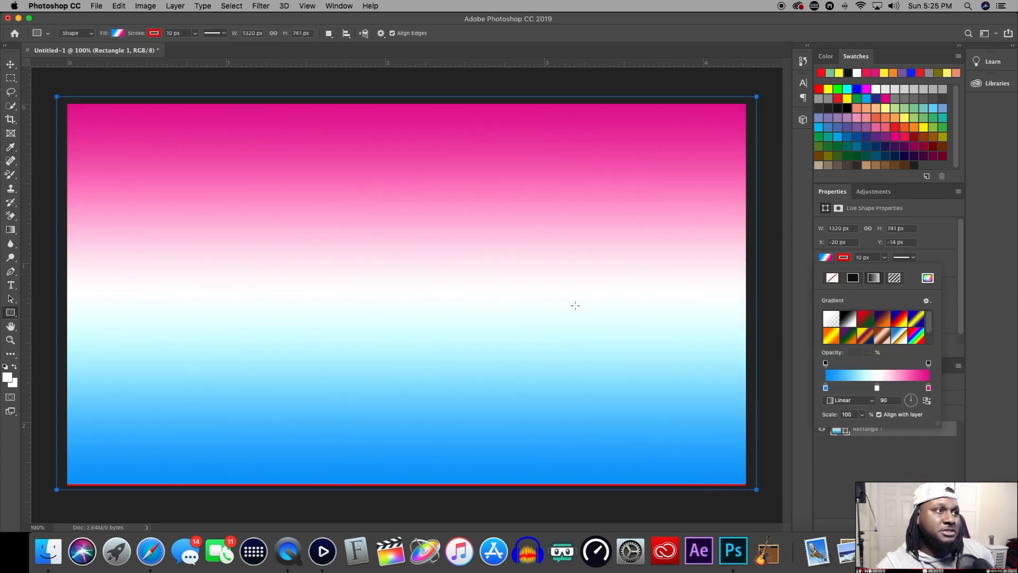
# Shift the gradient rectangle down about 0.013 in so its stroke clears the canvas's lower edge, and deselect it.
pyautogui.click(10, 64)
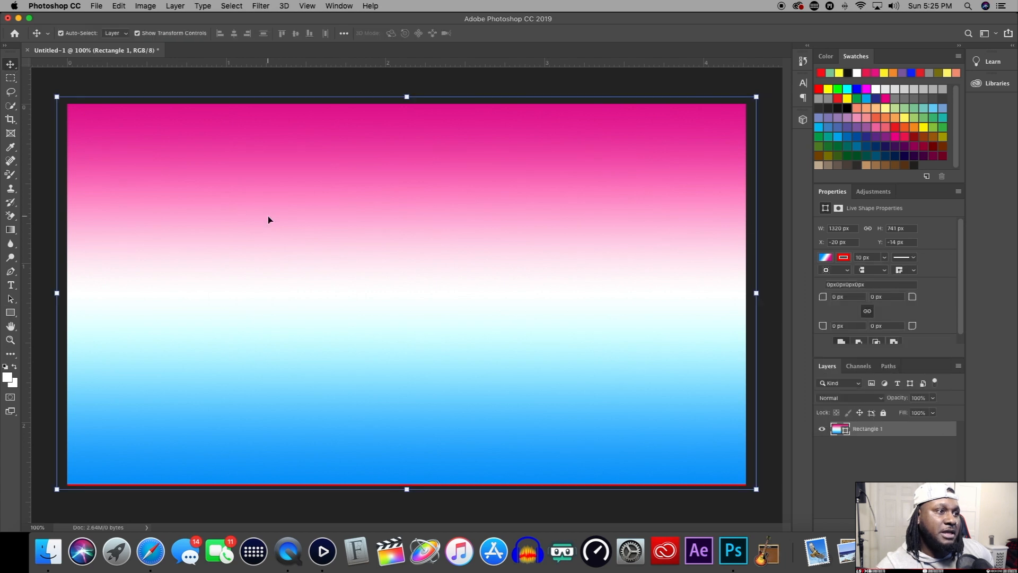
pyautogui.moveTo(269, 243); pyautogui.dragTo(269, 227)
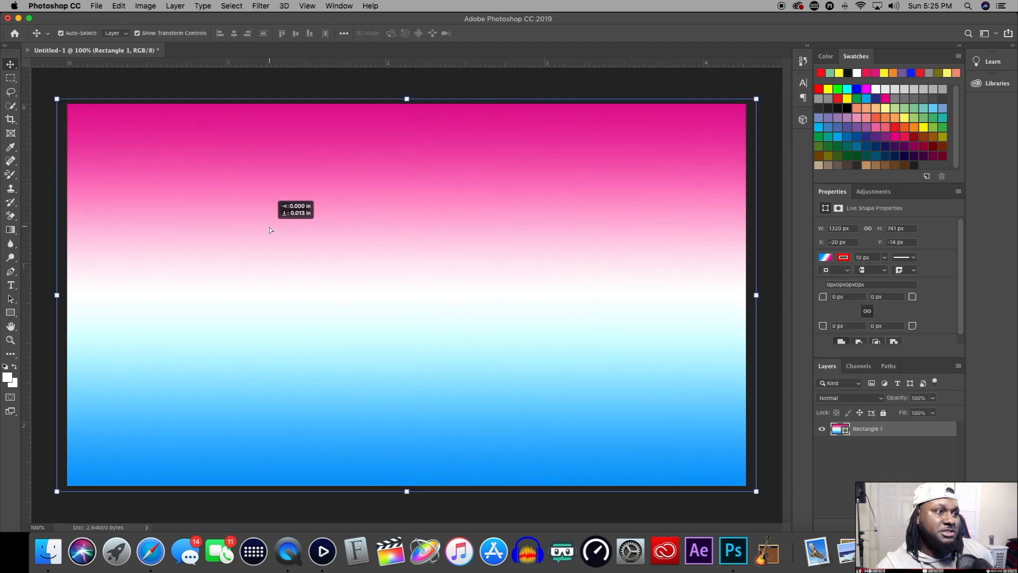
pyautogui.click(558, 90)
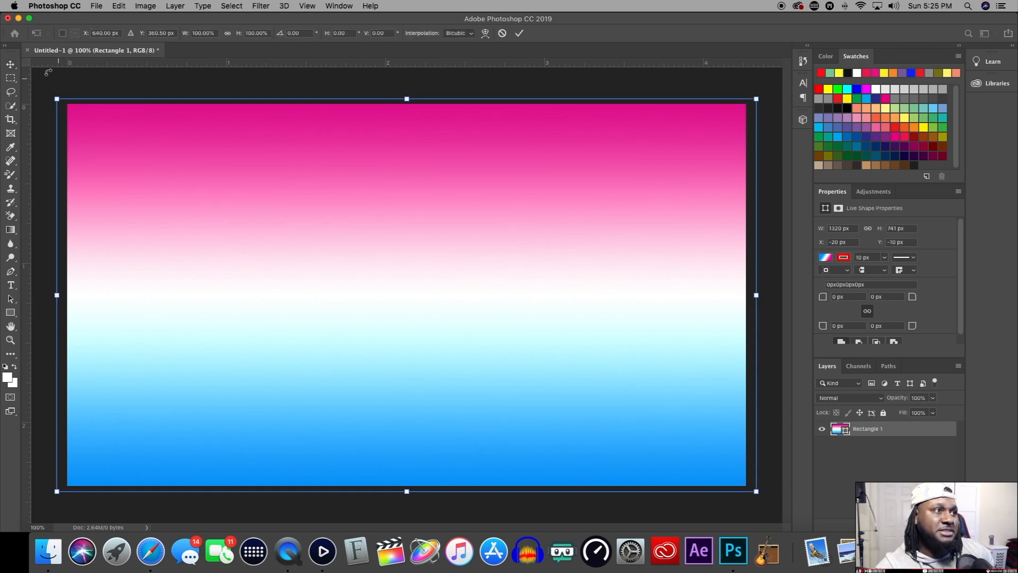
pyautogui.click(9, 64)
pyautogui.click(64, 88)
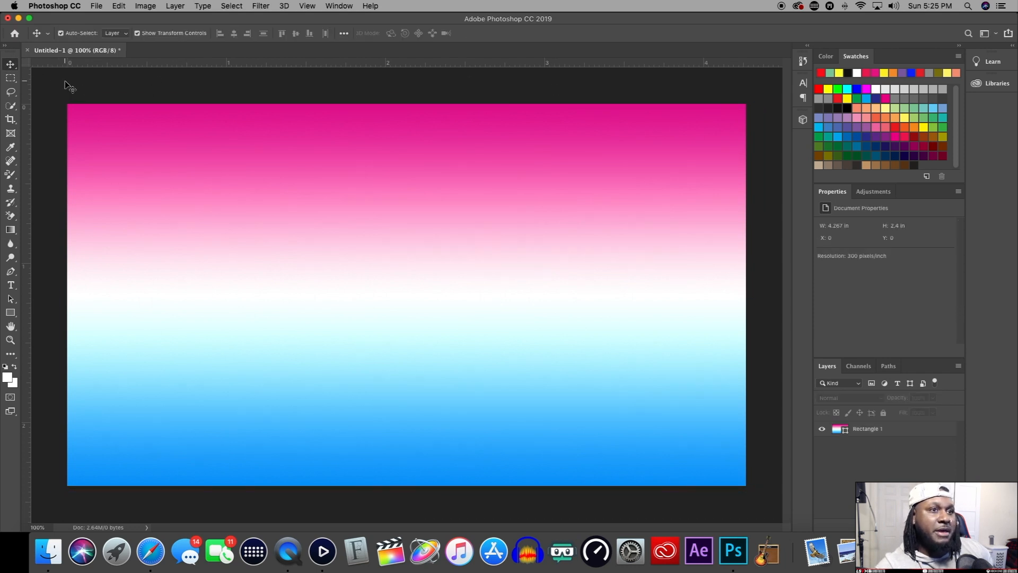
# Place Vegeta.png from the Downloads folder onto the canvas and position it over the left half of the background.
pyautogui.click(55, 552)
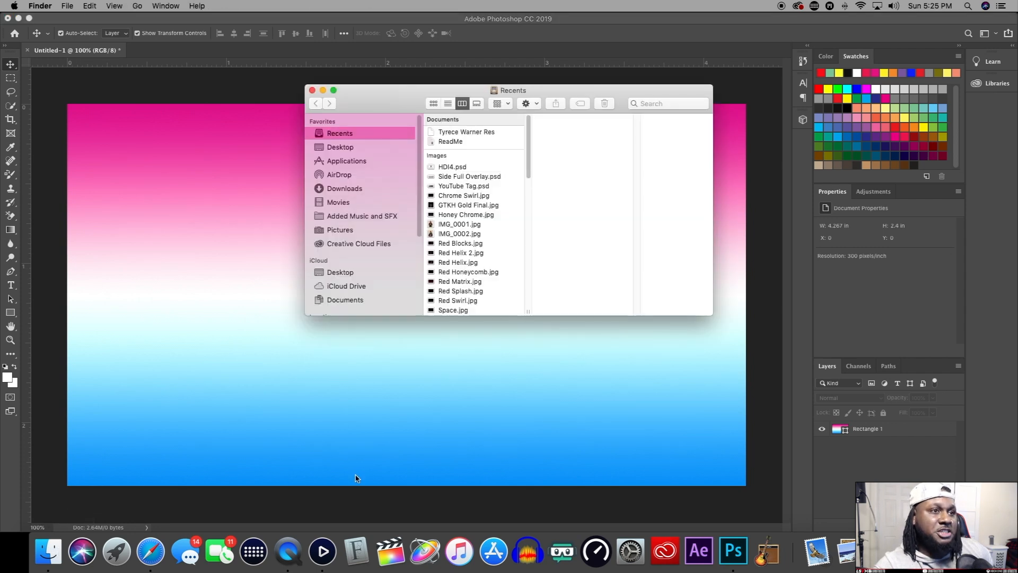
pyautogui.click(347, 189)
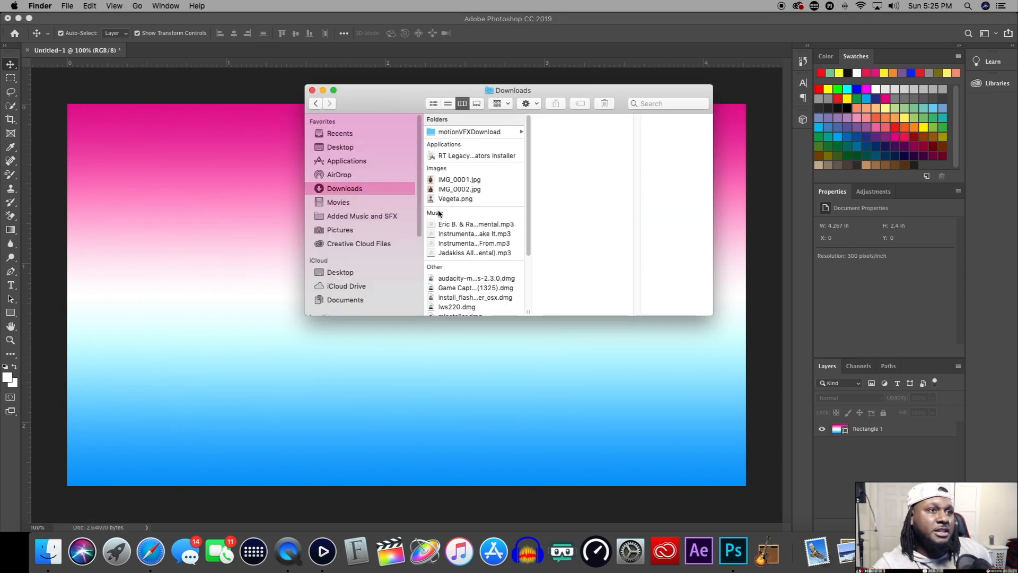
pyautogui.click(462, 200)
pyautogui.moveTo(463, 202); pyautogui.dragTo(183, 366)
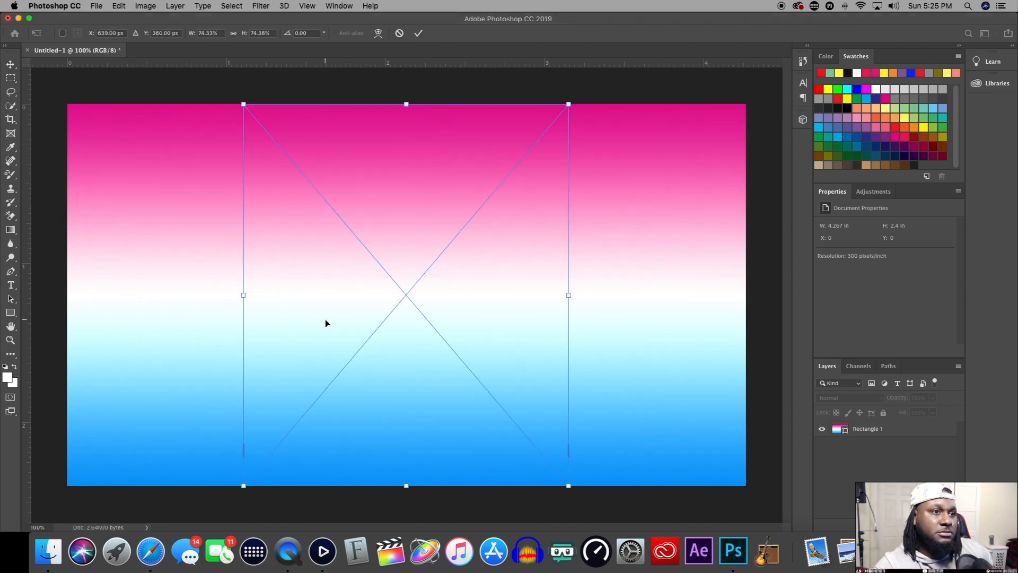
pyautogui.moveTo(383, 325); pyautogui.dragTo(232, 330)
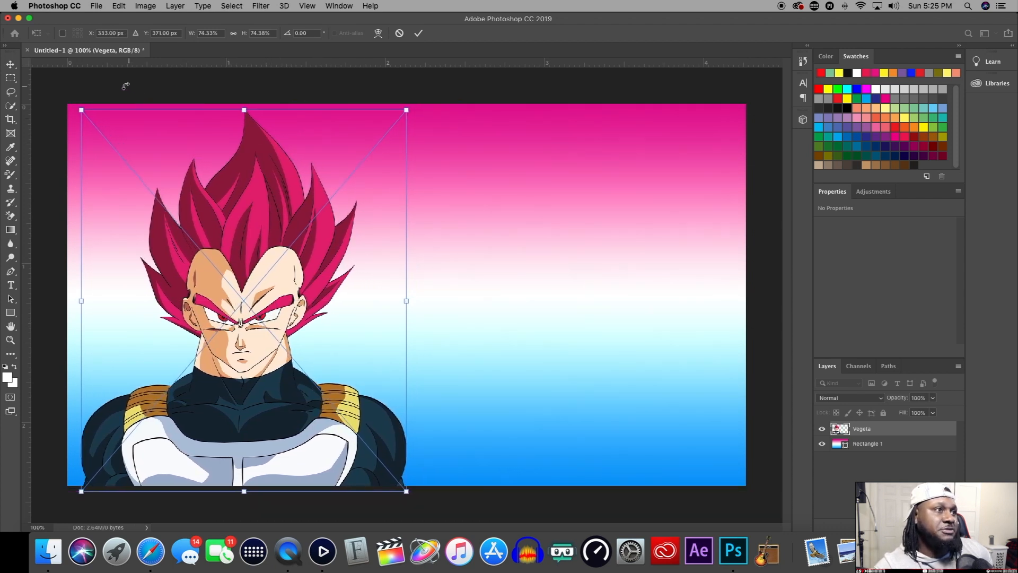
pyautogui.click(11, 64)
pyautogui.click(148, 94)
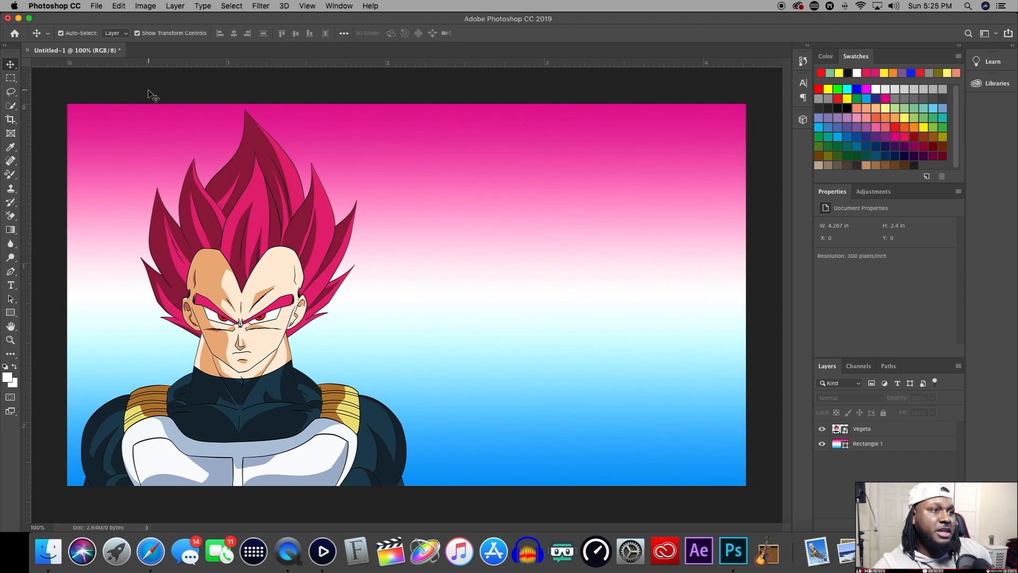
# Place DBFZ3.png from the LS Vision Content folder on the LS Vision Drive onto the canvas.
pyautogui.click(49, 551)
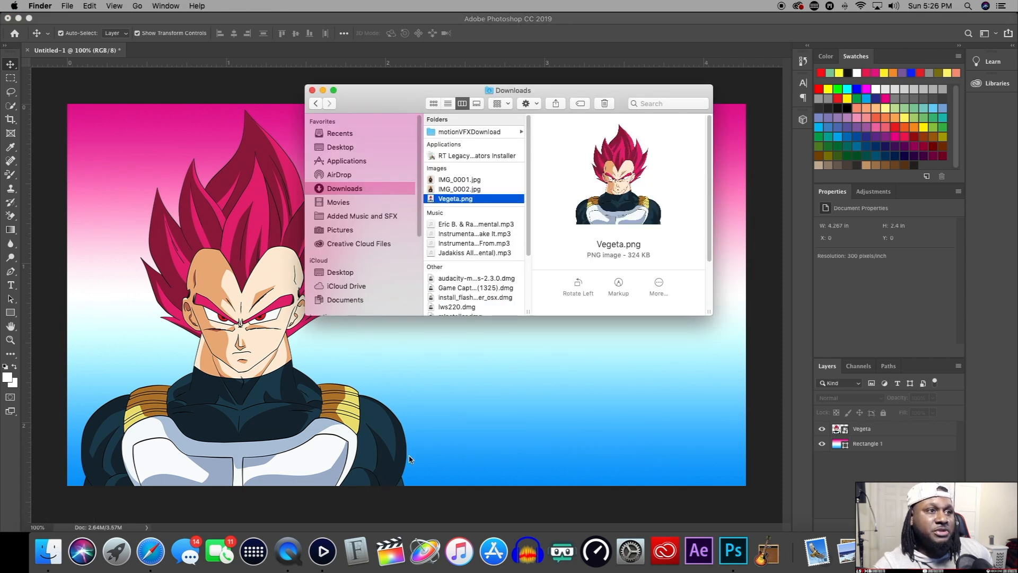
pyautogui.scroll(-5, 360, 212)
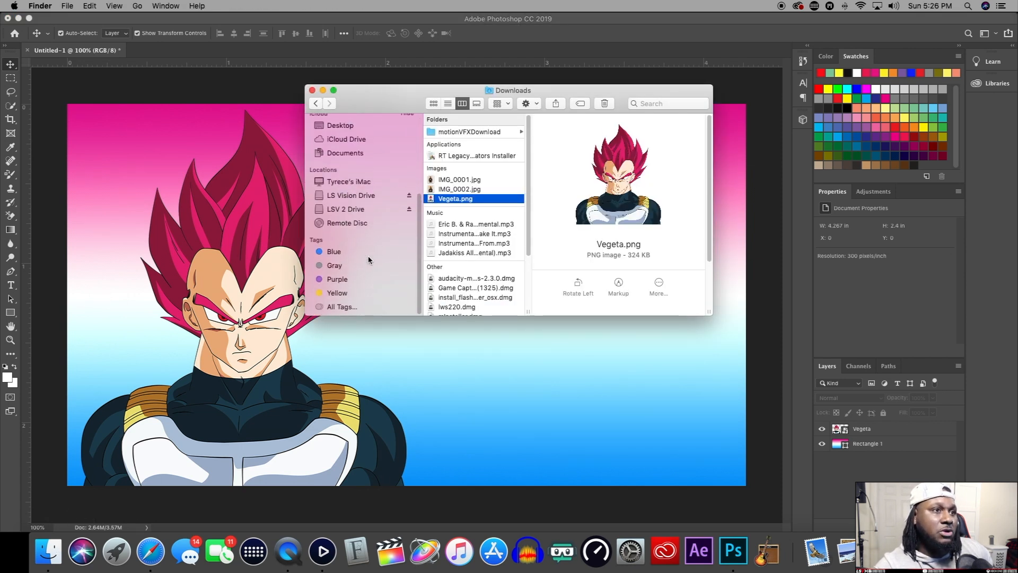
pyautogui.click(366, 198)
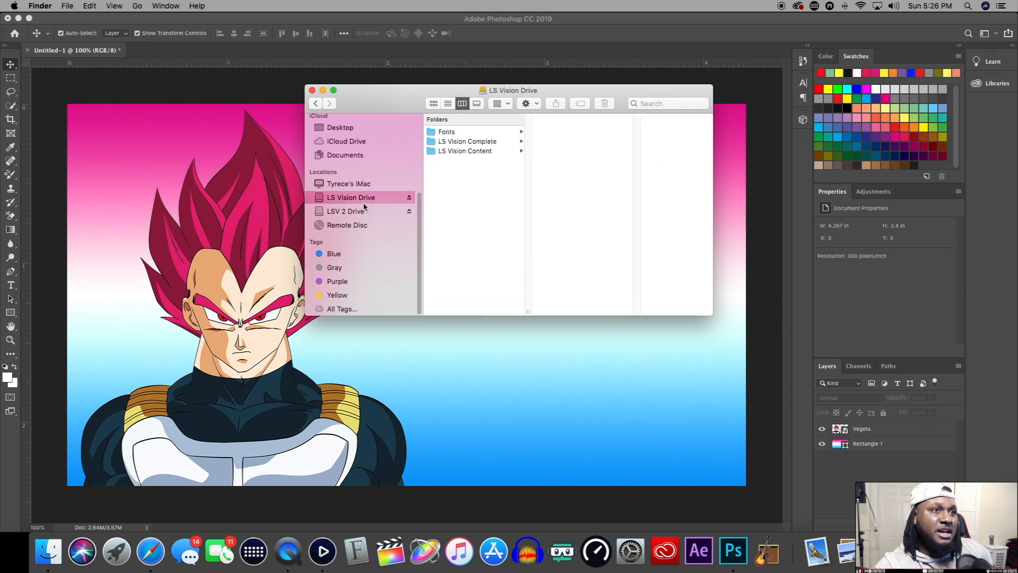
pyautogui.click(484, 154)
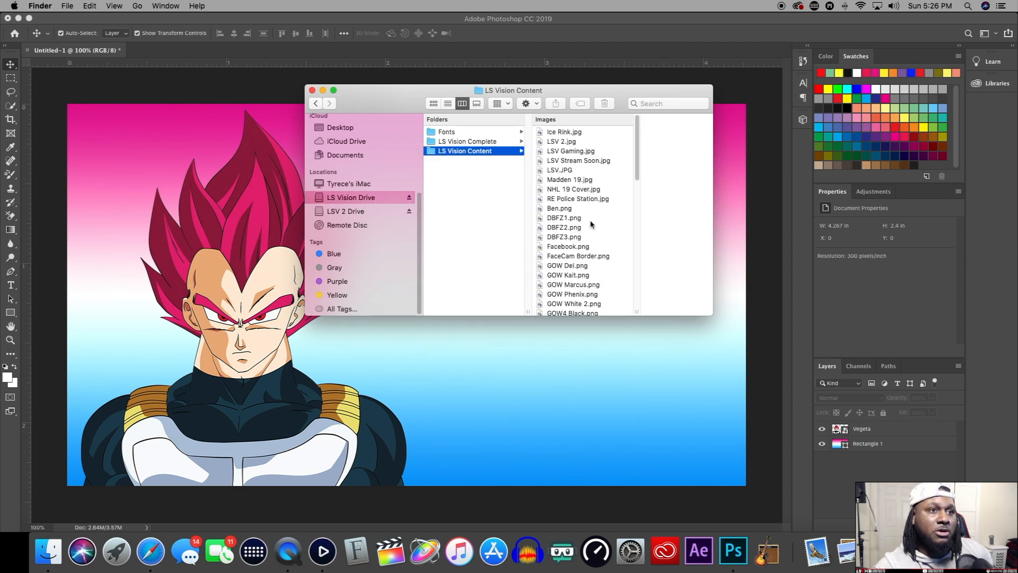
pyautogui.click(573, 237)
pyautogui.moveTo(526, 239); pyautogui.dragTo(511, 359)
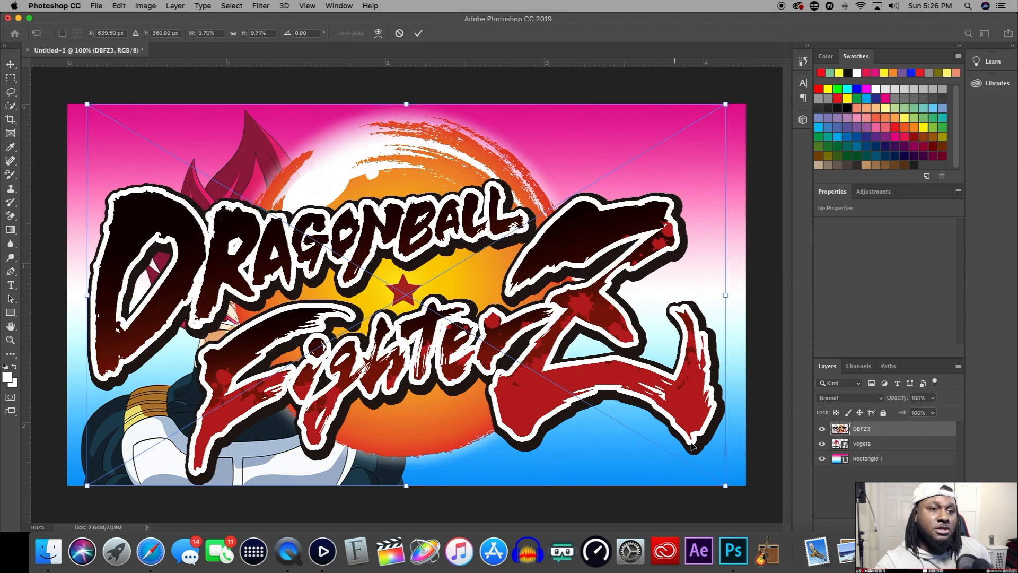
# Scale the placed Dragon Ball FighterZ logo to about 4.46%, position it in the canvas's upper right area and commit the placement.
pyautogui.moveTo(724, 485); pyautogui.dragTo(402, 291)
pyautogui.moveTo(271, 198); pyautogui.dragTo(571, 201)
pyautogui.moveTo(731, 295); pyautogui.dragTo(709, 282)
pyautogui.moveTo(567, 202); pyautogui.dragTo(573, 215)
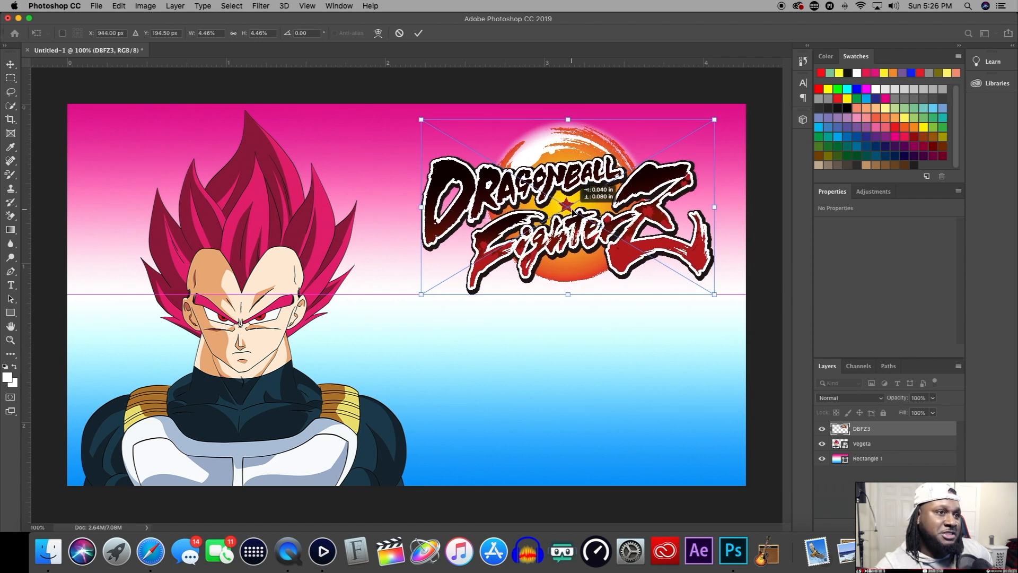
pyautogui.moveTo(572, 211); pyautogui.dragTo(580, 211)
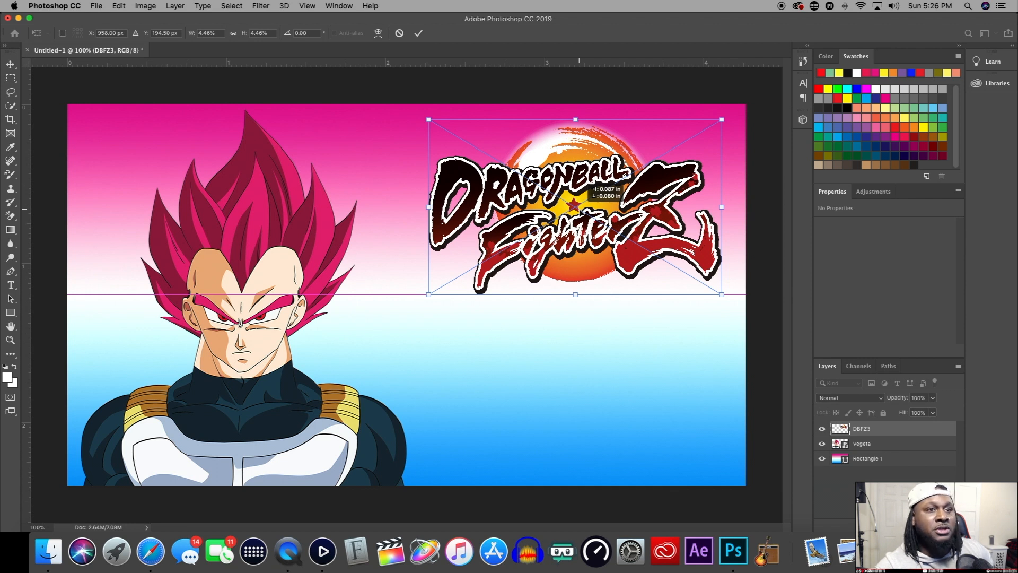
pyautogui.moveTo(580, 211); pyautogui.dragTo(579, 211)
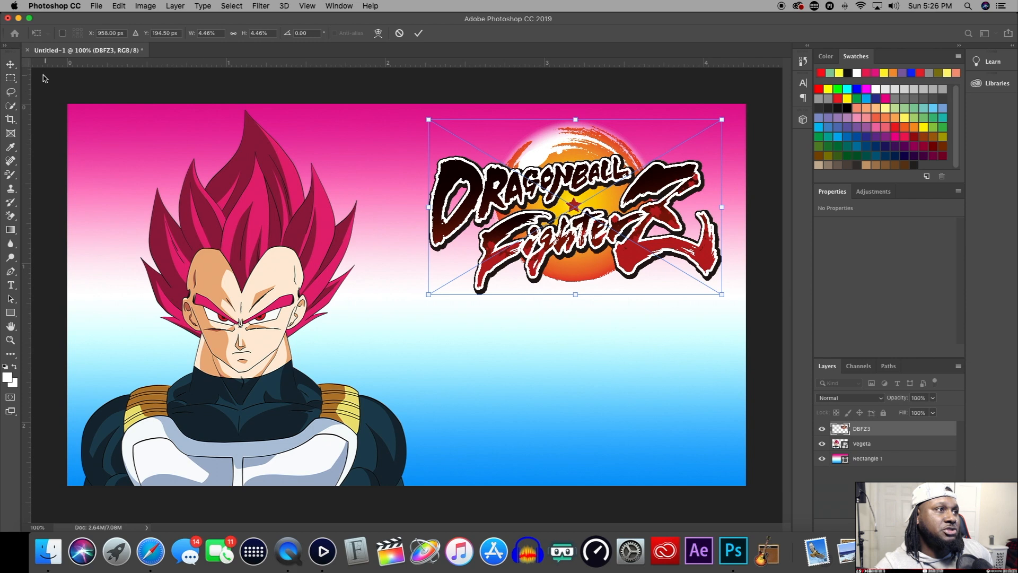
pyautogui.click(10, 64)
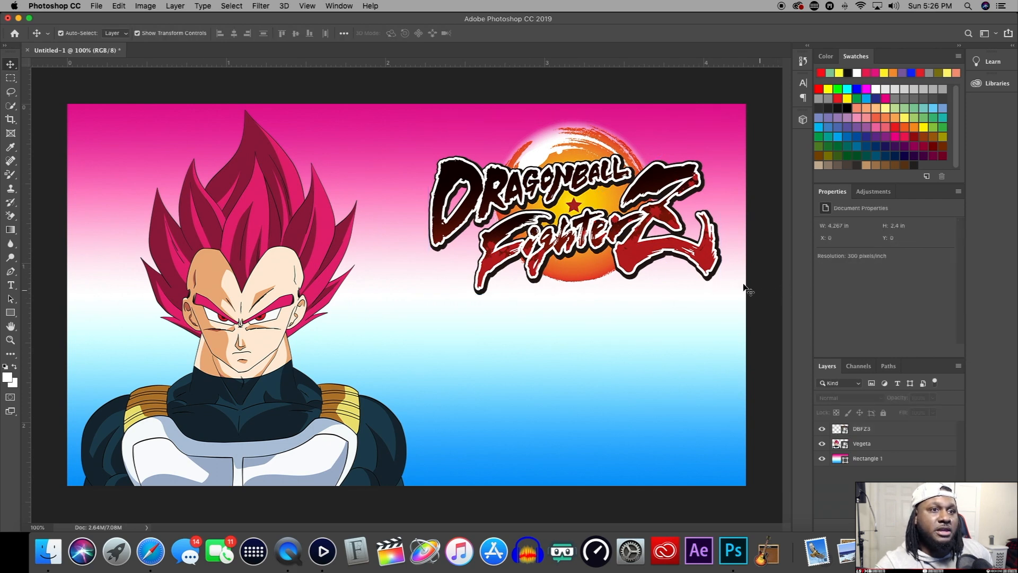
# Shrink the logo to about 1.66 × 0.99 in, place it about 2.36 in across and 0.08 in down, and deselect it.
pyautogui.moveTo(725, 292); pyautogui.dragTo(692, 277)
pyautogui.moveTo(573, 206); pyautogui.dragTo(588, 206)
pyautogui.press('Return')
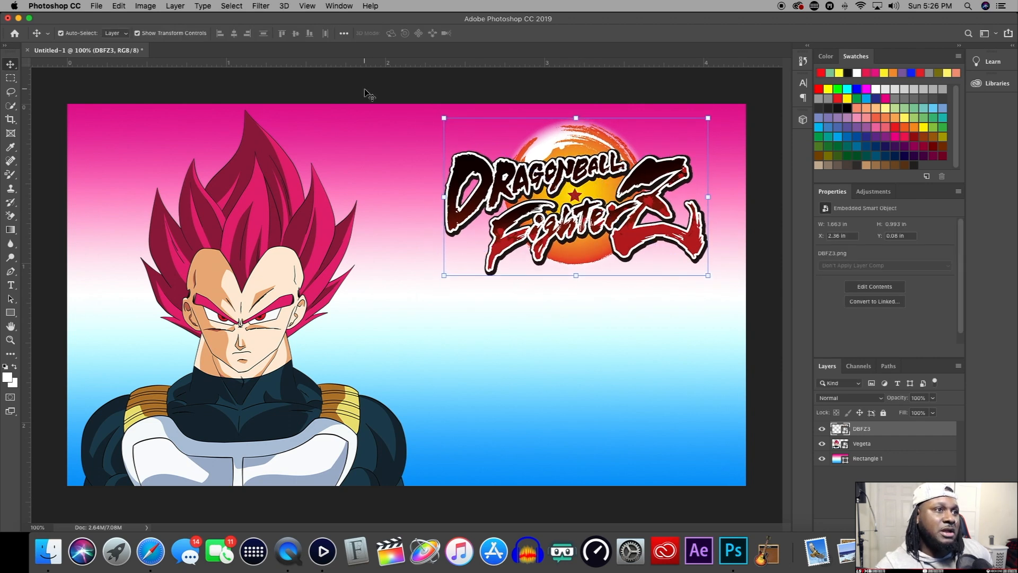
pyautogui.click(320, 93)
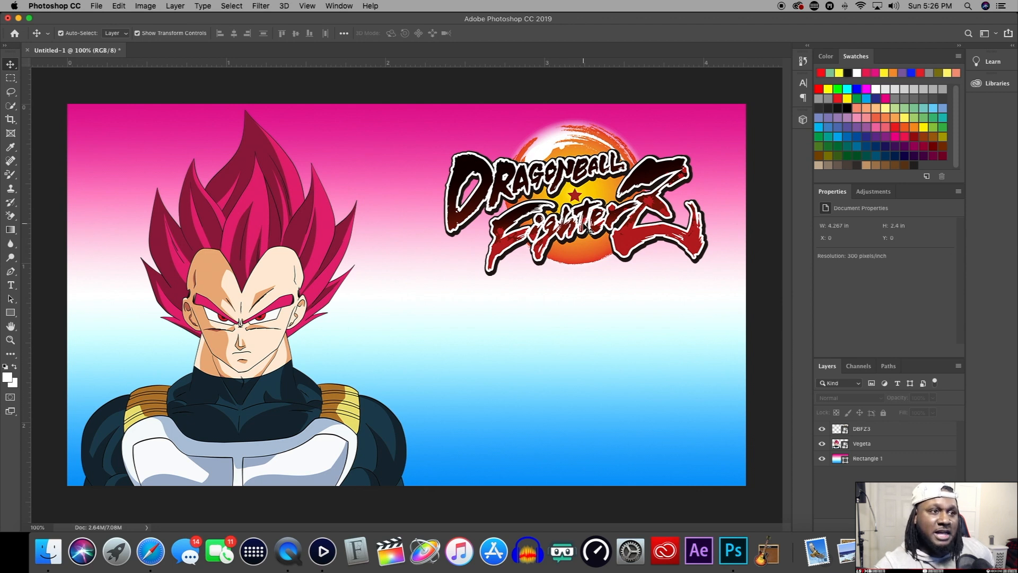
# Enable an Outer Glow layer style on the Vegeta layer and show its settings.
pyautogui.click(237, 402)
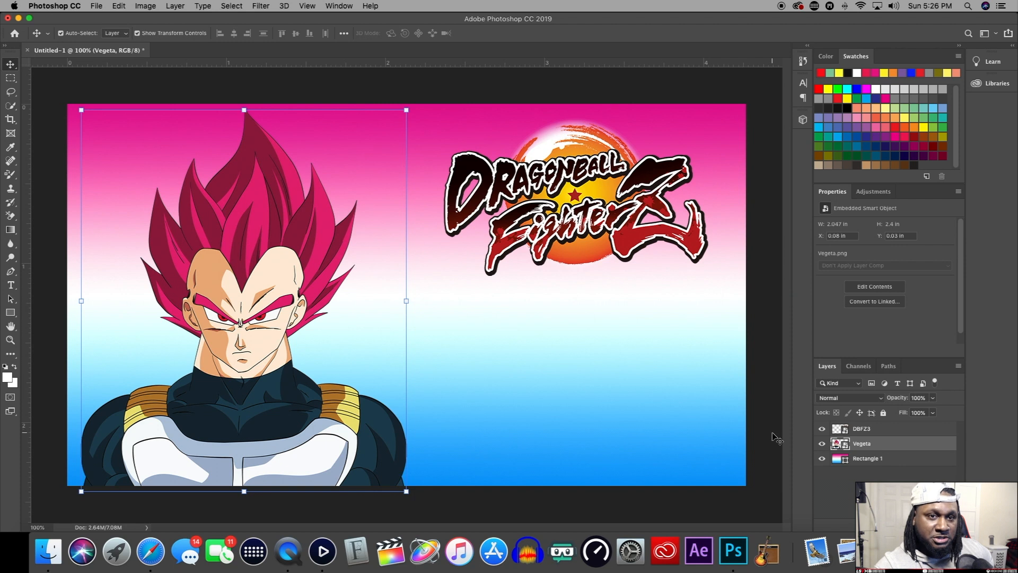
pyautogui.doubleClick(926, 445)
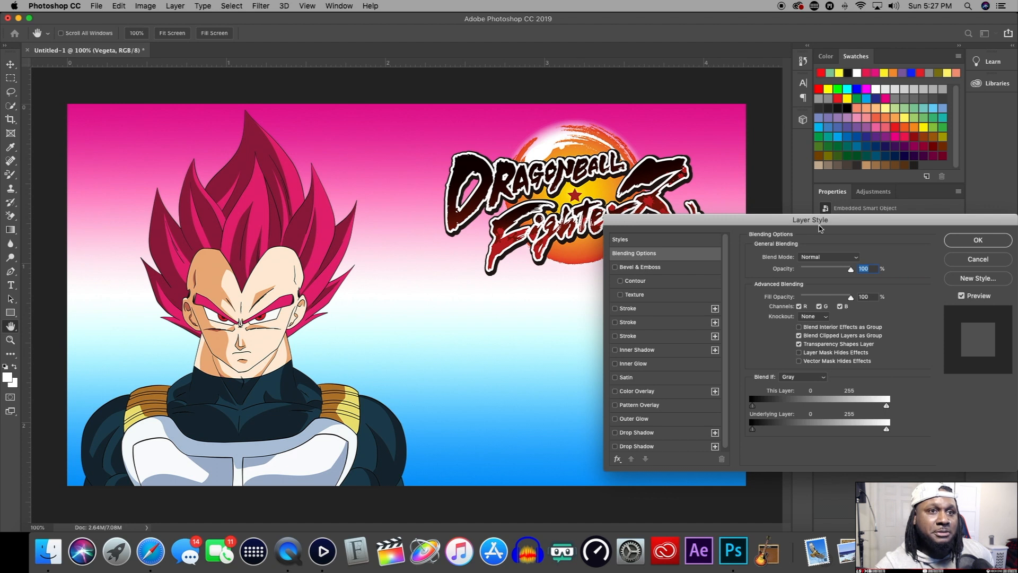
pyautogui.moveTo(822, 225); pyautogui.dragTo(794, 224)
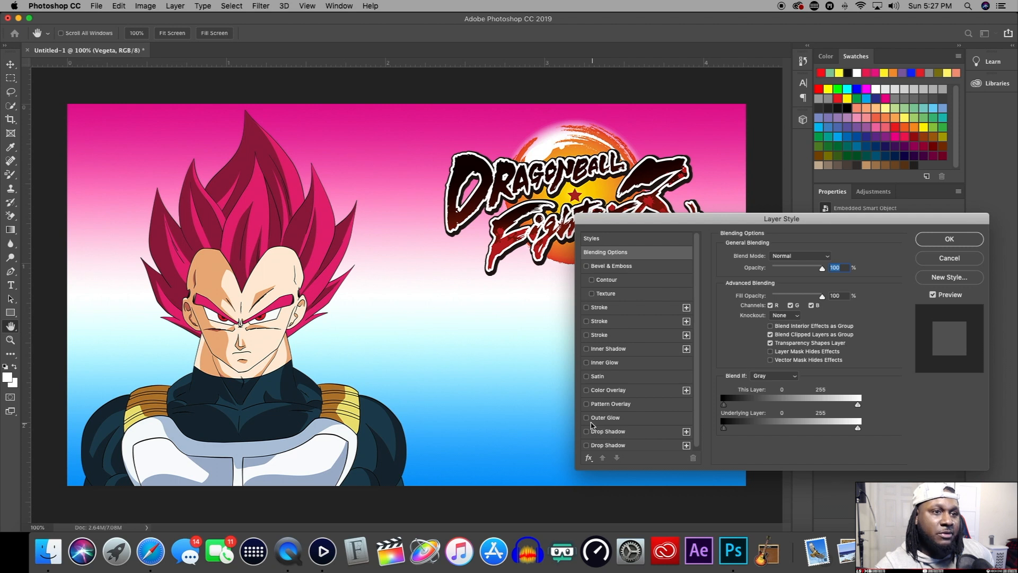
pyautogui.click(587, 419)
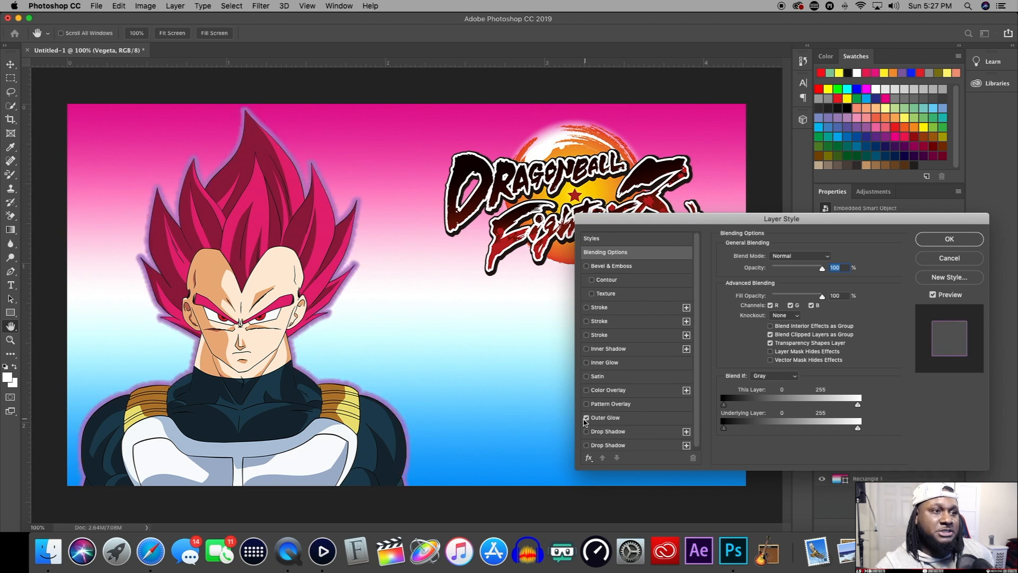
pyautogui.click(666, 419)
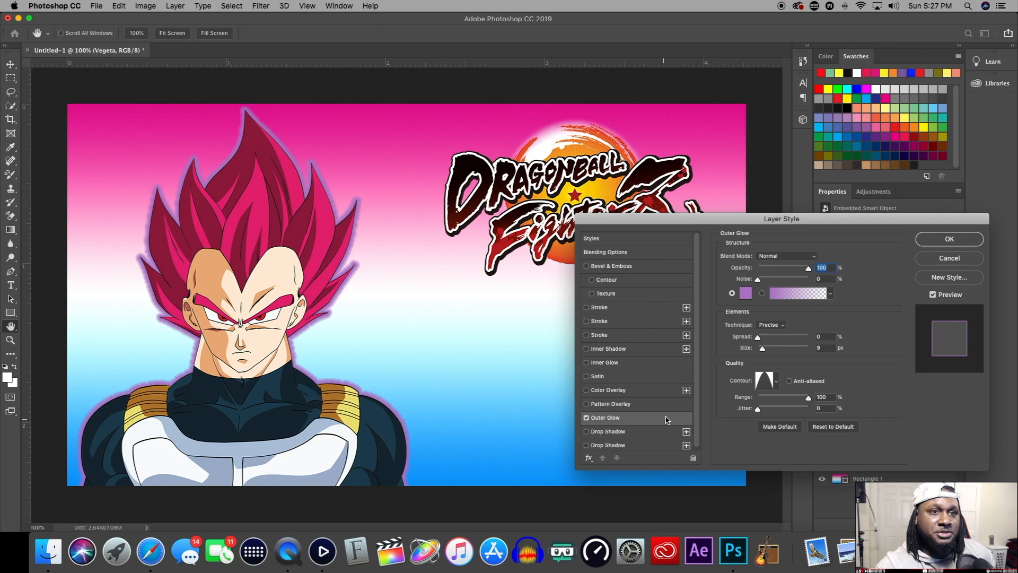
# Set Vegeta's outer glow to white with 0% spread and a size of 43 px.
pyautogui.click(746, 293)
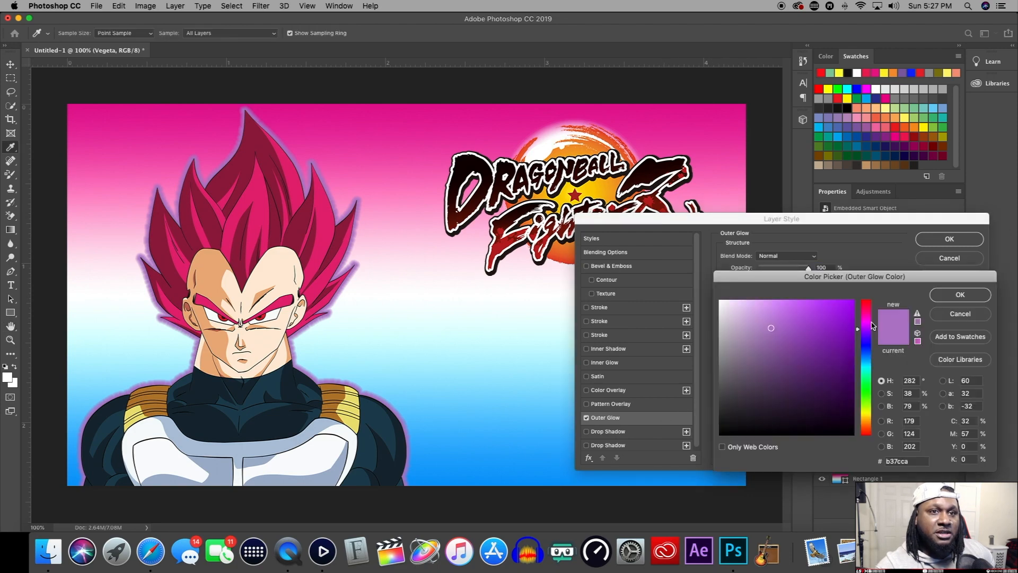
pyautogui.click(865, 318)
pyautogui.moveTo(868, 319); pyautogui.dragTo(869, 317)
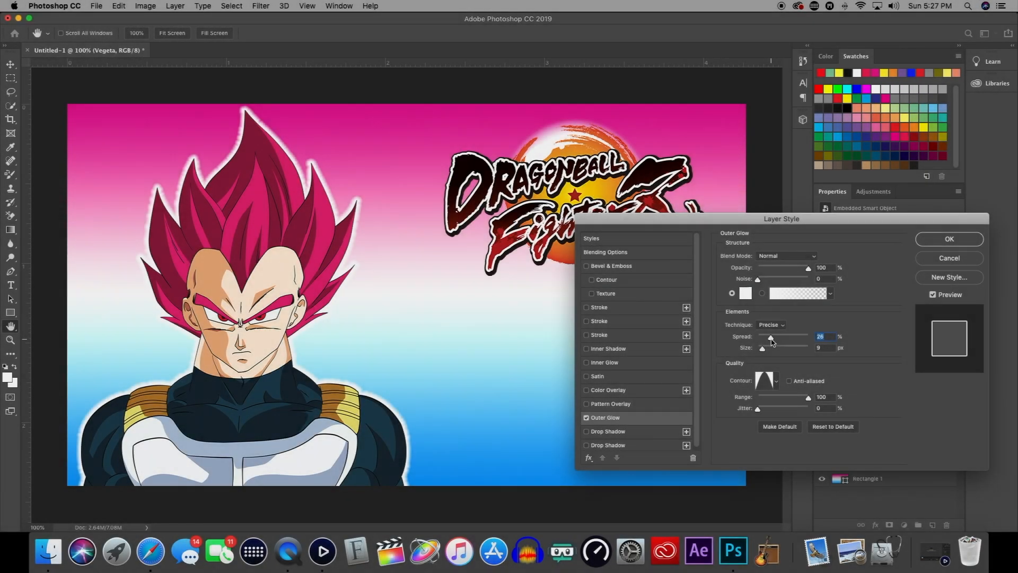
pyautogui.moveTo(779, 338)
pyautogui.mouseDown()
pyautogui.moveTo(743, 341)
pyautogui.moveTo(779, 352)
pyautogui.moveTo(770, 352)
pyautogui.mouseUp()
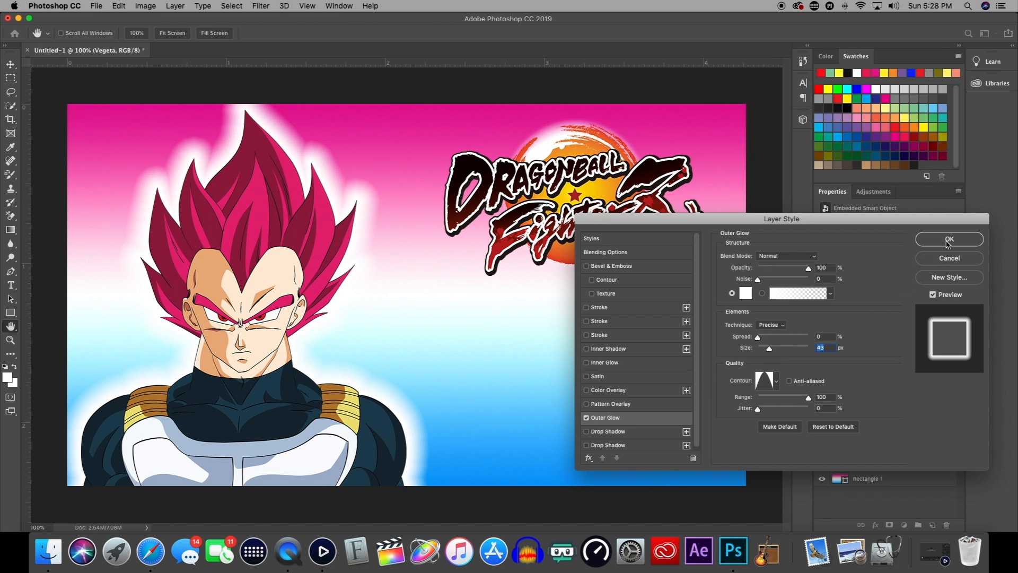
# Recolour Vegeta's outer glow to bright yellow fcff00, apply the layer style, and recheck its settings.
pyautogui.click(746, 293)
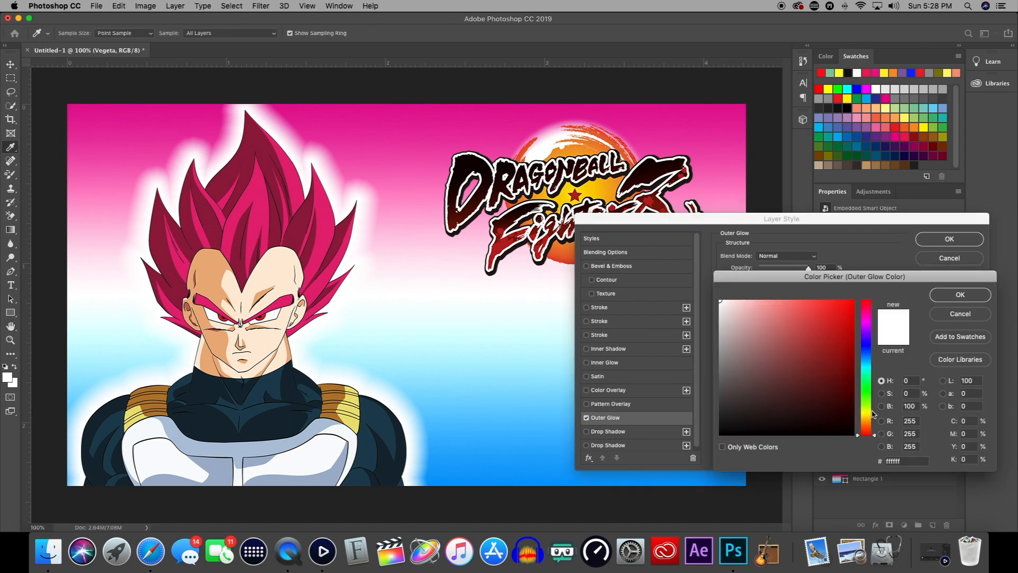
pyautogui.click(868, 414)
pyautogui.click(850, 309)
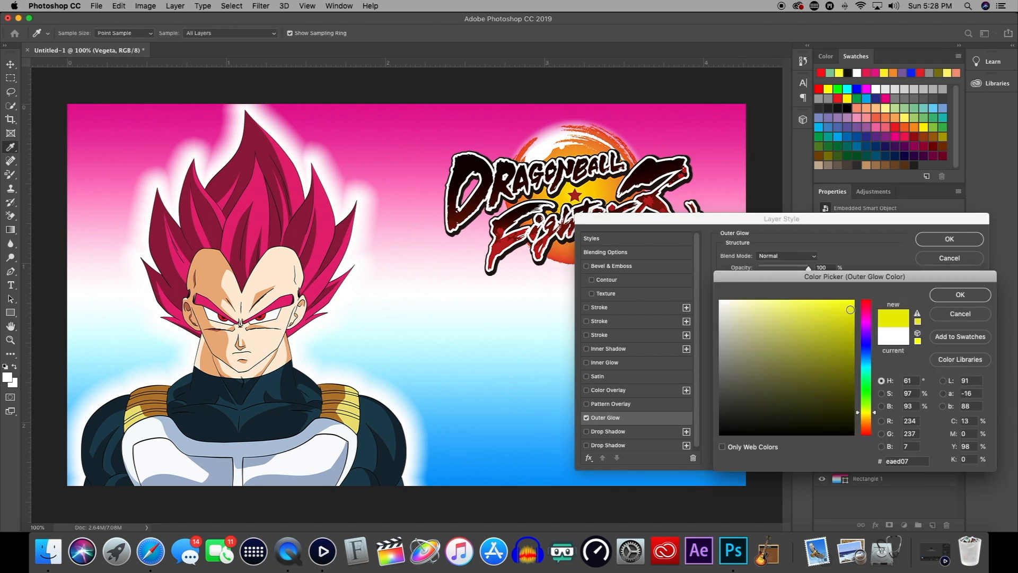
pyautogui.click(852, 304)
pyautogui.click(852, 319)
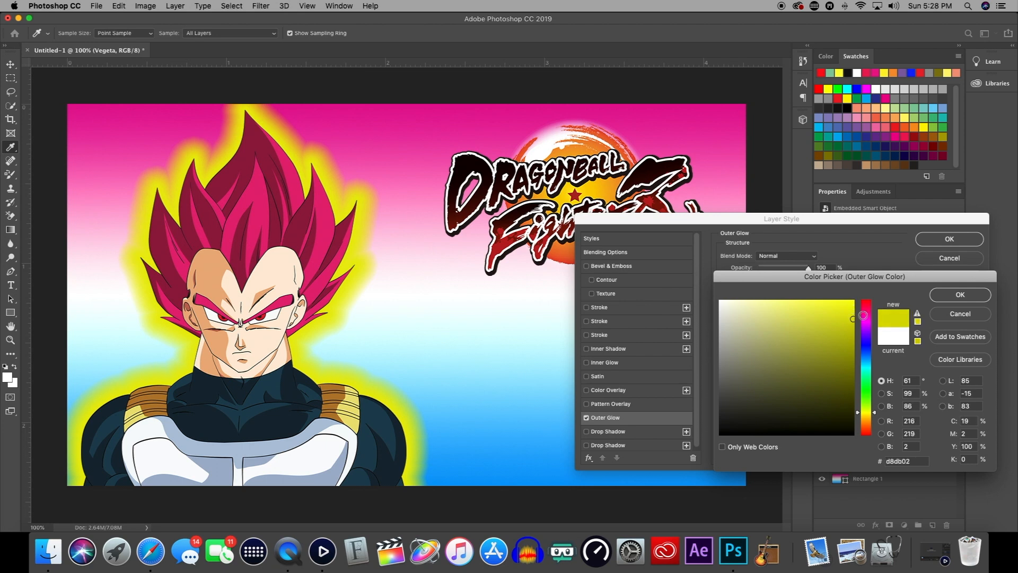
pyautogui.moveTo(854, 318); pyautogui.dragTo(856, 297)
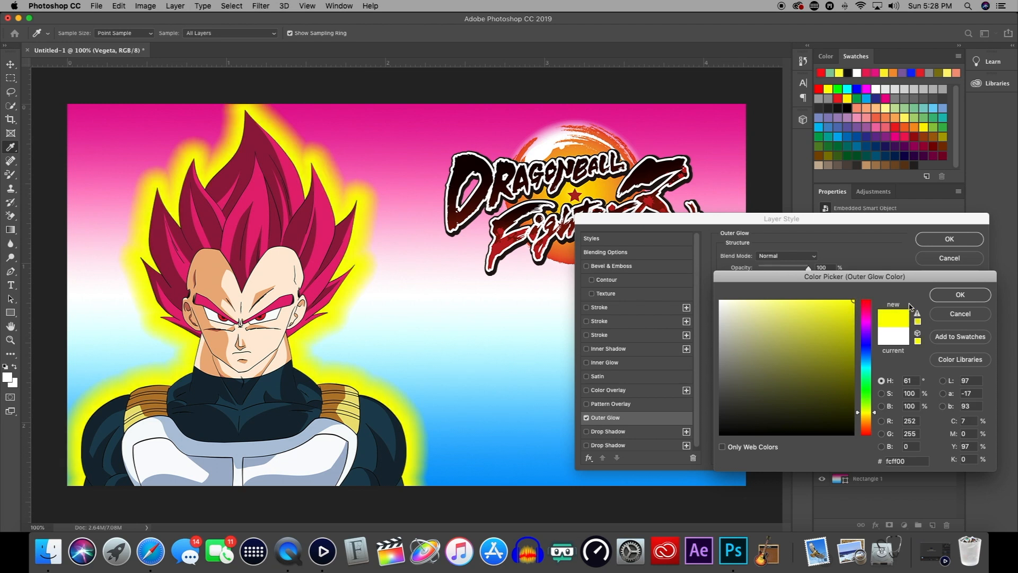
pyautogui.click(947, 297)
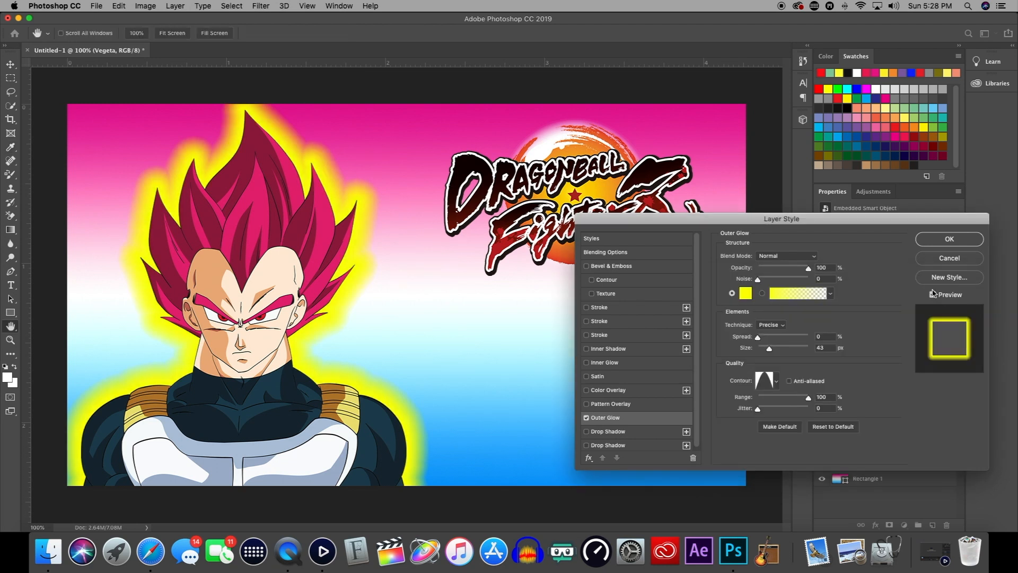
pyautogui.click(950, 240)
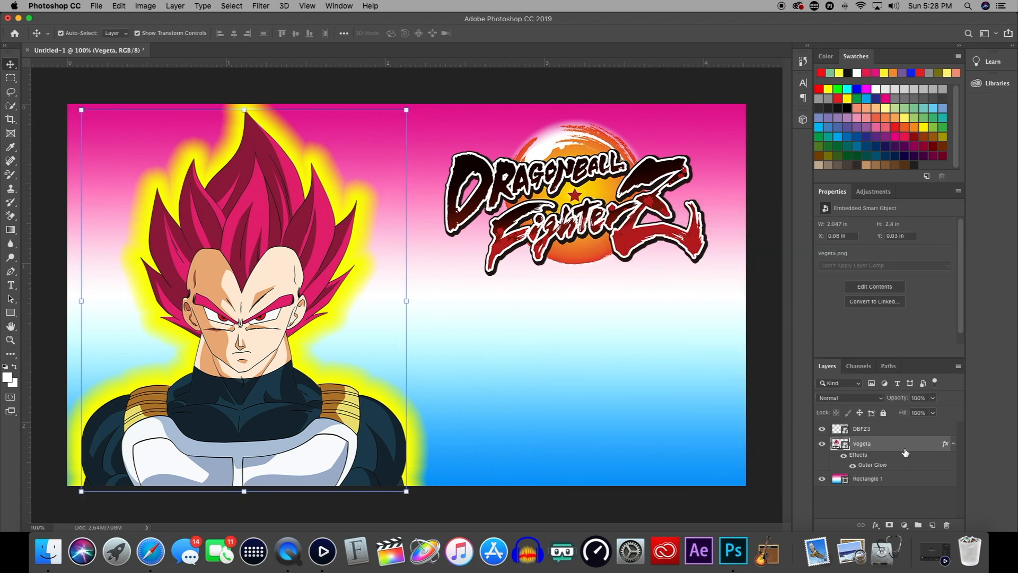
pyautogui.doubleClick(909, 468)
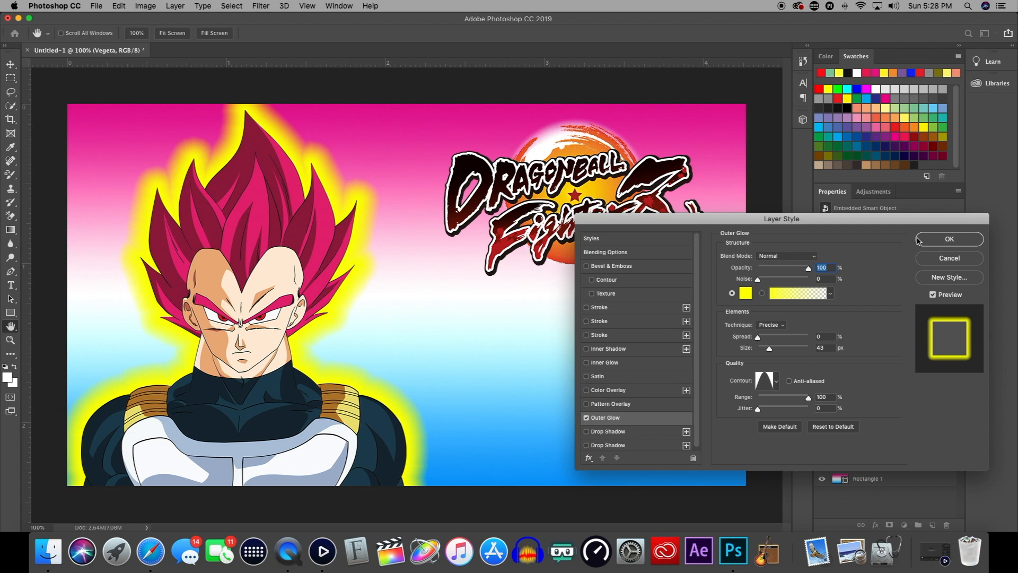
pyautogui.click(949, 240)
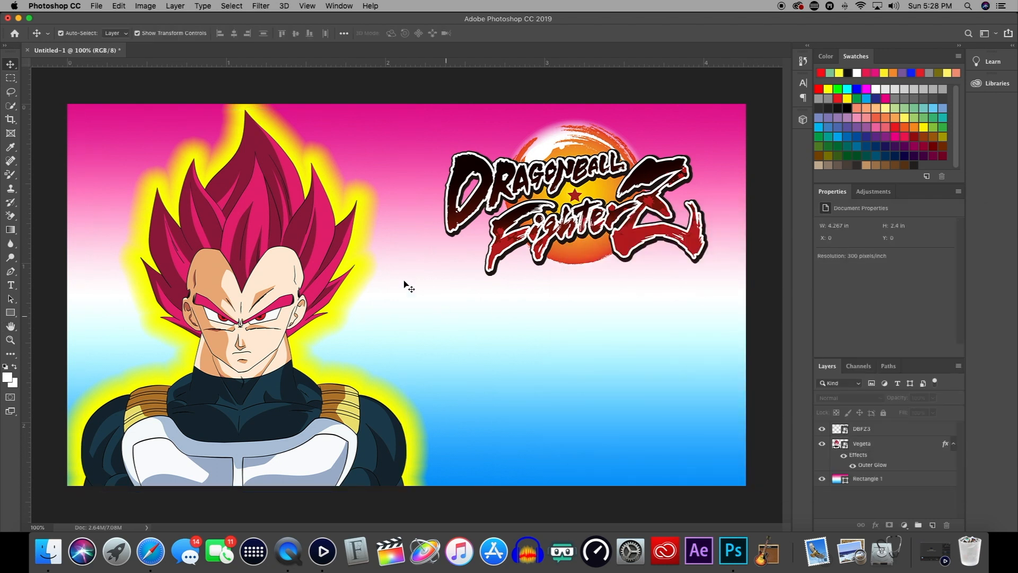
# Add a text box about 1.78 × 0.74 in below the game logo and enter the title THUMBNAIL TUTORIAL.
pyautogui.click(12, 286)
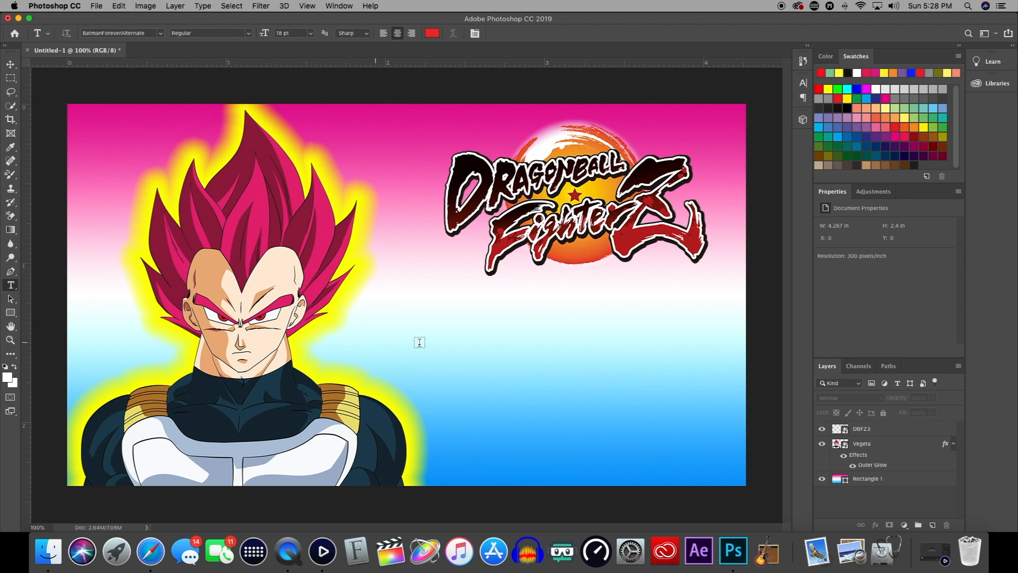
pyautogui.moveTo(426, 311); pyautogui.dragTo(707, 428)
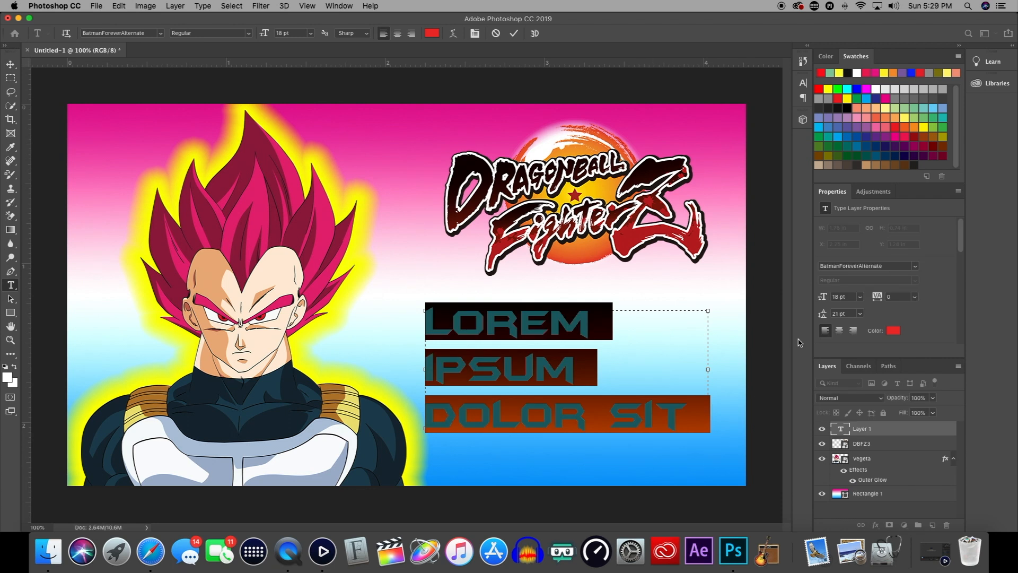
pyautogui.write('TH')
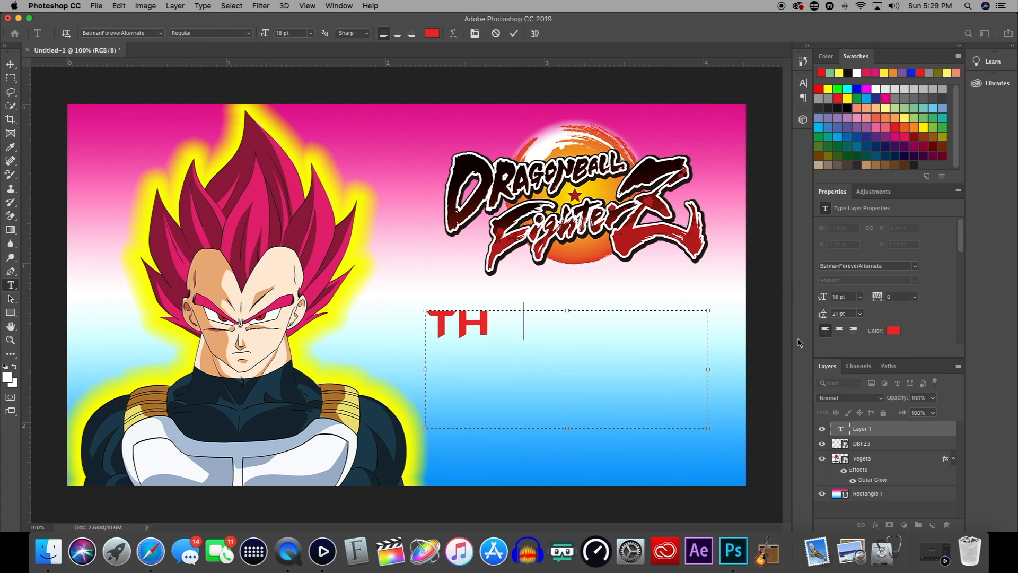
pyautogui.write('UMBN')
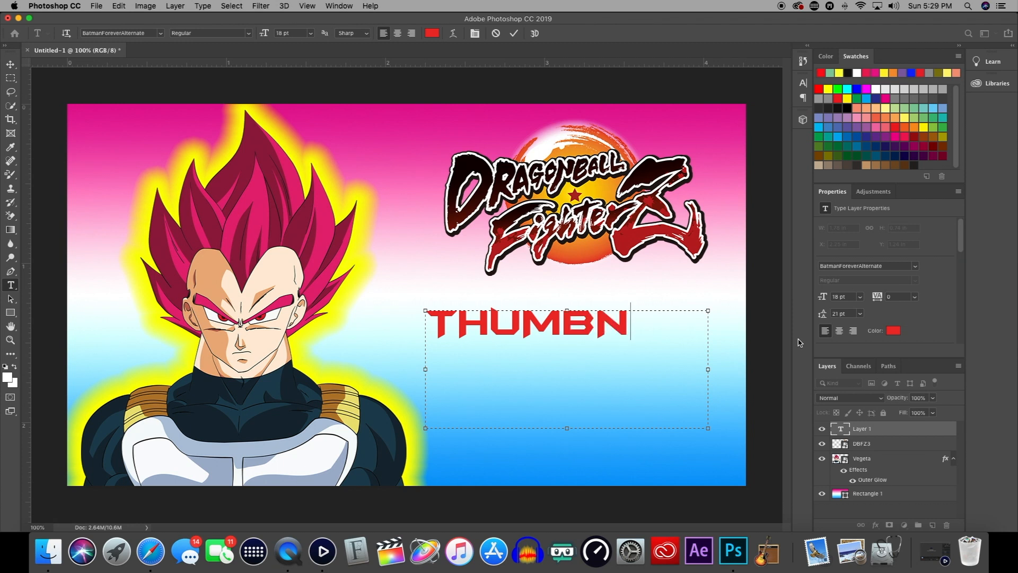
pyautogui.write('AIK')
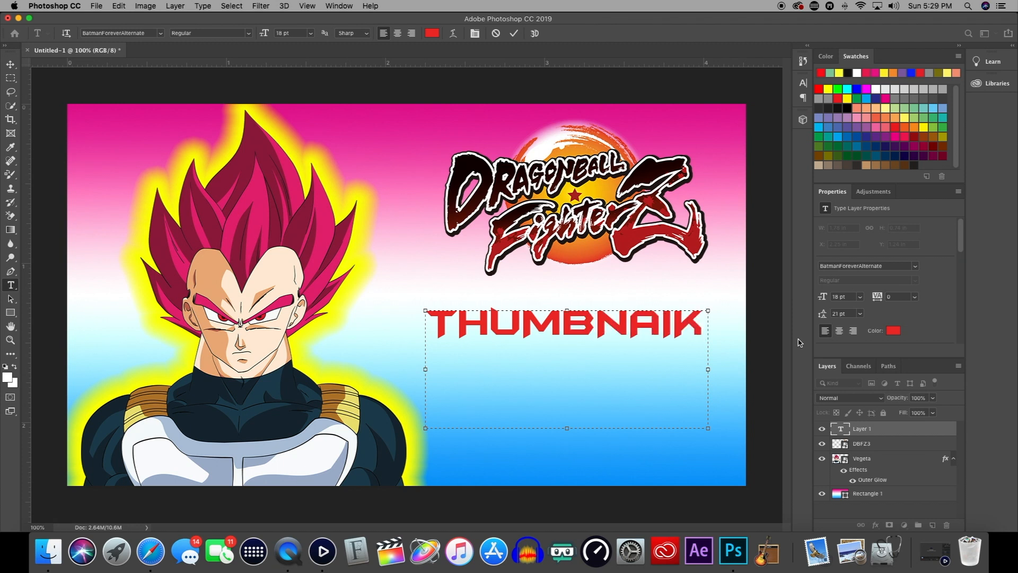
pyautogui.press('BackSpace')
pyautogui.write('L ')
pyautogui.write('TU')
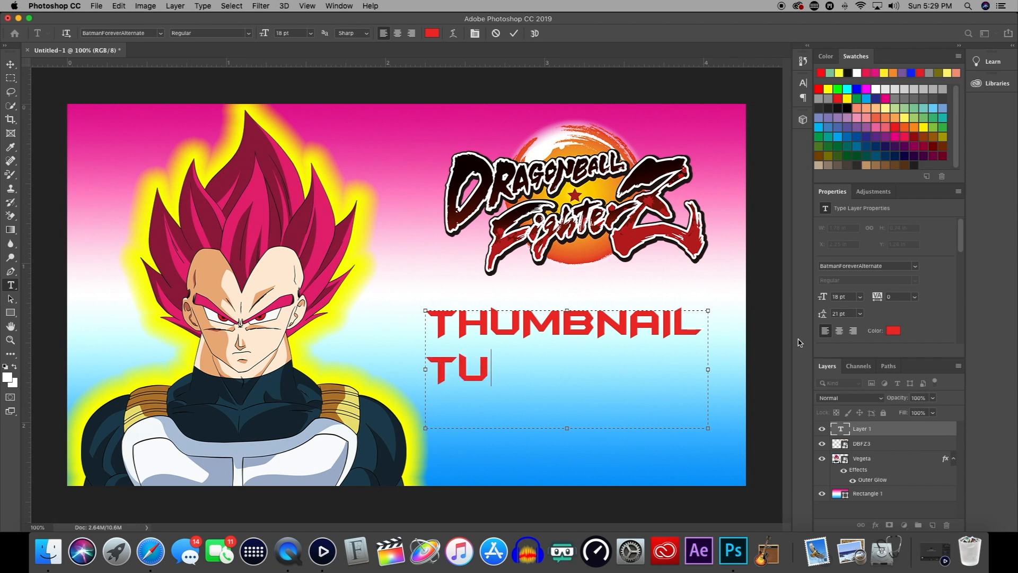
pyautogui.write('TO')
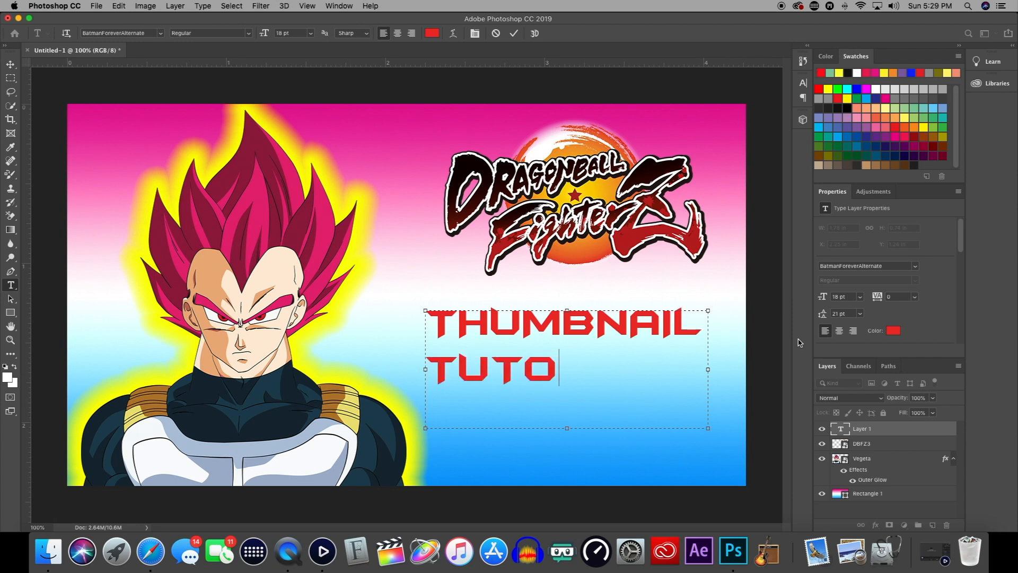
pyautogui.write('R')
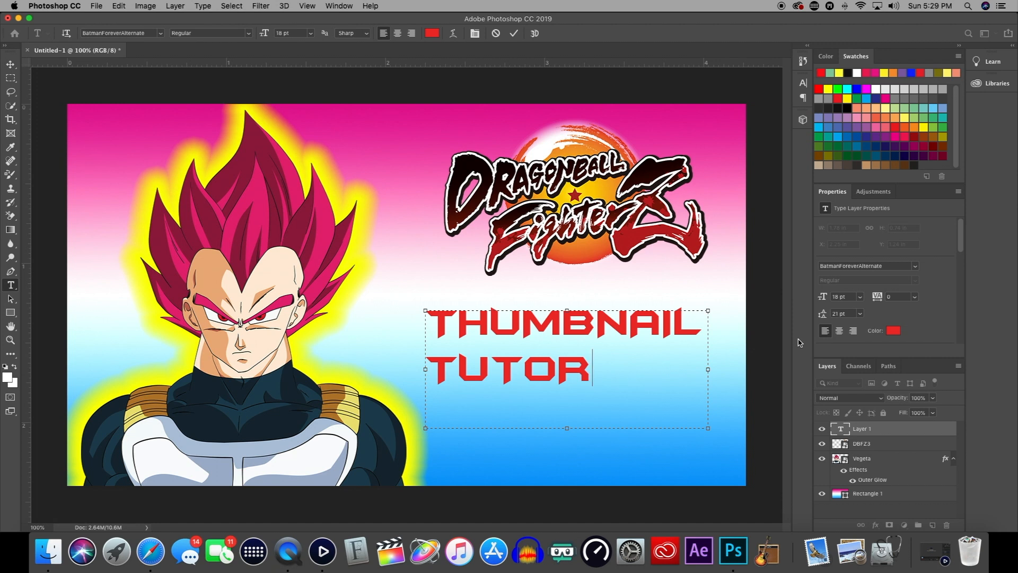
pyautogui.write('IAL')
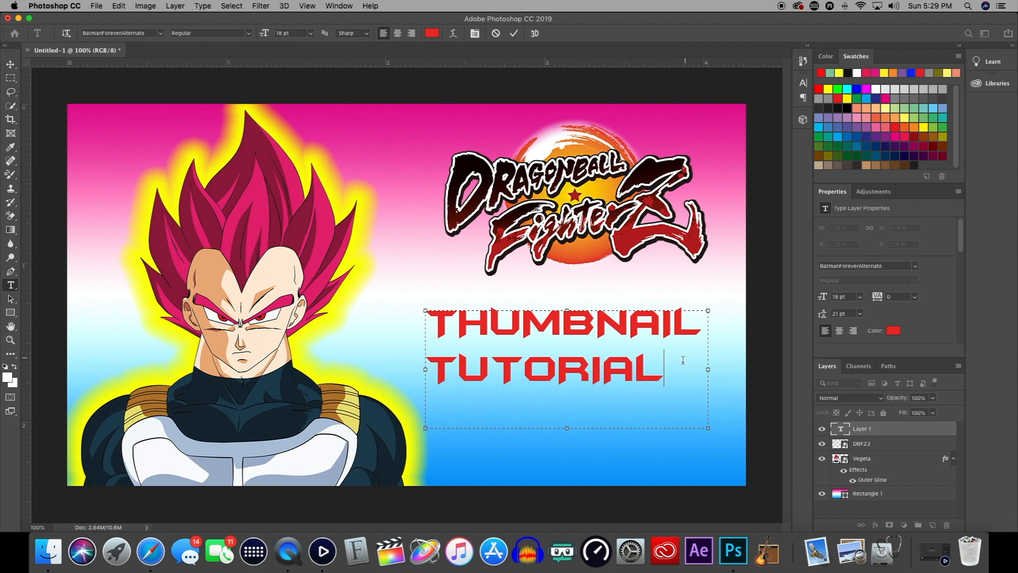
# Centre-align the whole THUMBNAIL TUTORIAL title and finish editing the text.
pyautogui.moveTo(651, 374); pyautogui.dragTo(427, 321)
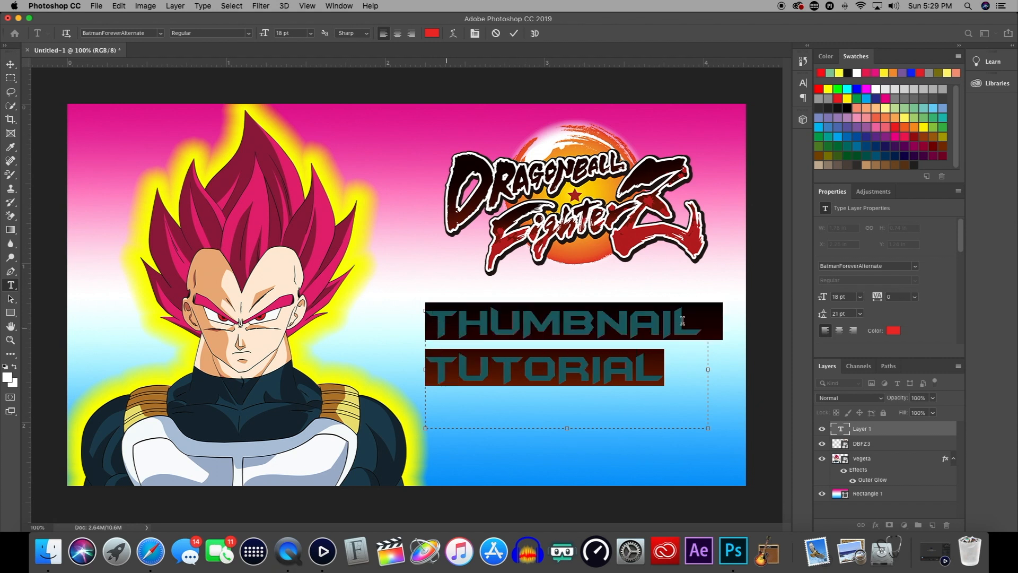
pyautogui.click(840, 332)
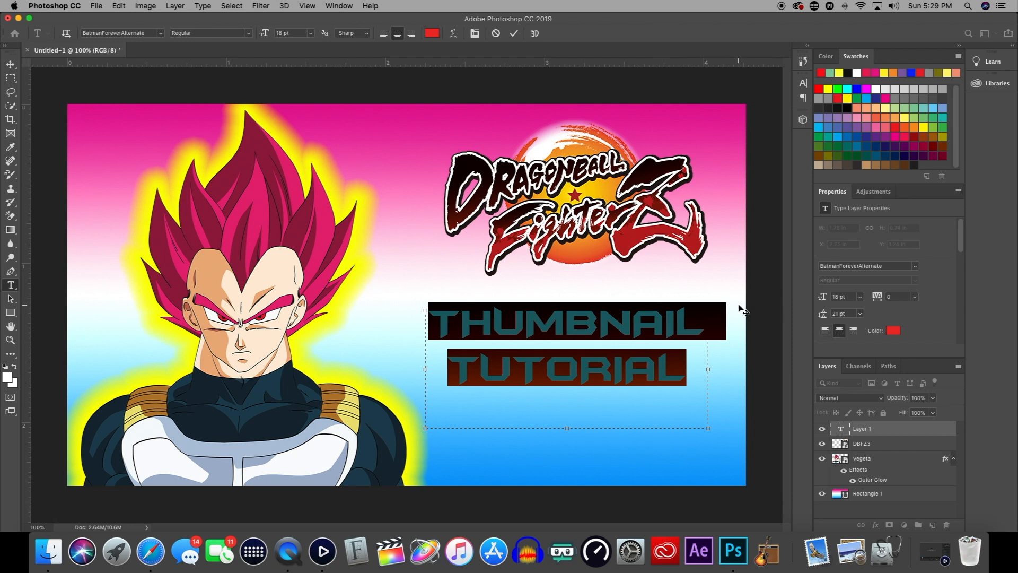
pyautogui.click(10, 65)
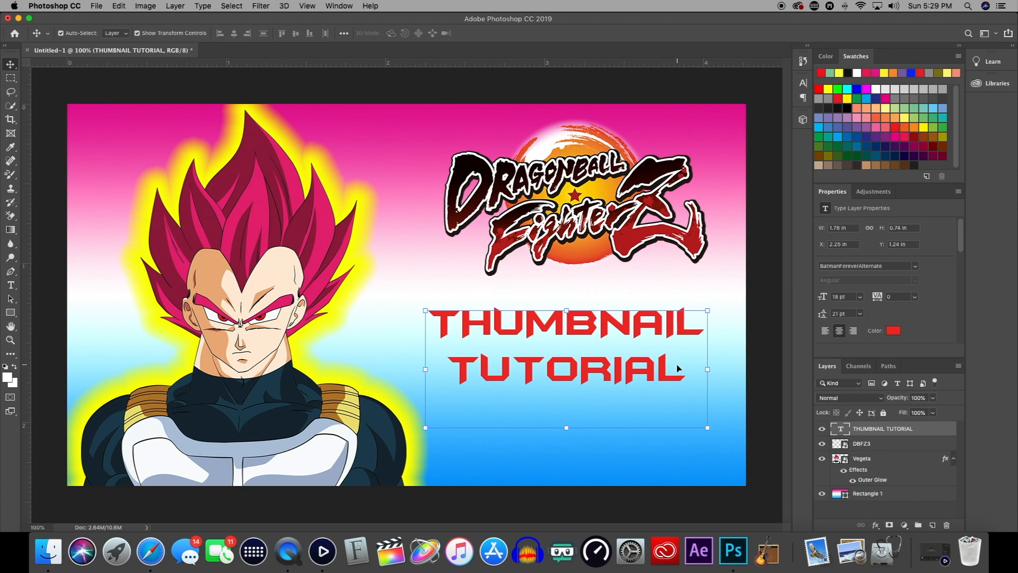
# Recolour the THUMBNAIL TUTORIAL text to blue 4981ff and finish editing it.
pyautogui.doubleClick(687, 365)
pyautogui.click(887, 333)
pyautogui.click(870, 346)
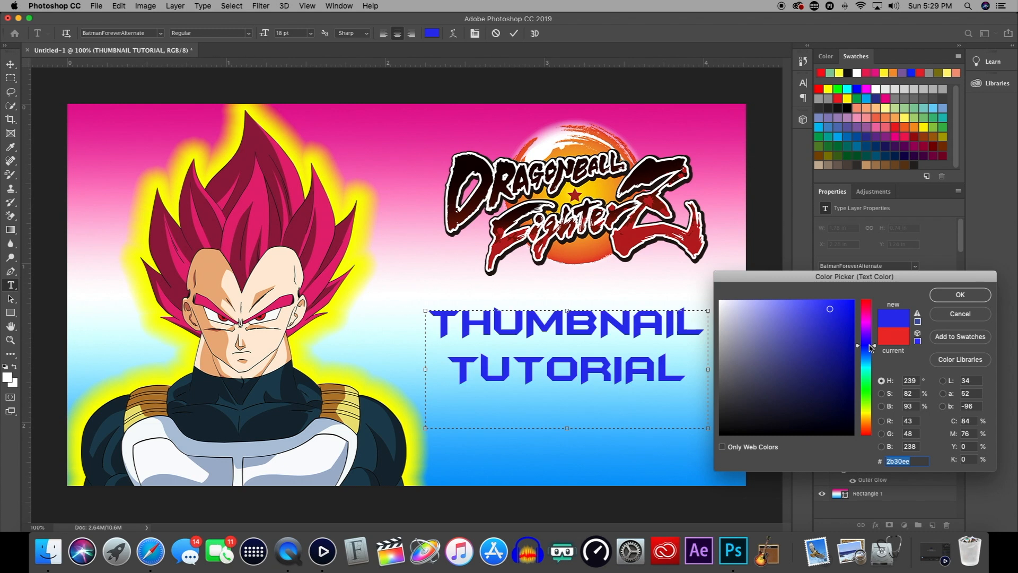
pyautogui.click(804, 305)
pyautogui.moveTo(872, 346); pyautogui.dragTo(872, 351)
pyautogui.click(868, 354)
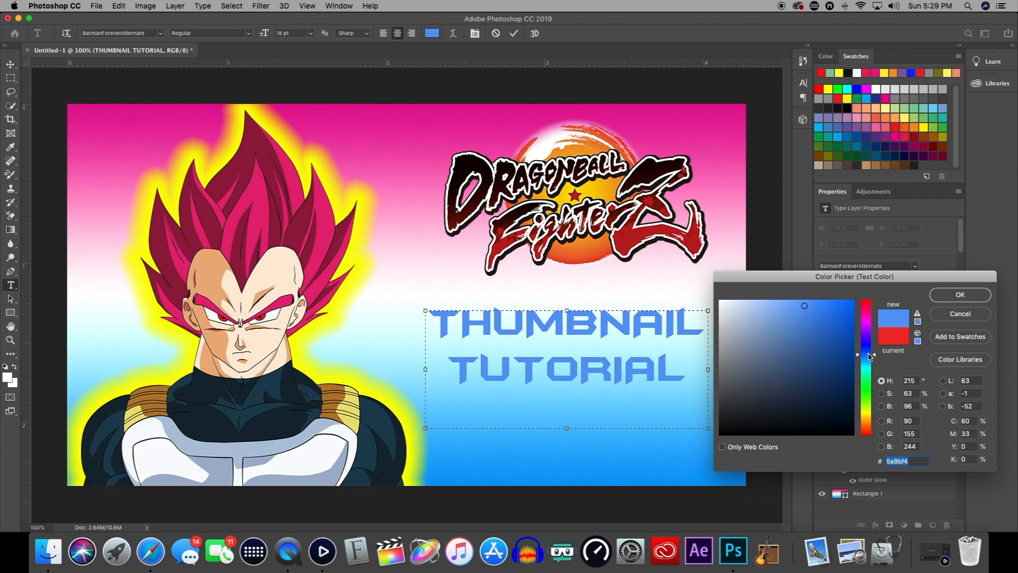
pyautogui.moveTo(871, 354); pyautogui.dragTo(871, 352)
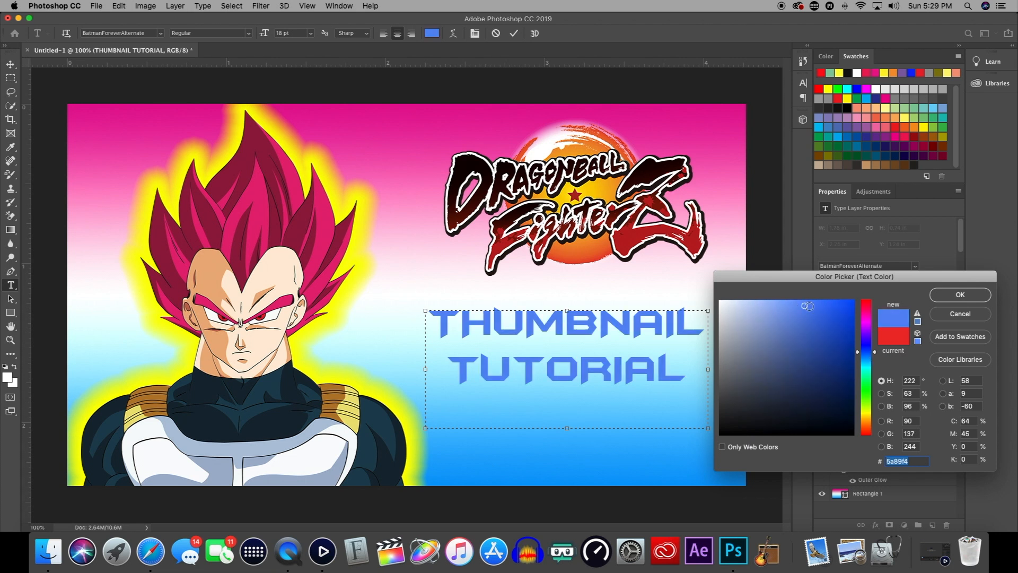
pyautogui.click(791, 305)
pyautogui.moveTo(804, 306); pyautogui.dragTo(816, 302)
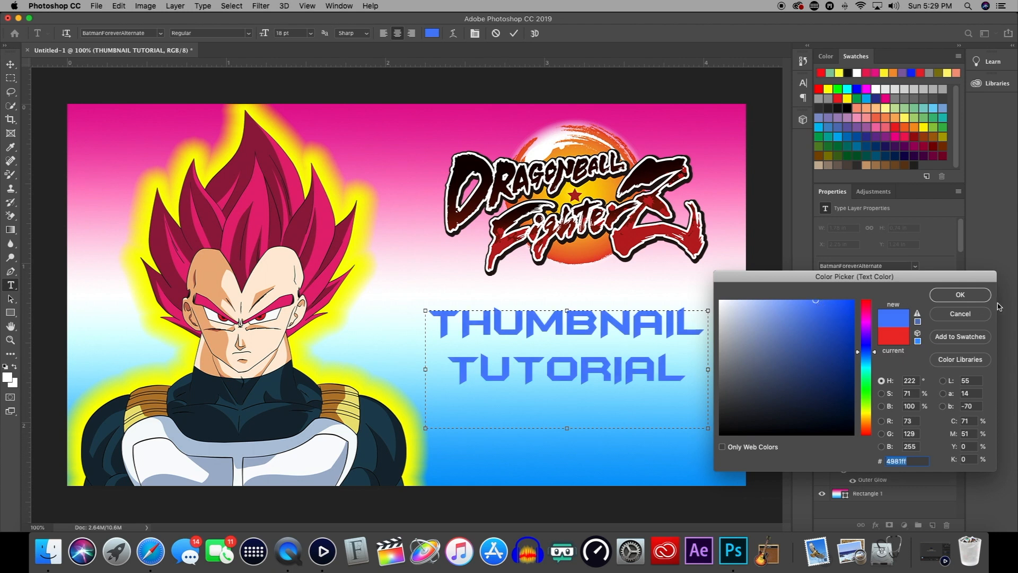
pyautogui.click(959, 296)
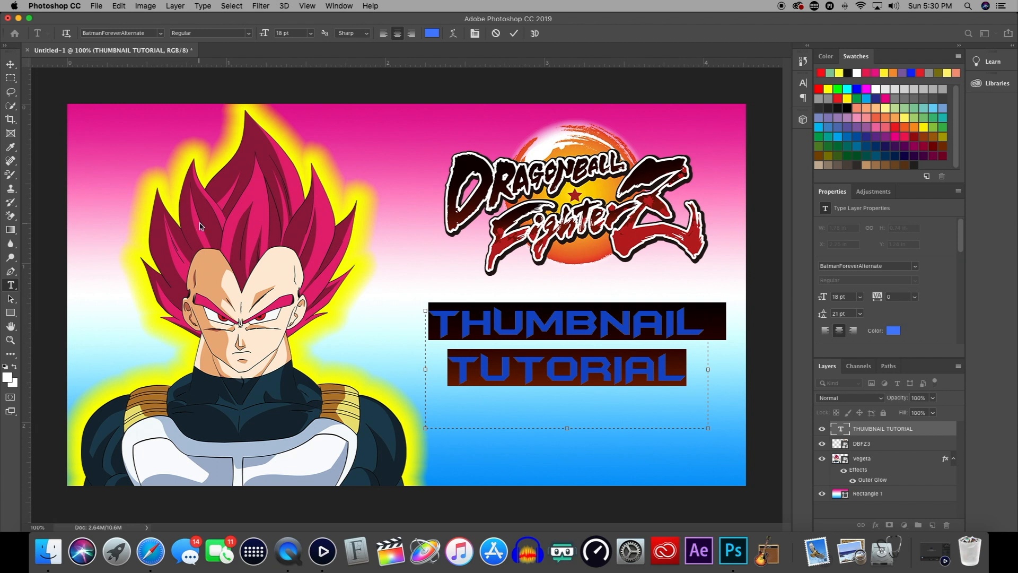
pyautogui.click(10, 65)
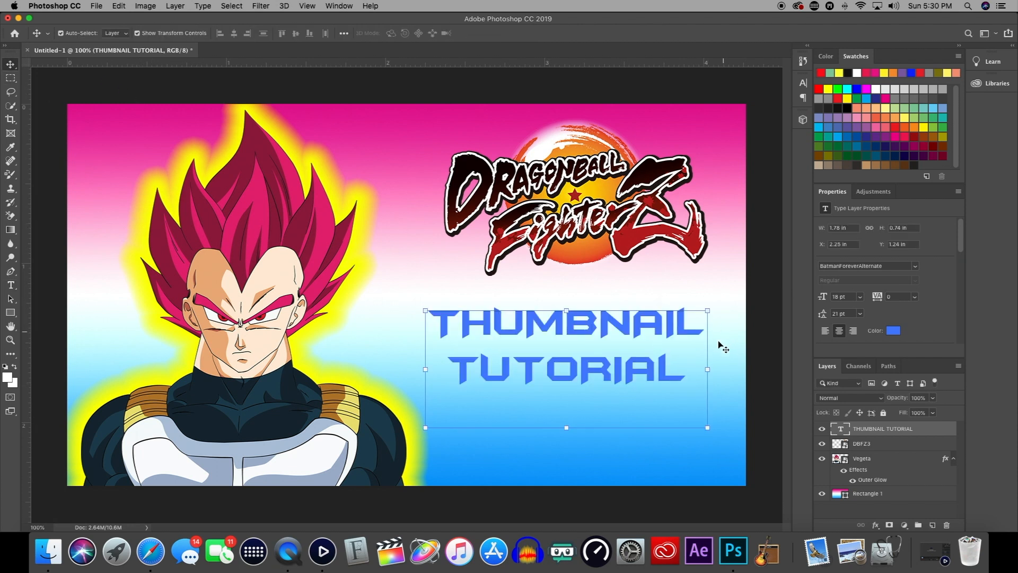
# Enable a Stroke layer style on the title text layer and colour it black 000000.
pyautogui.doubleClick(929, 435)
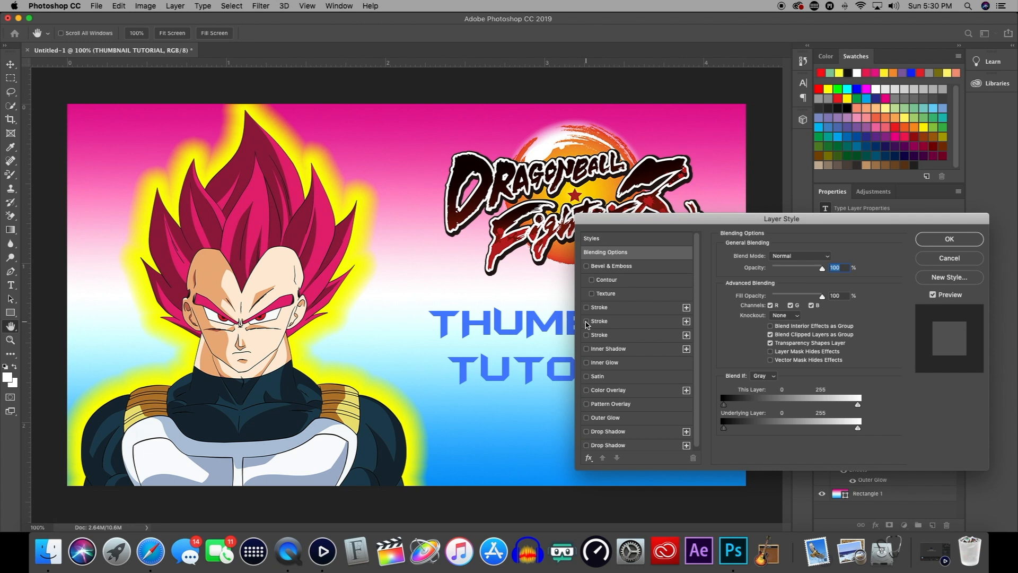
pyautogui.click(587, 322)
pyautogui.click(663, 324)
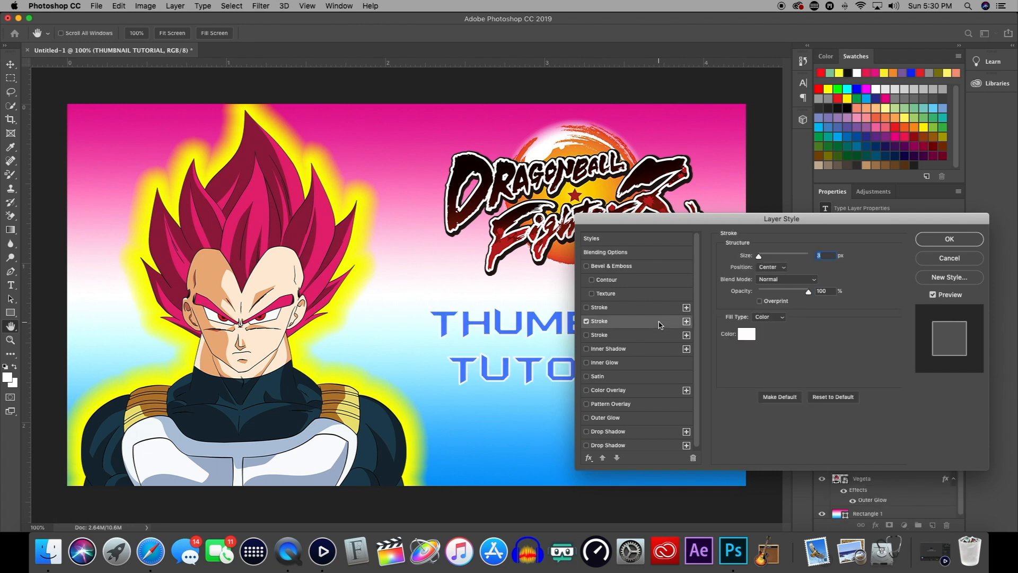
pyautogui.click(752, 337)
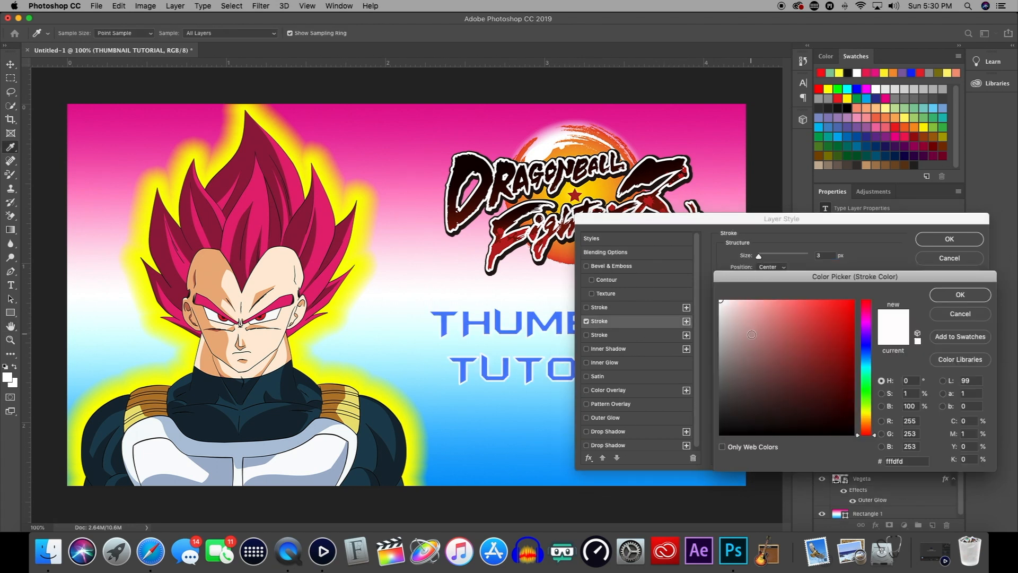
pyautogui.moveTo(743, 401); pyautogui.dragTo(714, 437)
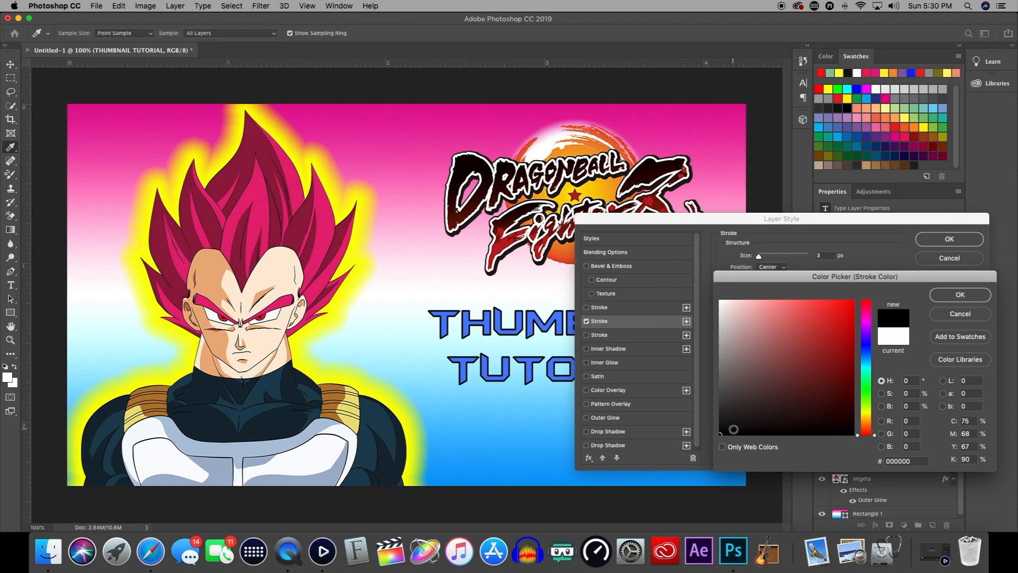
pyautogui.click(966, 295)
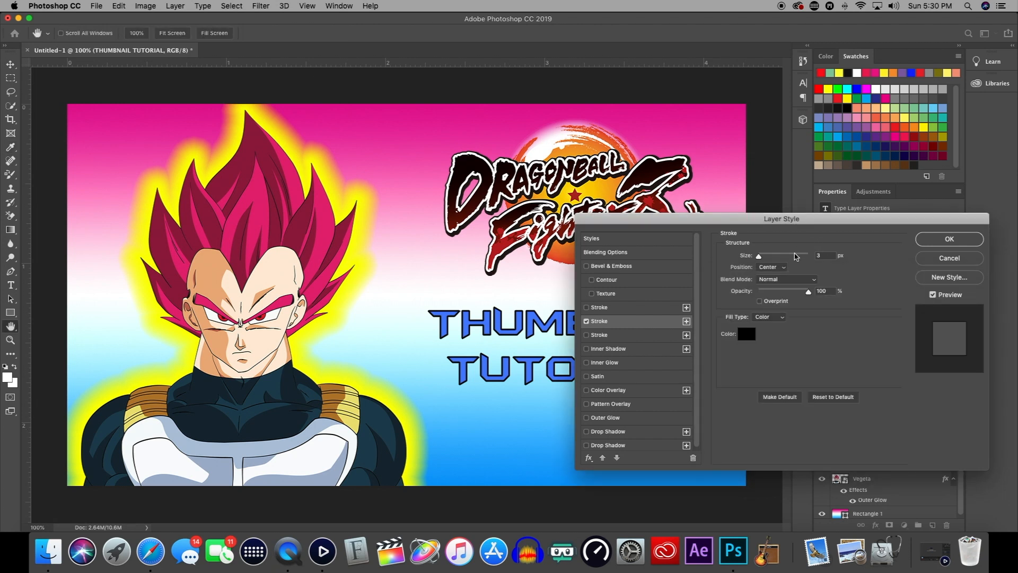
# Try thicker and thinner outlines on the title, settle on a stroke size of 3 px, and apply the layer style.
pyautogui.click(762, 258)
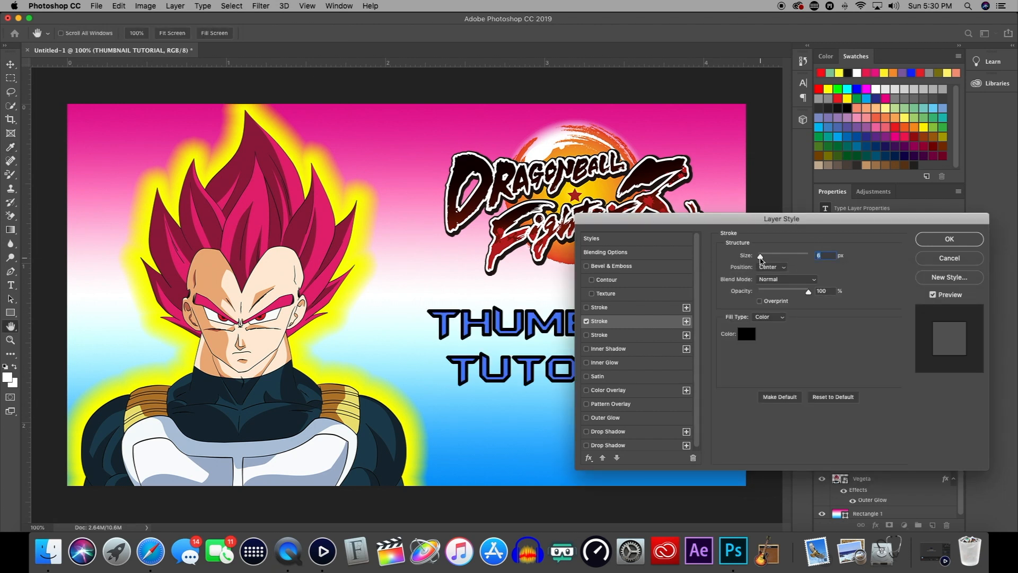
pyautogui.moveTo(760, 258); pyautogui.dragTo(762, 258)
pyautogui.moveTo(762, 221); pyautogui.dragTo(822, 220)
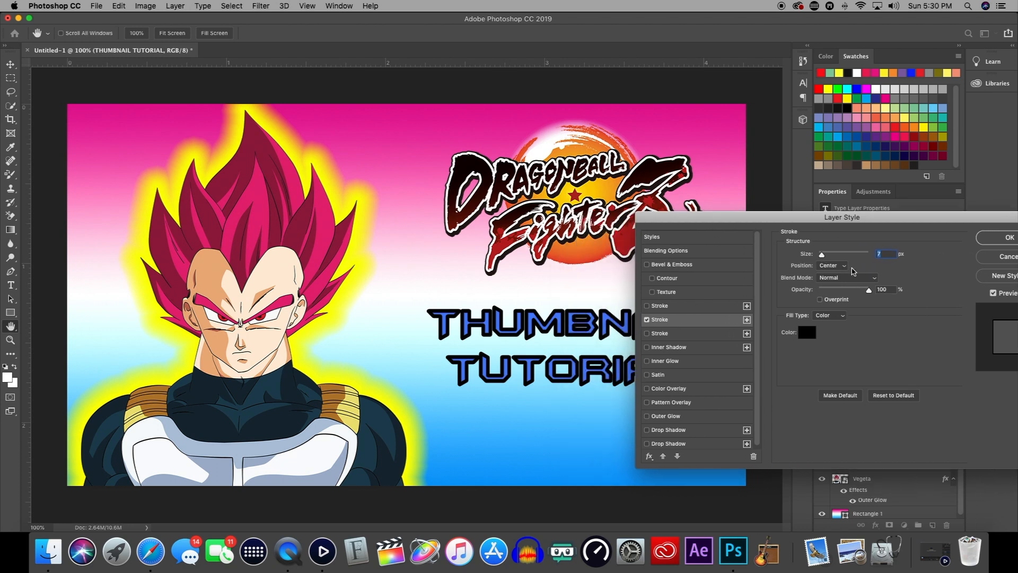
pyautogui.moveTo(822, 256); pyautogui.dragTo(819, 258)
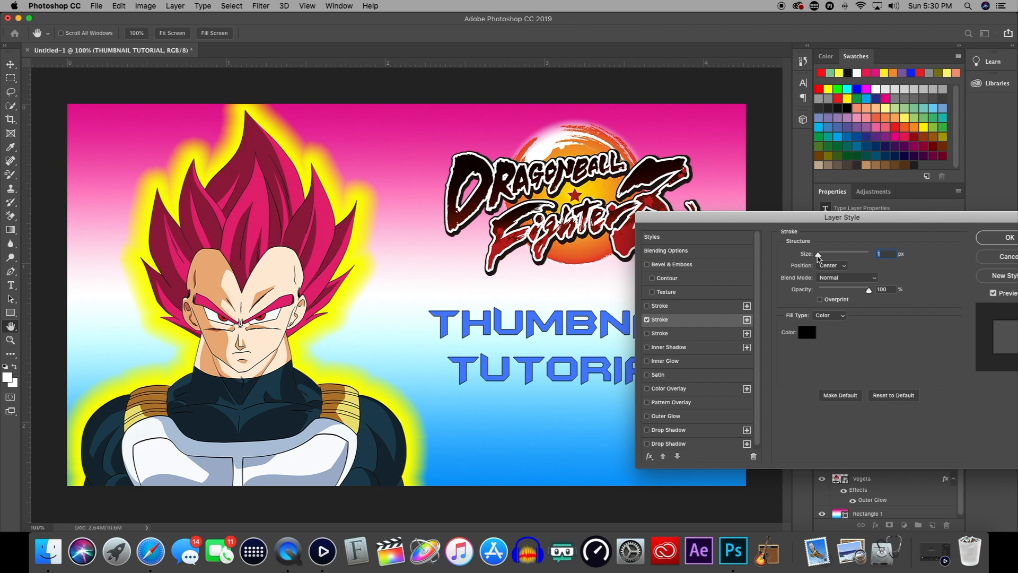
pyautogui.moveTo(819, 258); pyautogui.dragTo(820, 258)
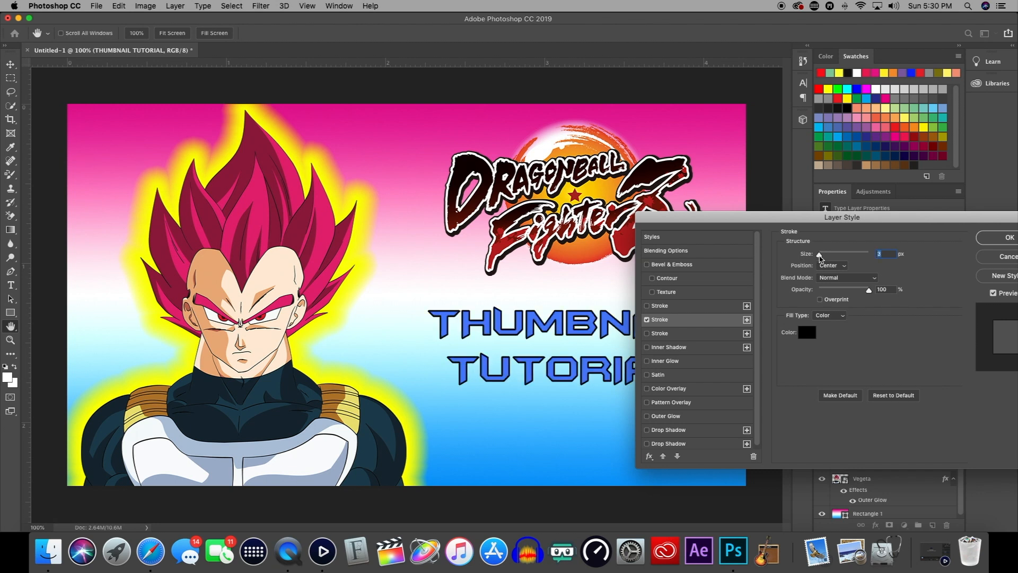
pyautogui.click(1009, 239)
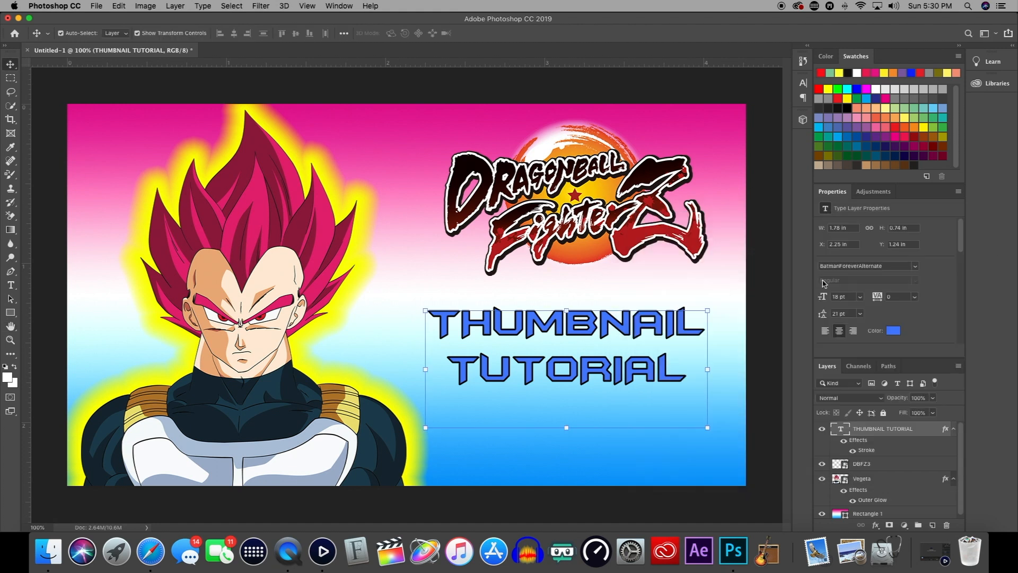
# Nudge the THUMBNAIL TUTORIAL title slightly up beneath the logo and change its font to DeathRattle BB.
pyautogui.moveTo(584, 327); pyautogui.dragTo(596, 317)
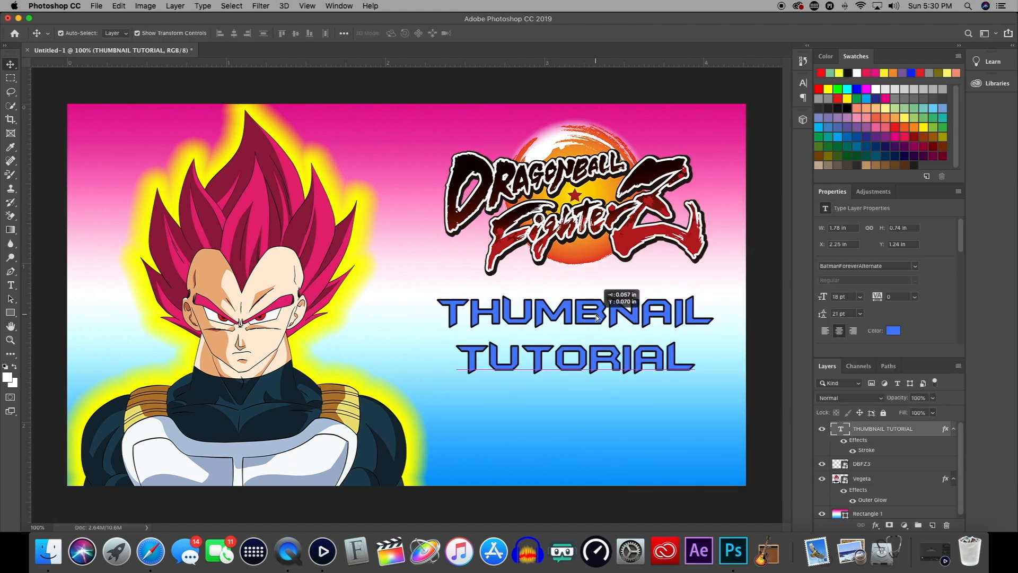
pyautogui.doubleClick(636, 363)
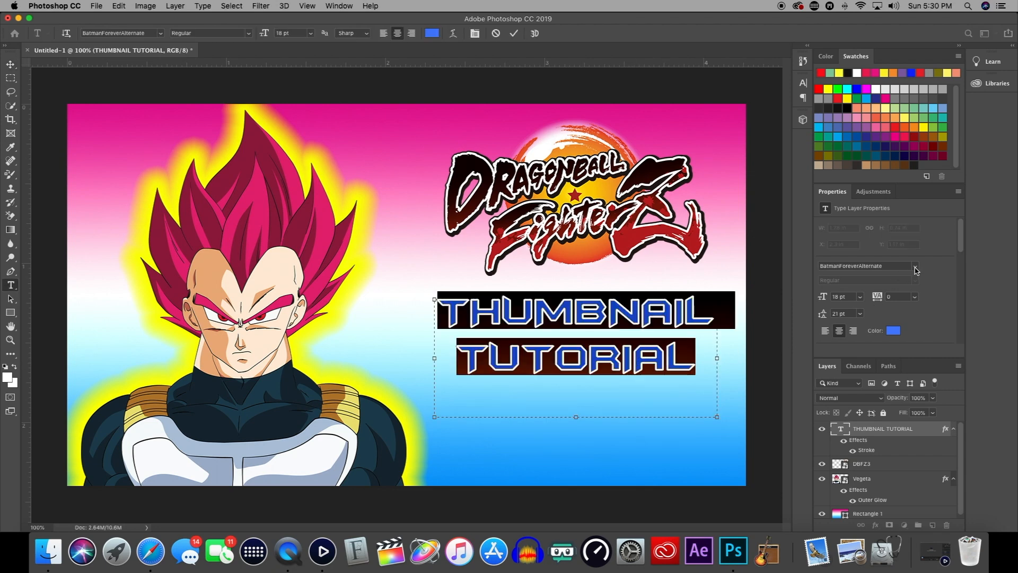
pyautogui.click(915, 266)
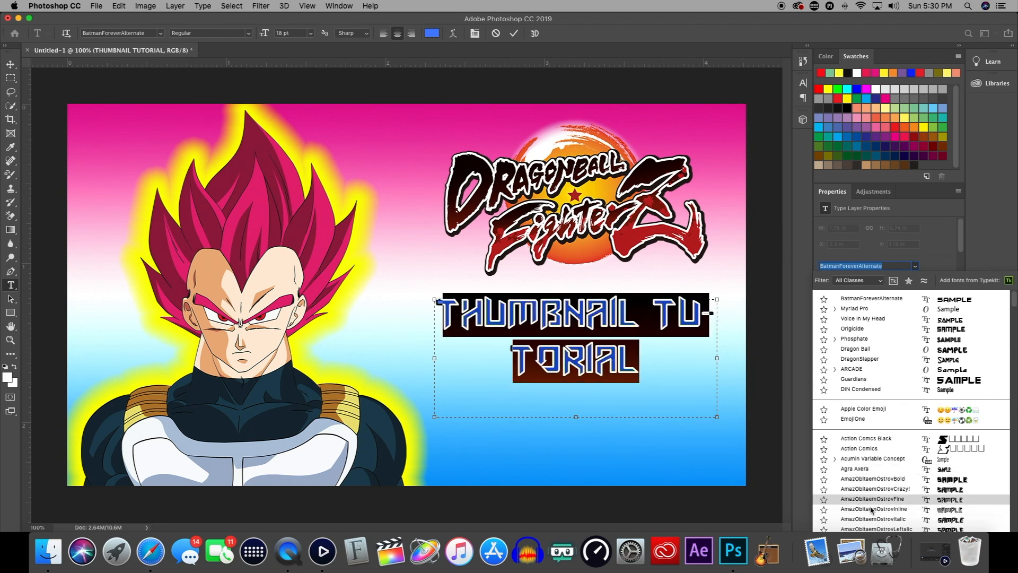
pyautogui.scroll(-5, 872, 507)
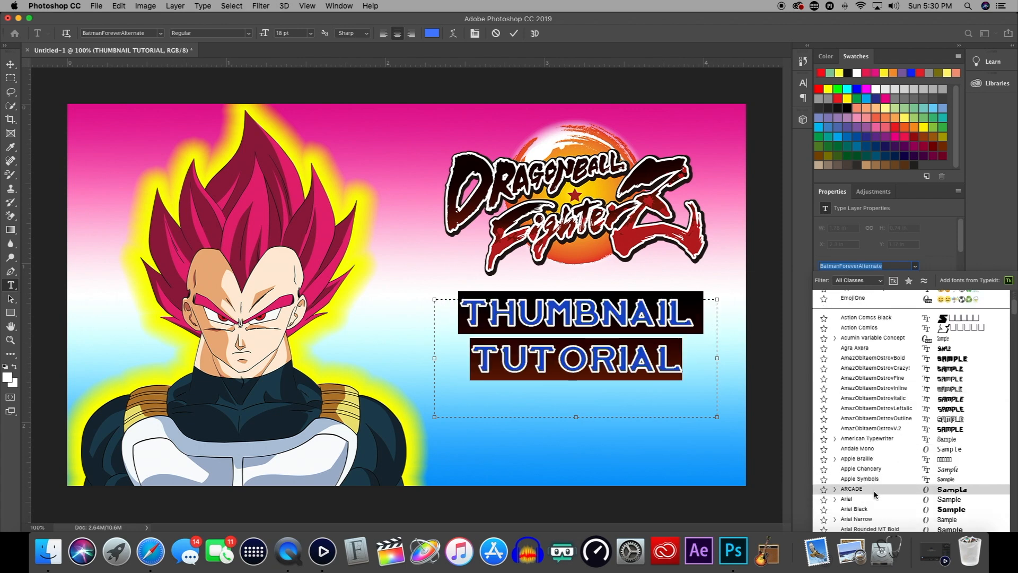
pyautogui.scroll(-5, 874, 494)
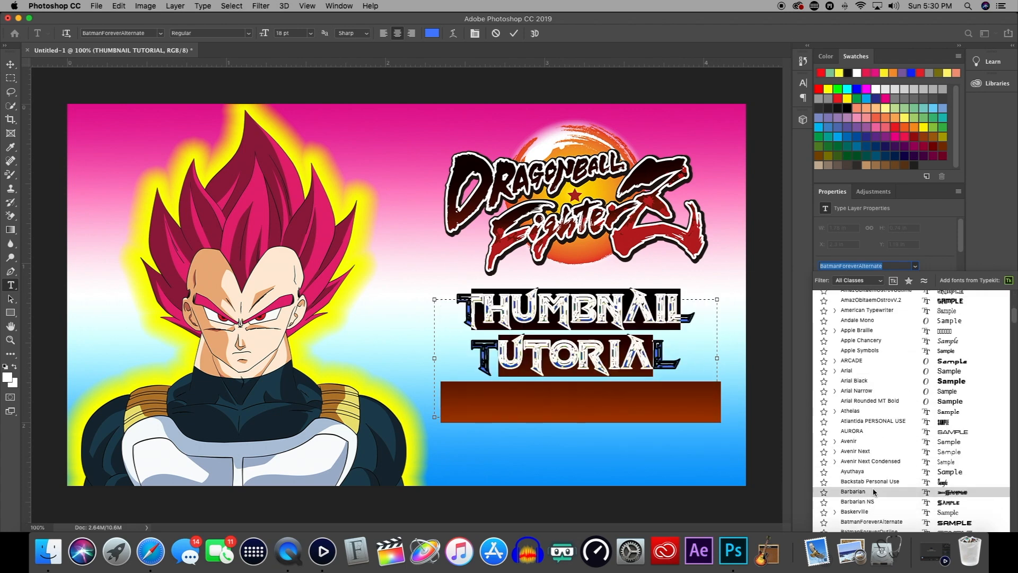
pyautogui.scroll(-3, 875, 496)
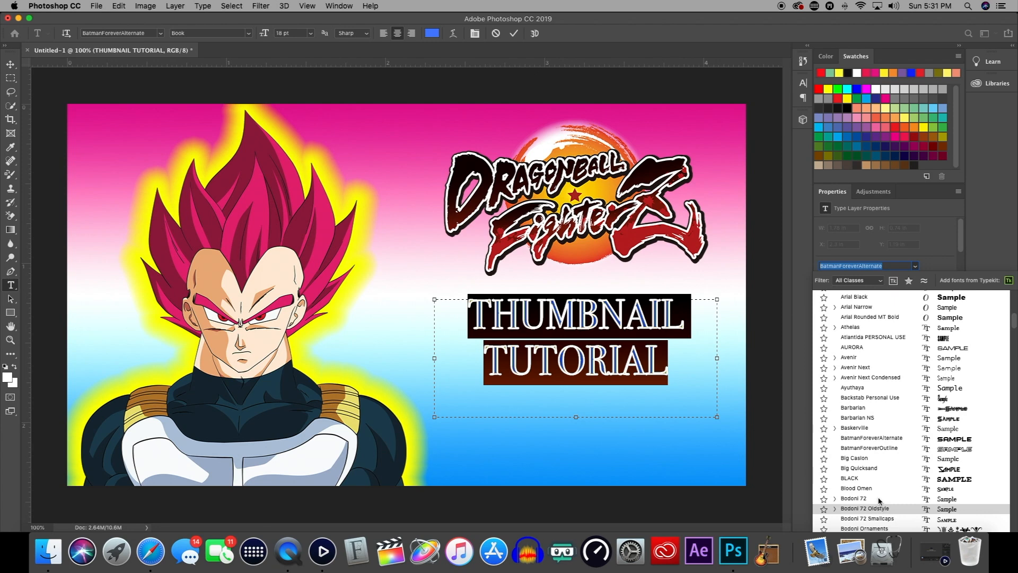
pyautogui.scroll(-2, 878, 503)
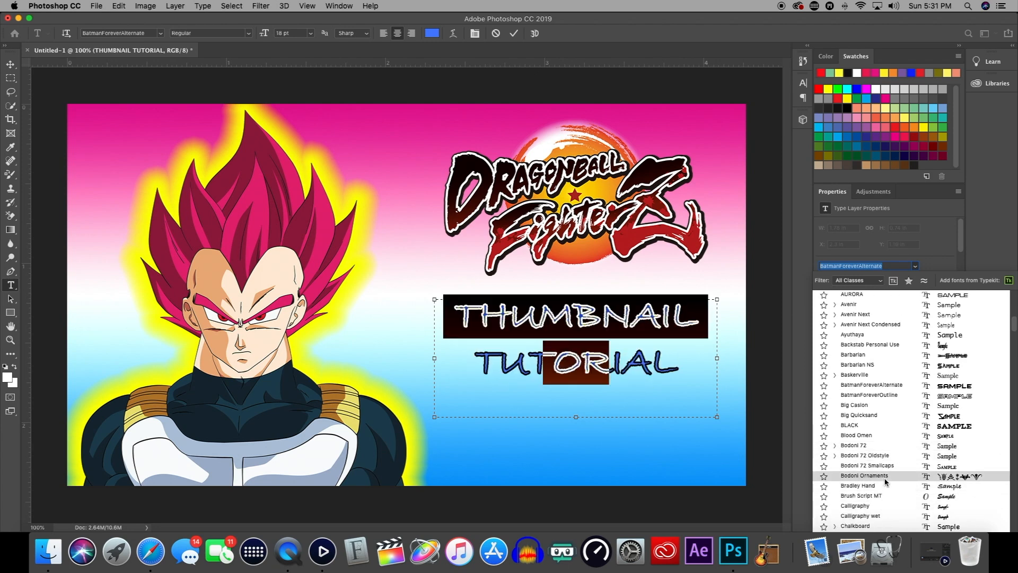
pyautogui.scroll(-6, 880, 507)
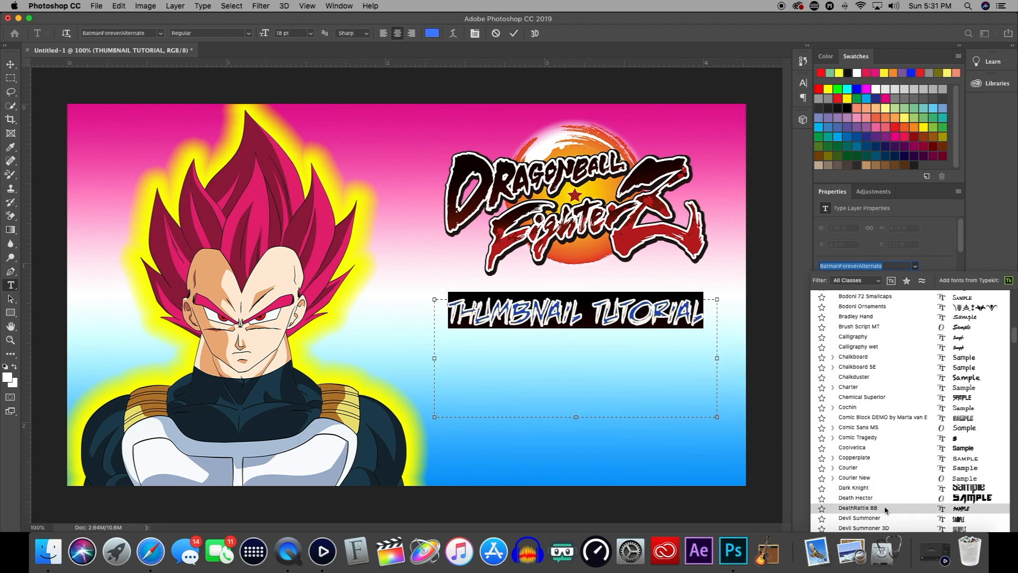
pyautogui.click(885, 509)
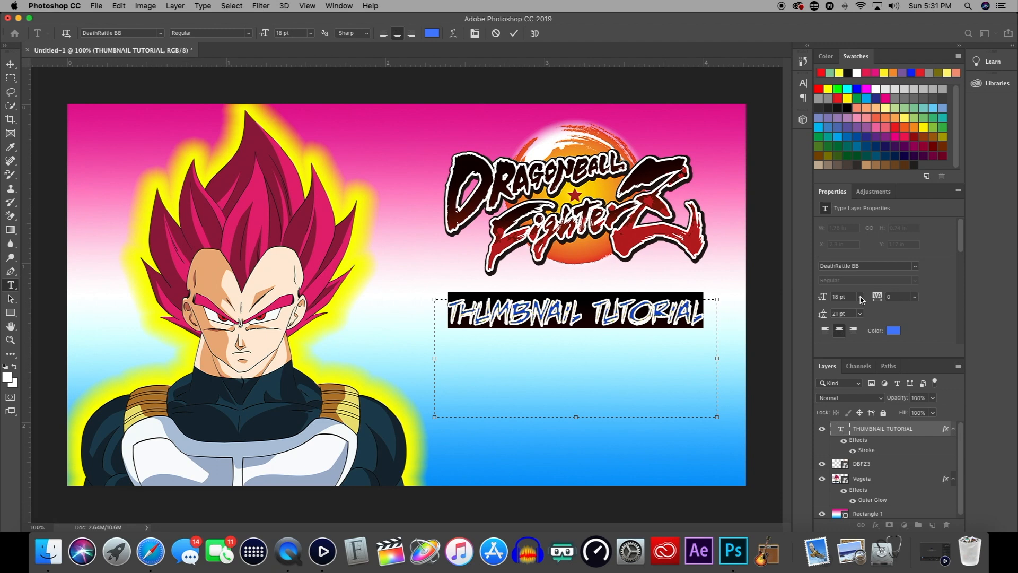
# Try the title at 48 pt, settle on a 36 pt font size, and extend its text box downward.
pyautogui.click(861, 297)
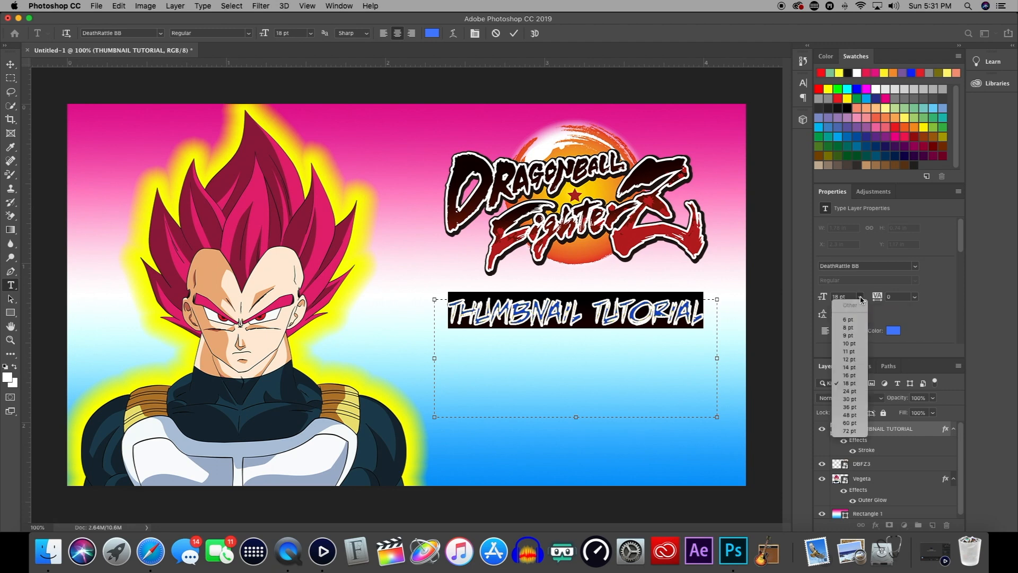
pyautogui.click(847, 415)
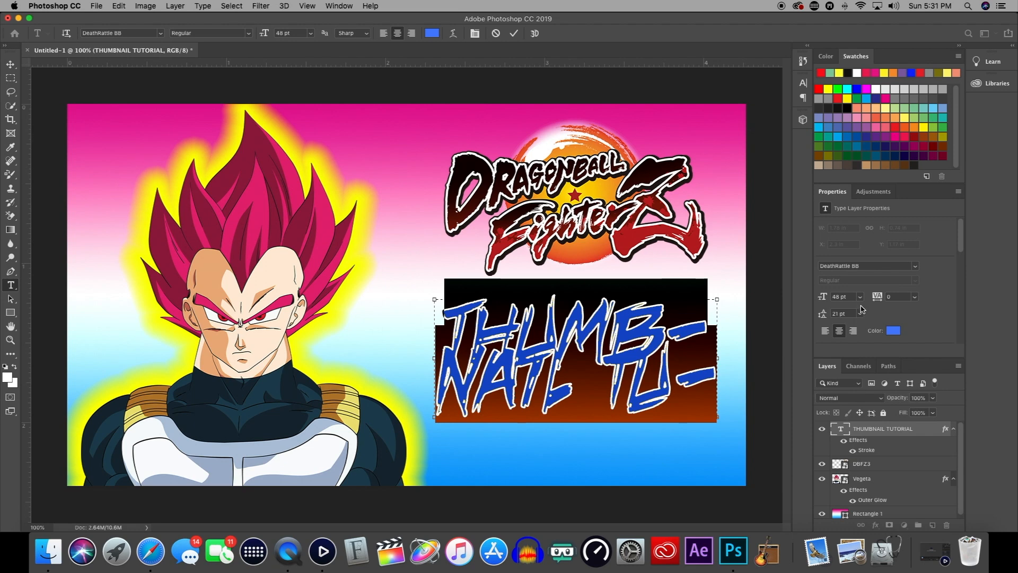
pyautogui.click(861, 298)
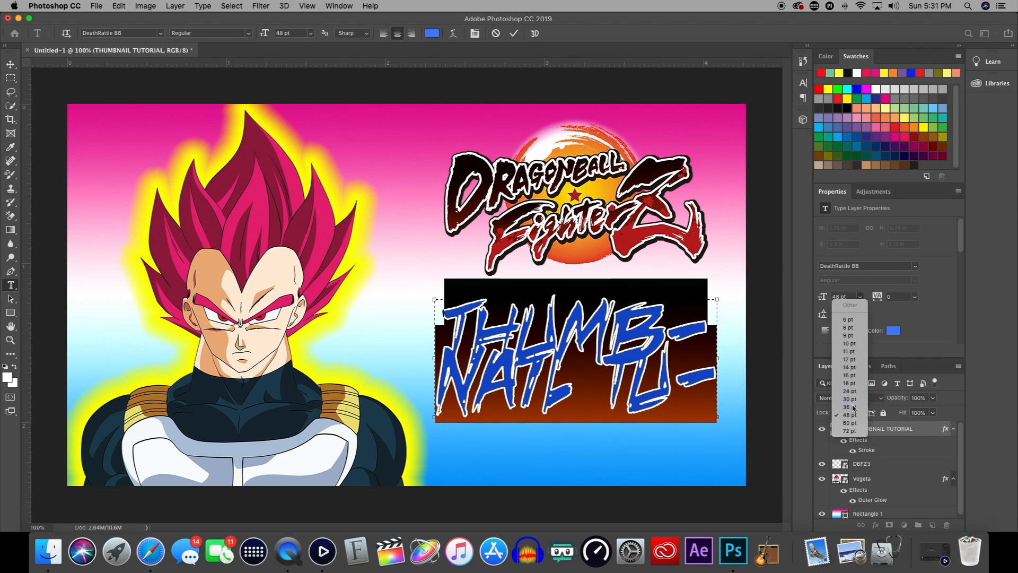
pyautogui.click(857, 407)
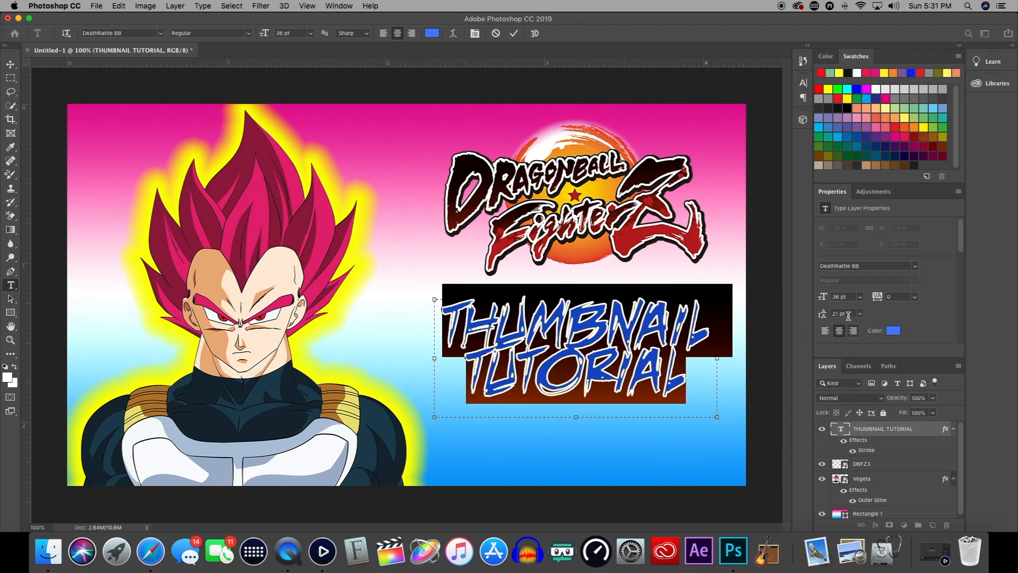
pyautogui.moveTo(717, 418); pyautogui.dragTo(722, 455)
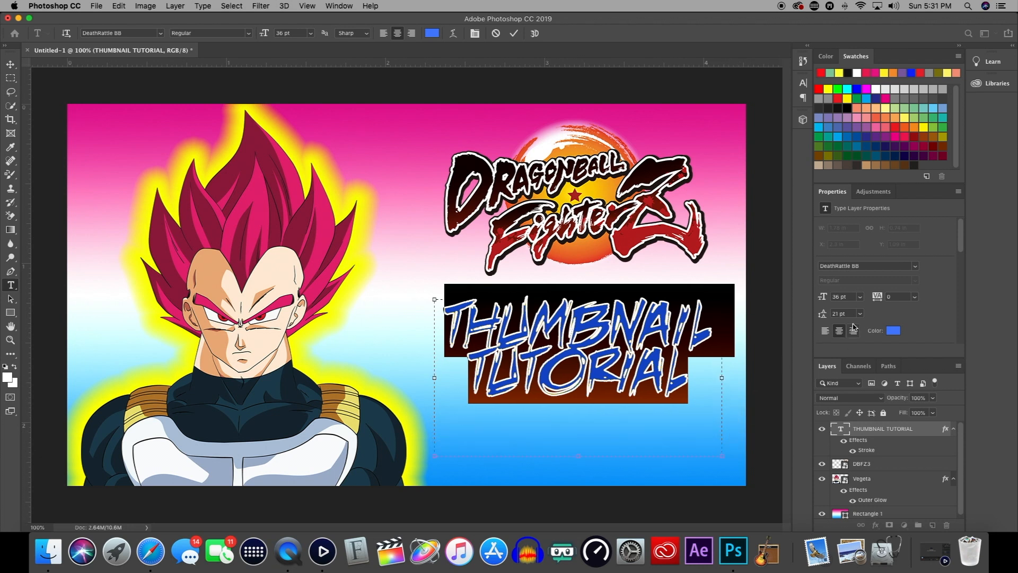
# Try line spacings of 12 pt and 48 pt on the title and settle on a leading of 30 pt.
pyautogui.click(860, 314)
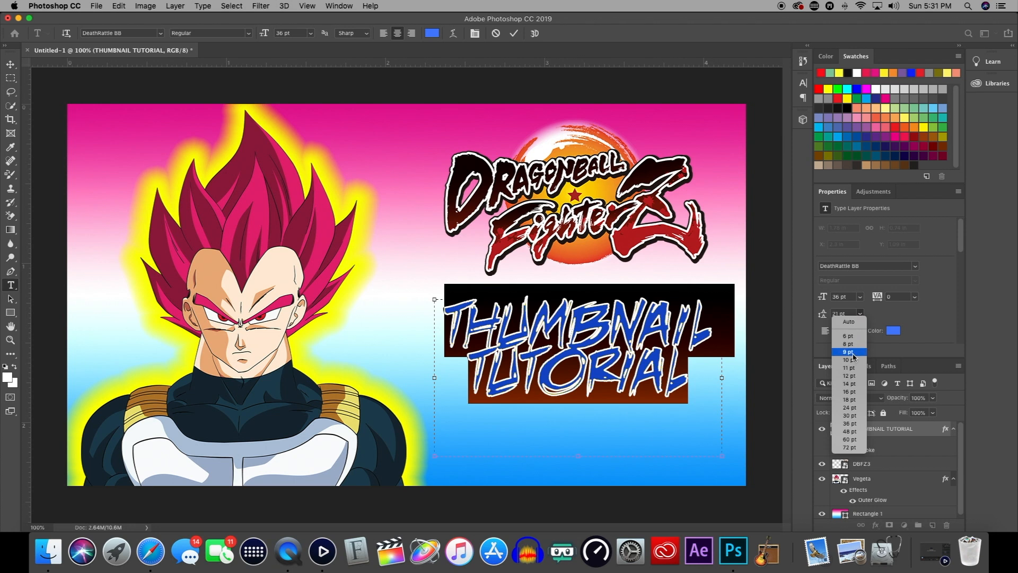
pyautogui.click(849, 376)
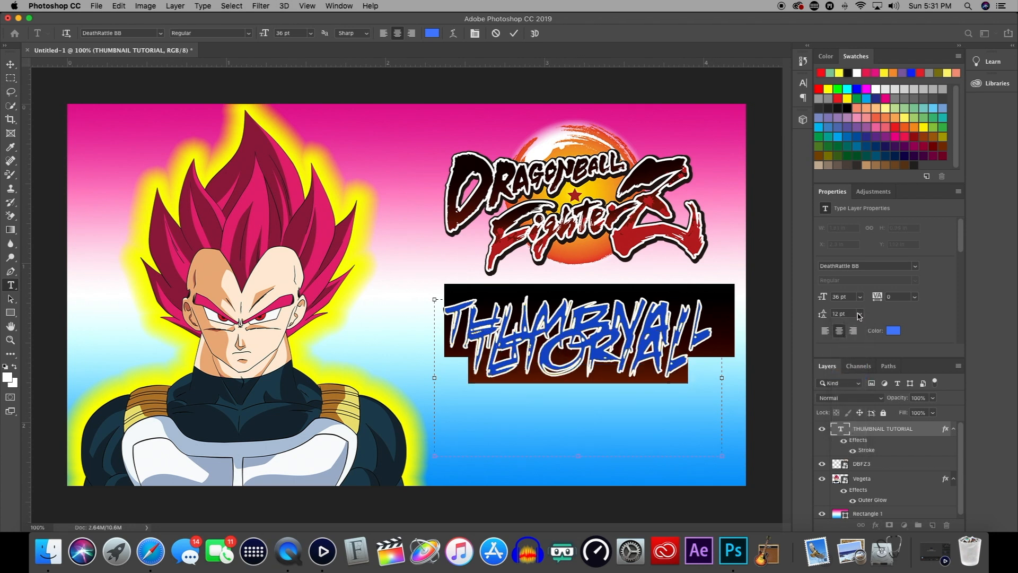
pyautogui.click(860, 314)
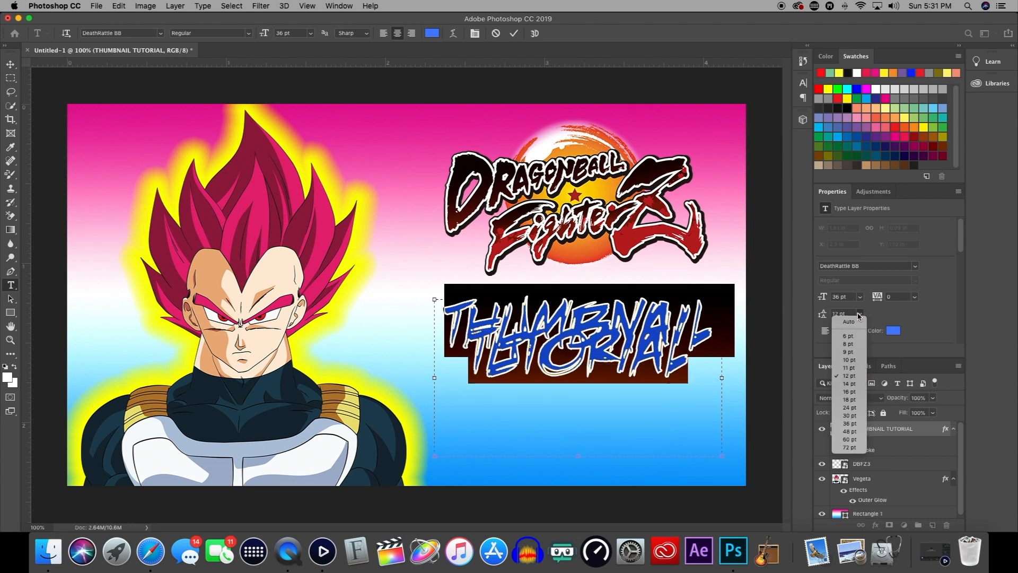
pyautogui.click(849, 432)
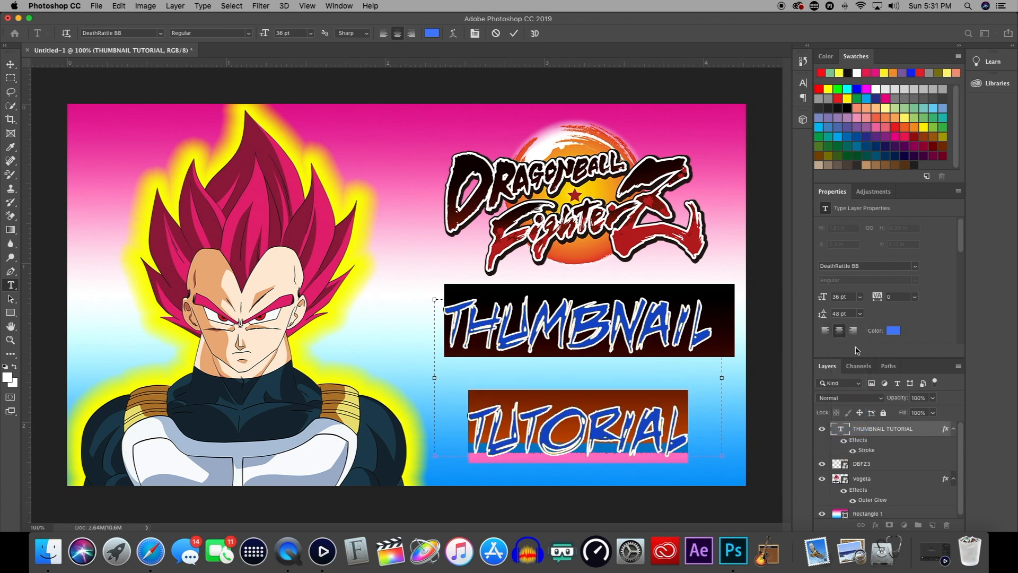
pyautogui.click(861, 315)
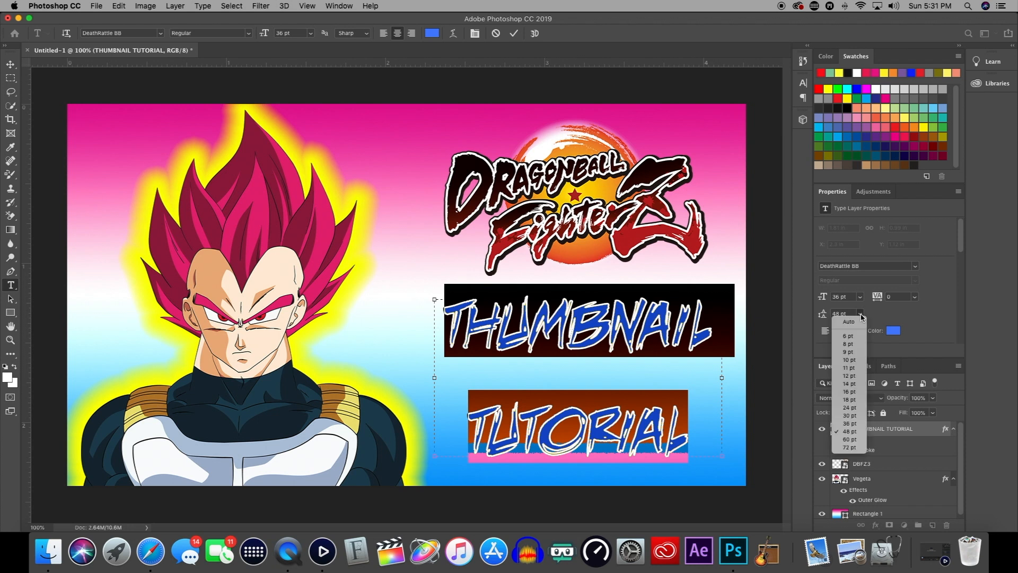
pyautogui.click(850, 416)
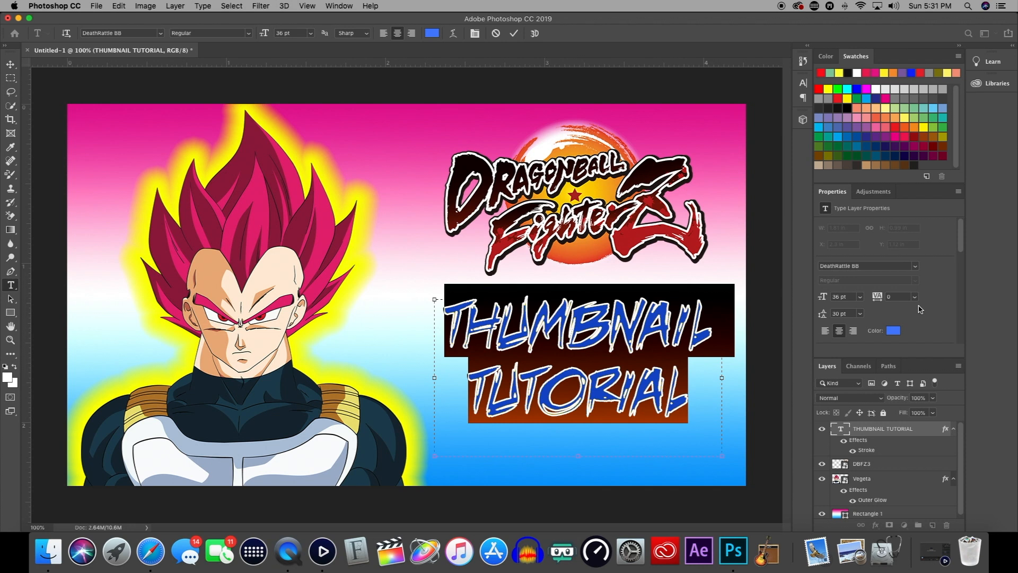
# Try wider letter spacing on the title, including 50, and settle on a tracking value of 25.
pyautogui.click(915, 297)
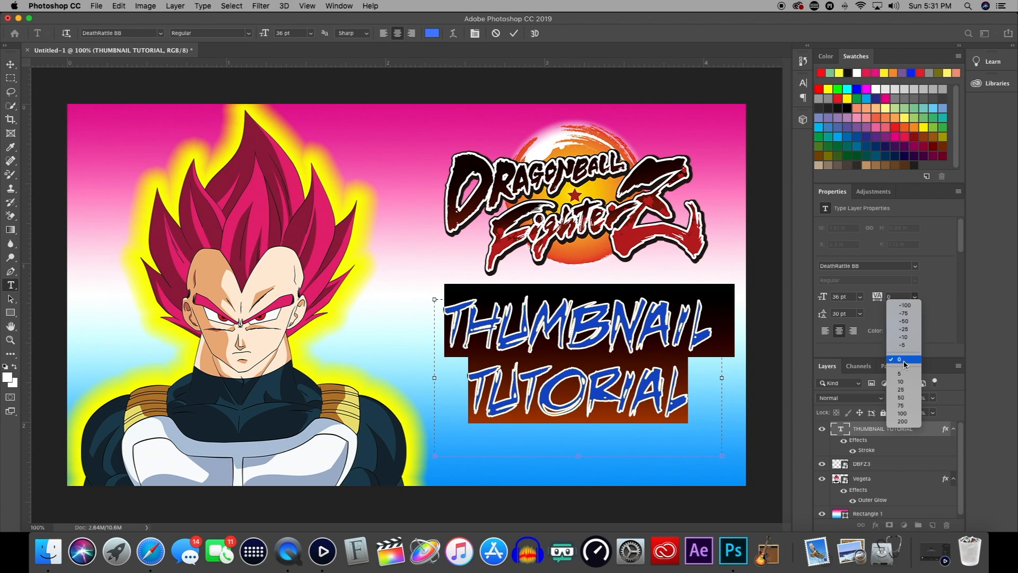
pyautogui.click(902, 389)
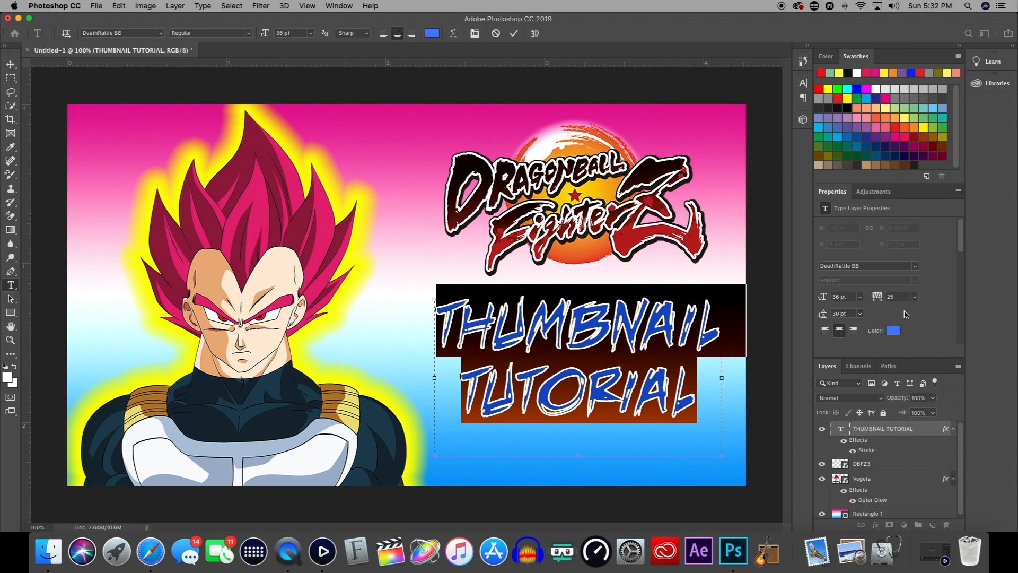
pyautogui.click(914, 298)
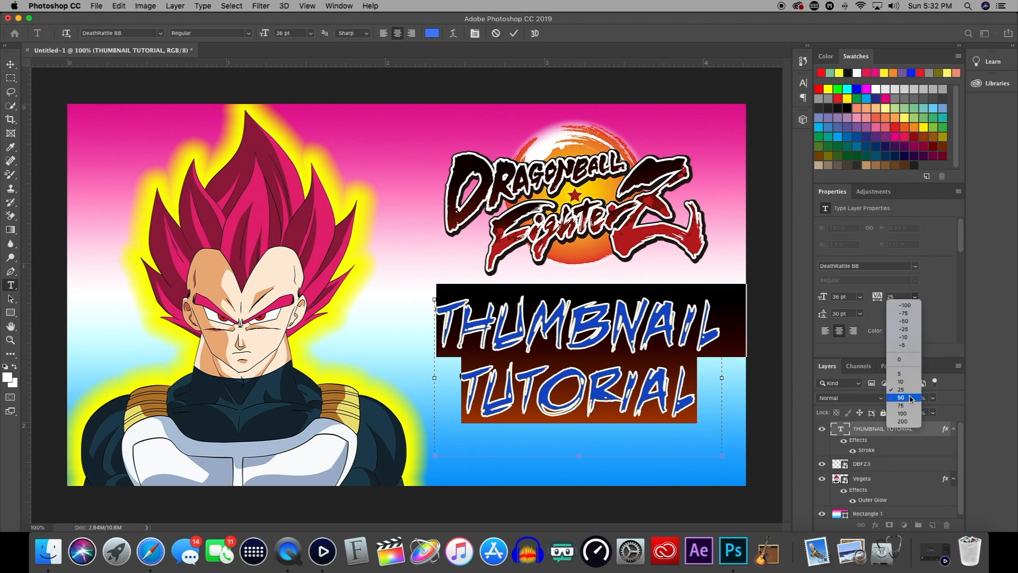
pyautogui.click(911, 398)
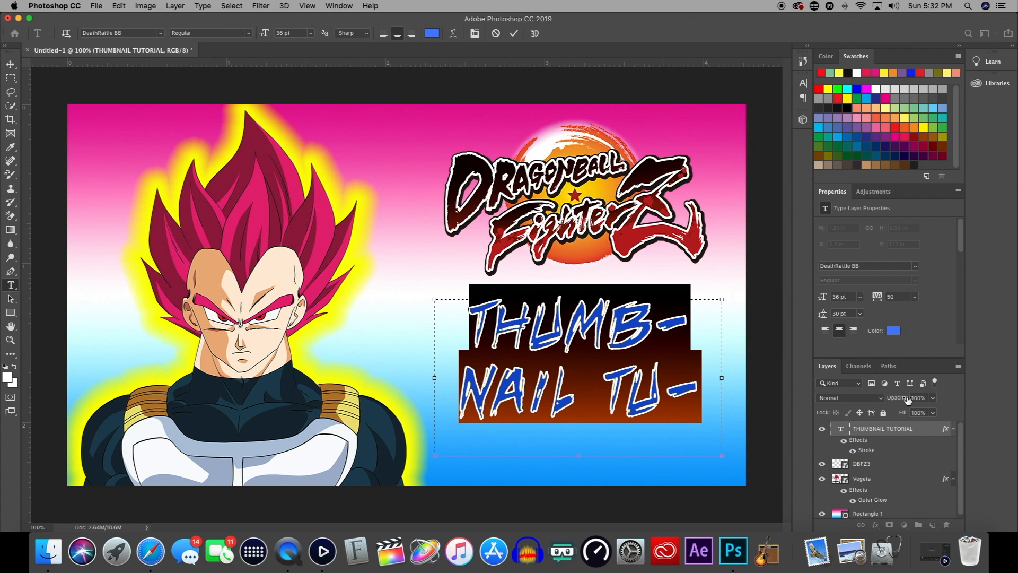
pyautogui.click(915, 298)
pyautogui.click(911, 391)
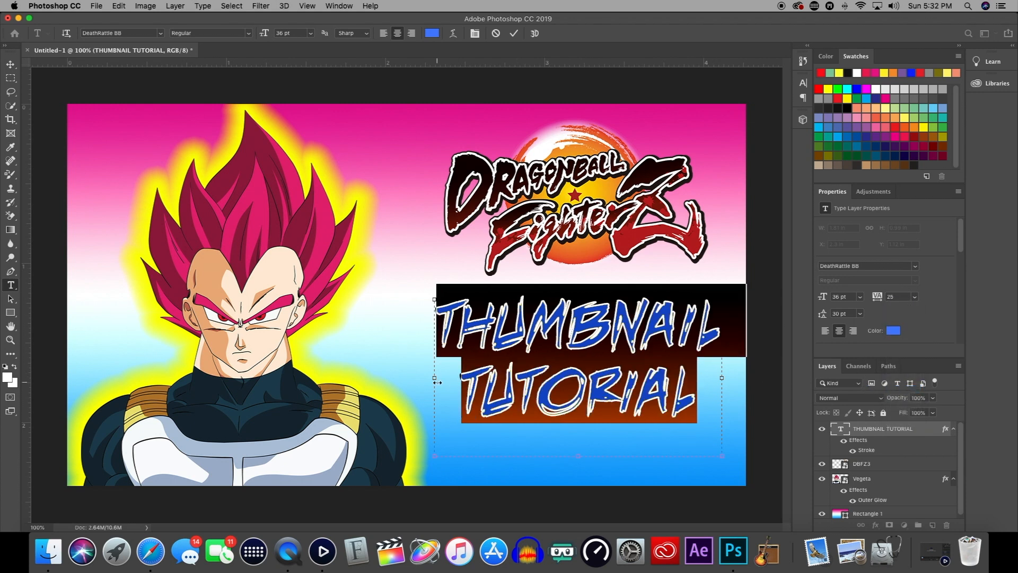
# Widen the title's text box on both sides, finish editing the text, and nudge the title slightly upward.
pyautogui.moveTo(435, 379); pyautogui.dragTo(418, 378)
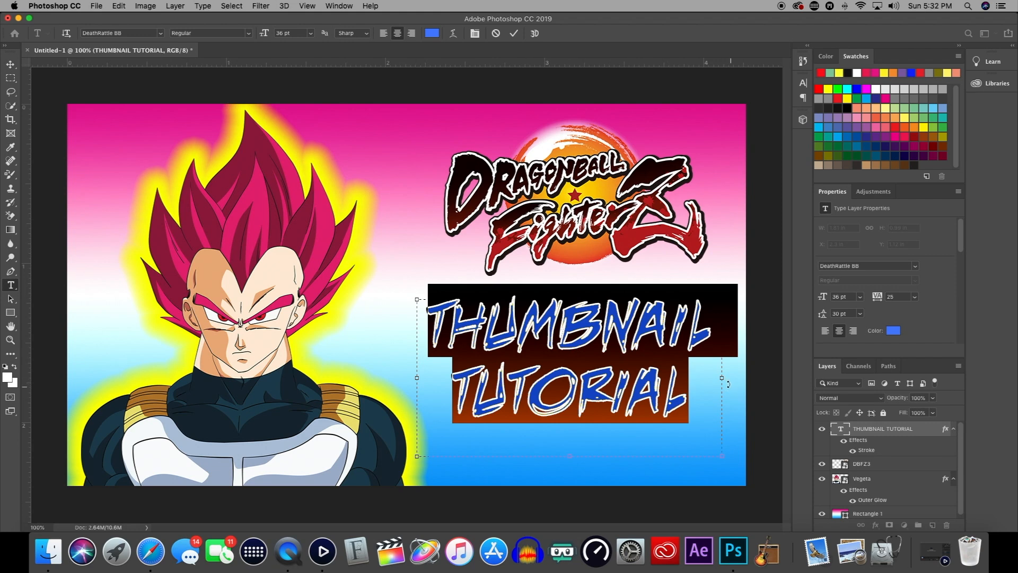
pyautogui.moveTo(722, 379); pyautogui.dragTo(736, 377)
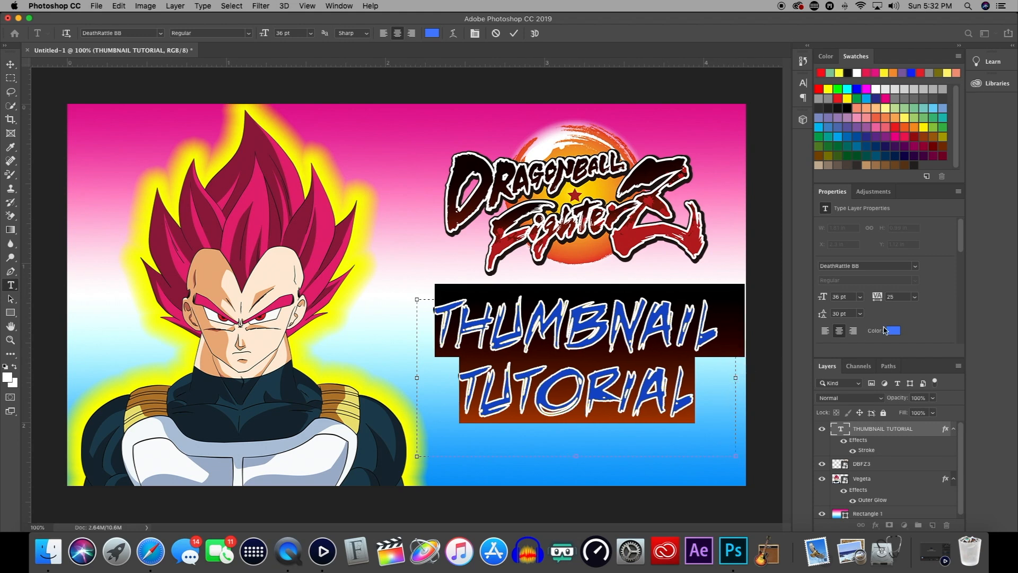
pyautogui.click(10, 64)
pyautogui.click(437, 103)
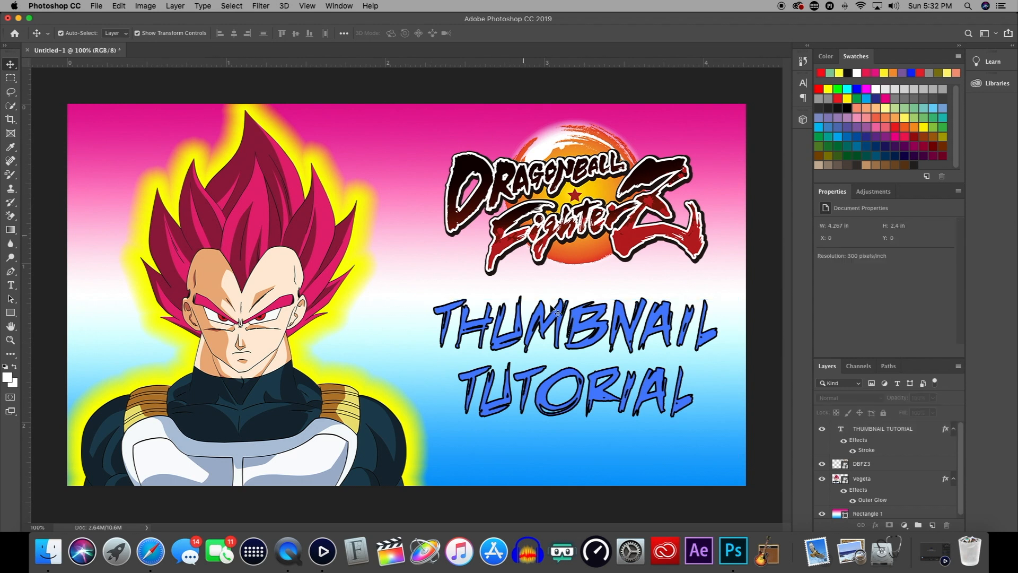
pyautogui.moveTo(573, 326); pyautogui.dragTo(578, 323)
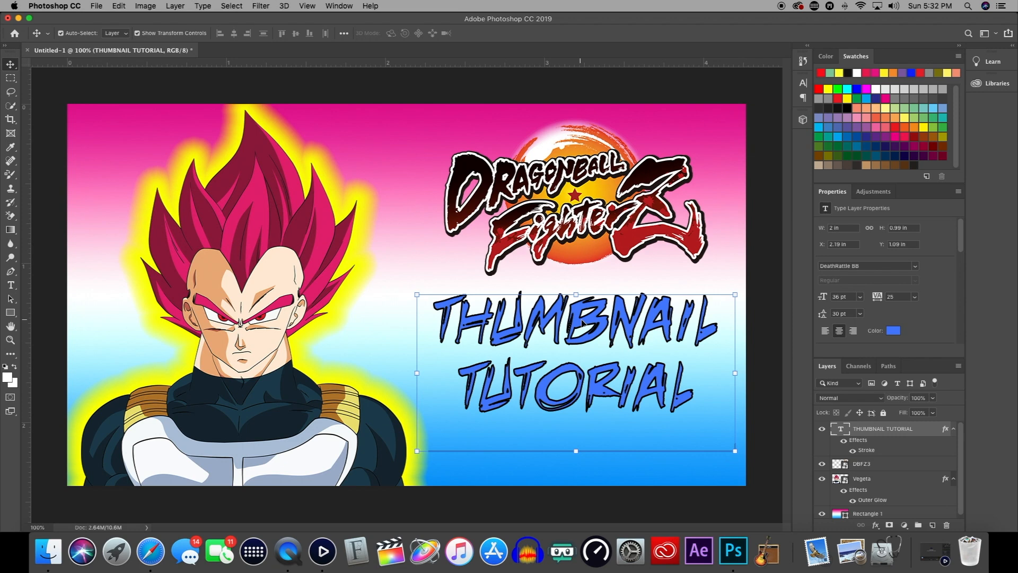
pyautogui.doubleClick(591, 325)
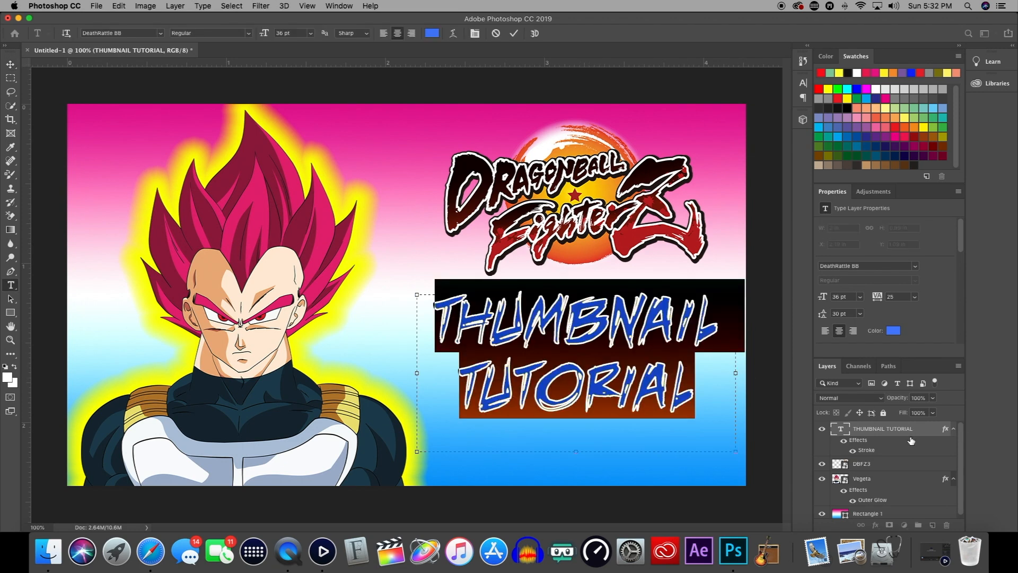
pyautogui.scroll(-1, 911, 441)
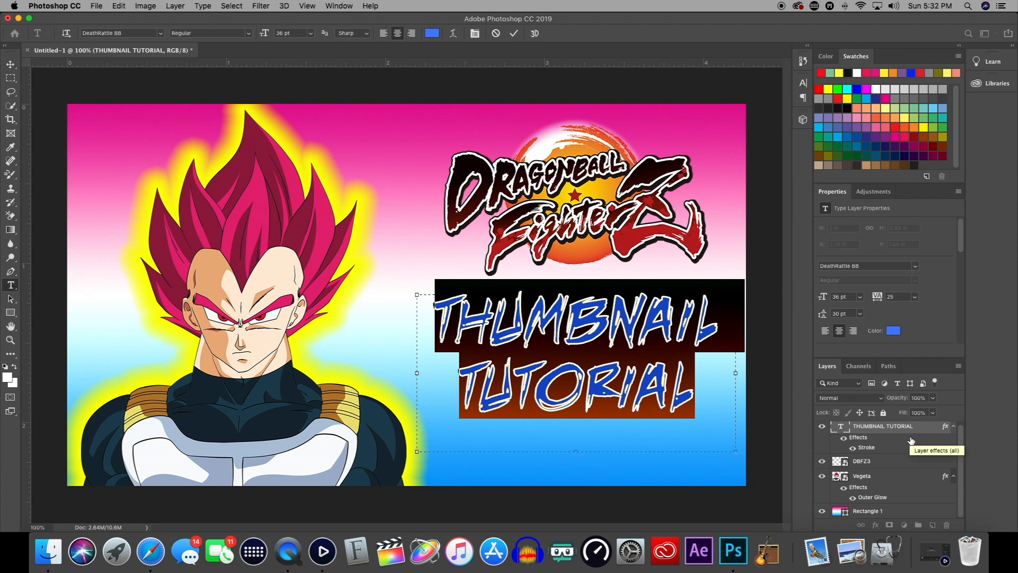
pyautogui.scroll(1, 911, 441)
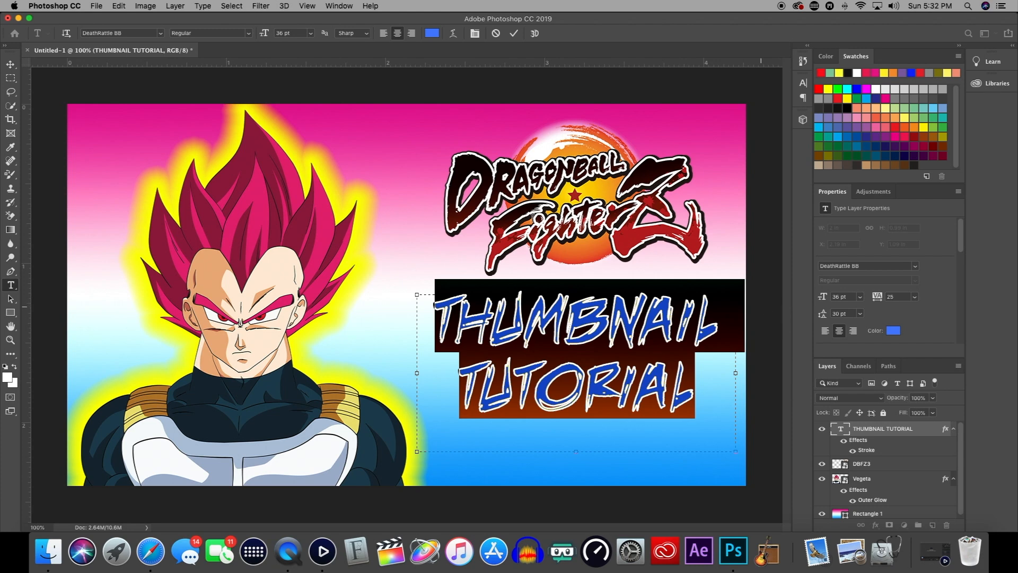
pyautogui.click(10, 64)
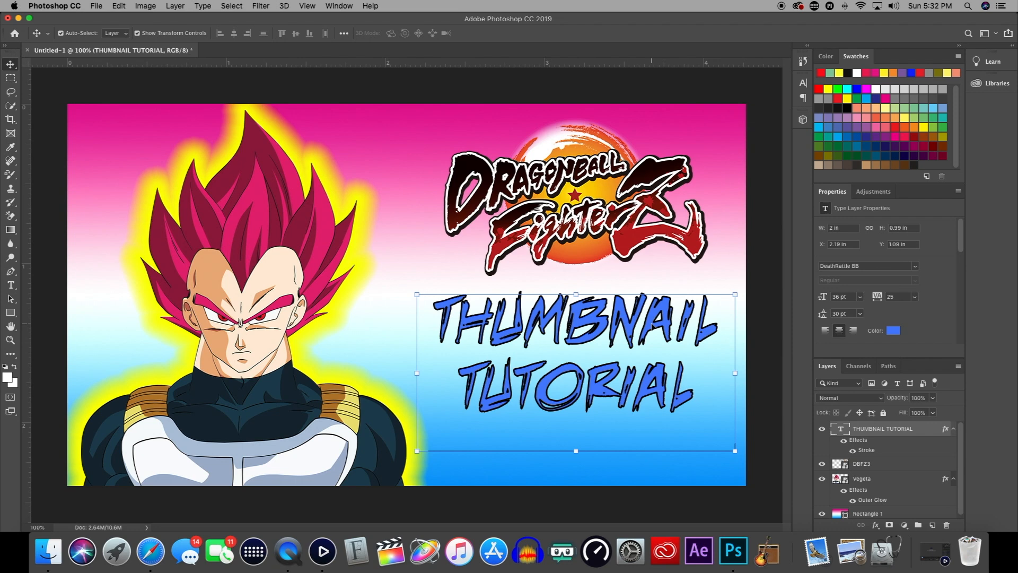
pyautogui.doubleClick(652, 325)
pyautogui.click(893, 329)
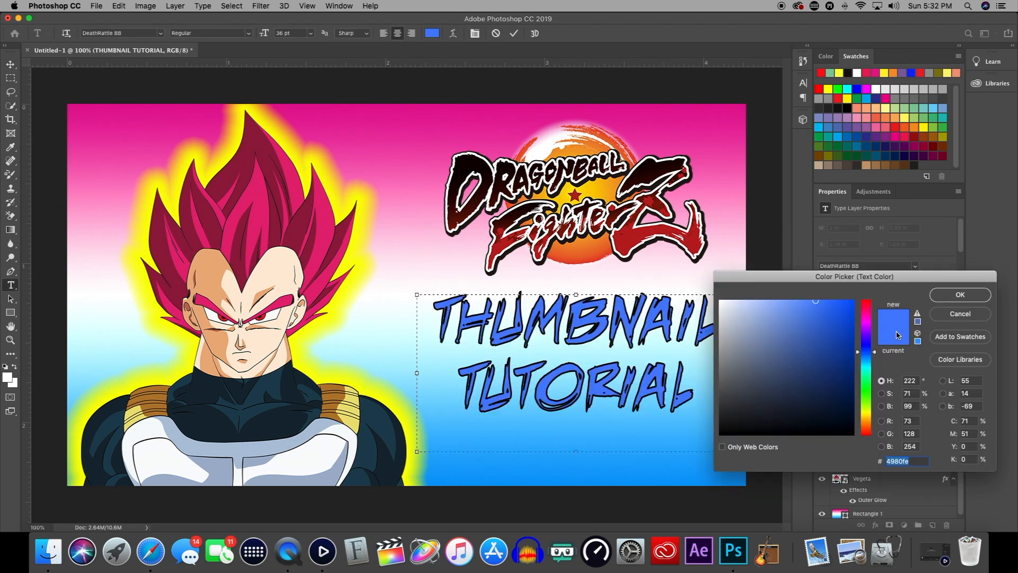
pyautogui.click(863, 327)
pyautogui.moveTo(872, 327); pyautogui.dragTo(872, 320)
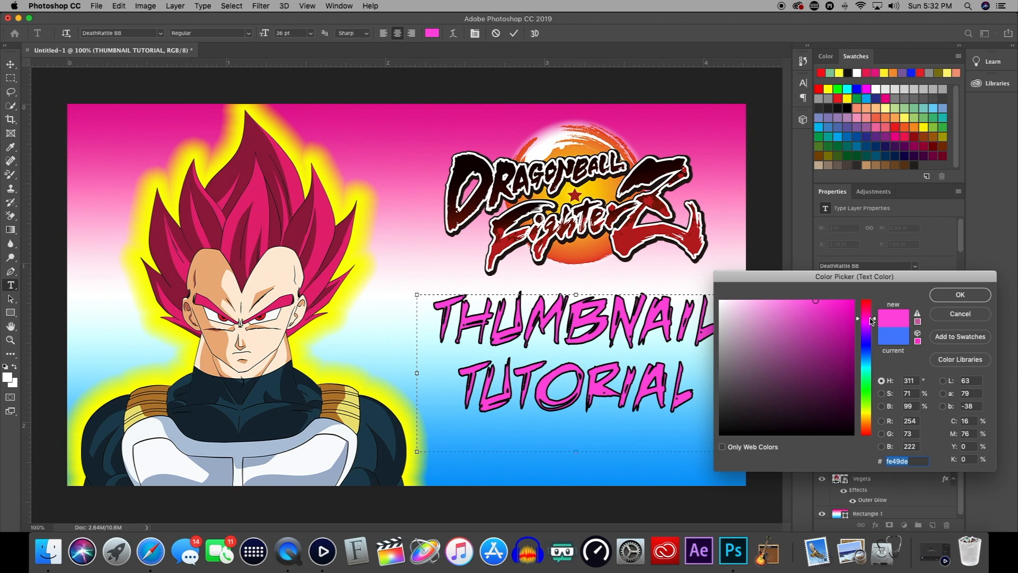
pyautogui.click(960, 314)
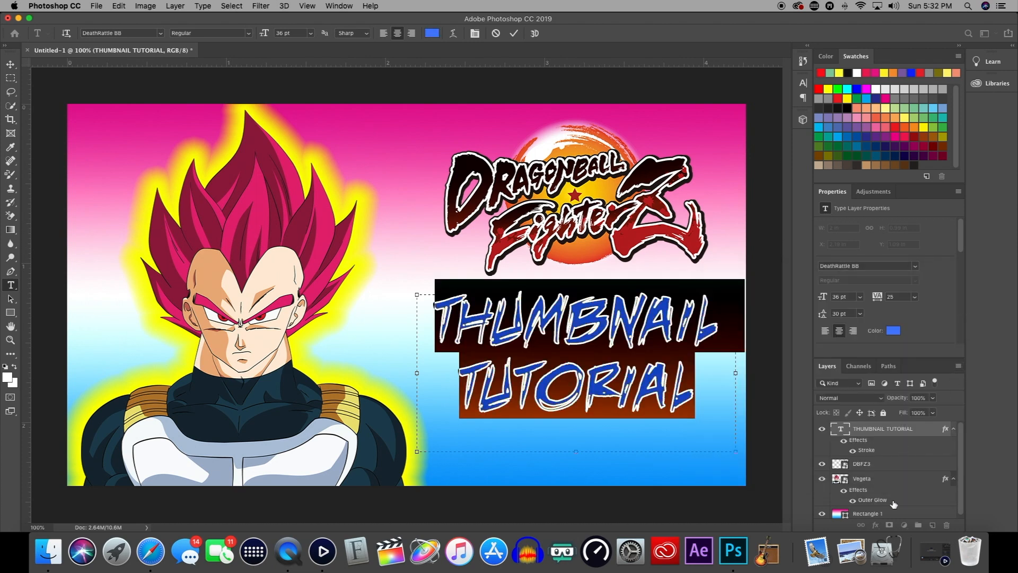
# Copy the hex code e30b94 from the pink gradient stop of the background rectangle, leaving the gradient itself unedited.
pyautogui.click(920, 515)
pyautogui.press('v')
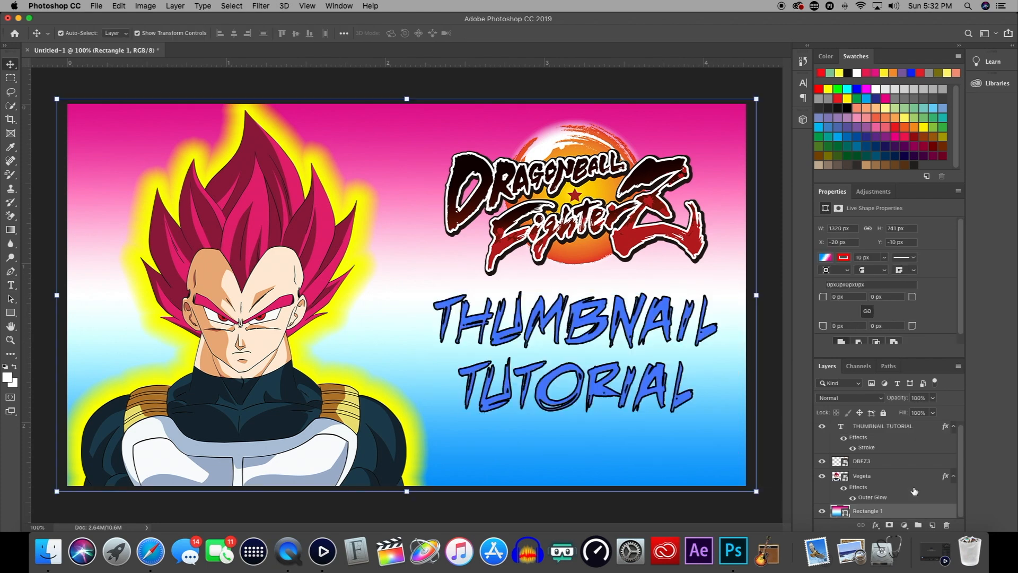
pyautogui.click(826, 257)
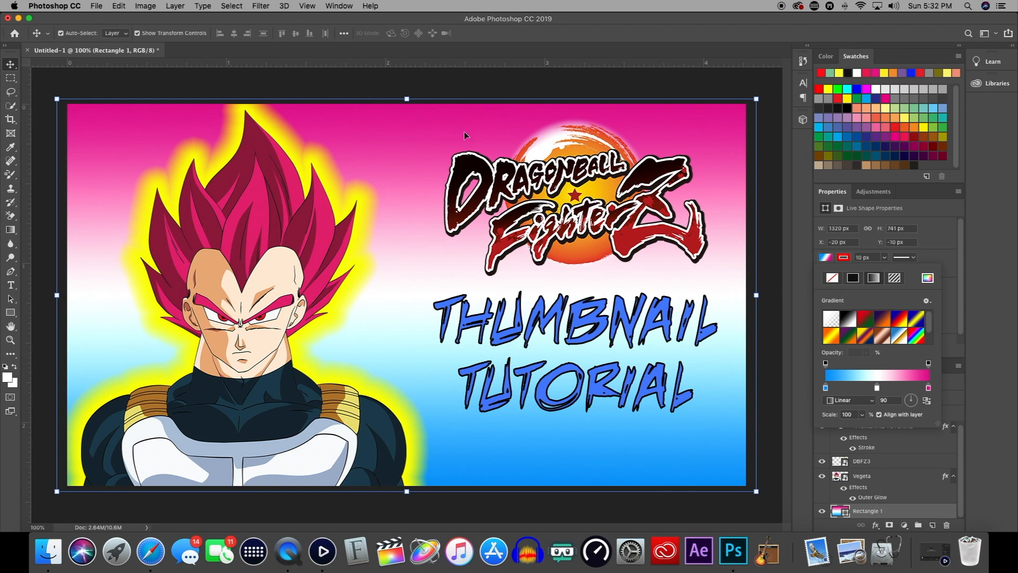
pyautogui.doubleClick(929, 389)
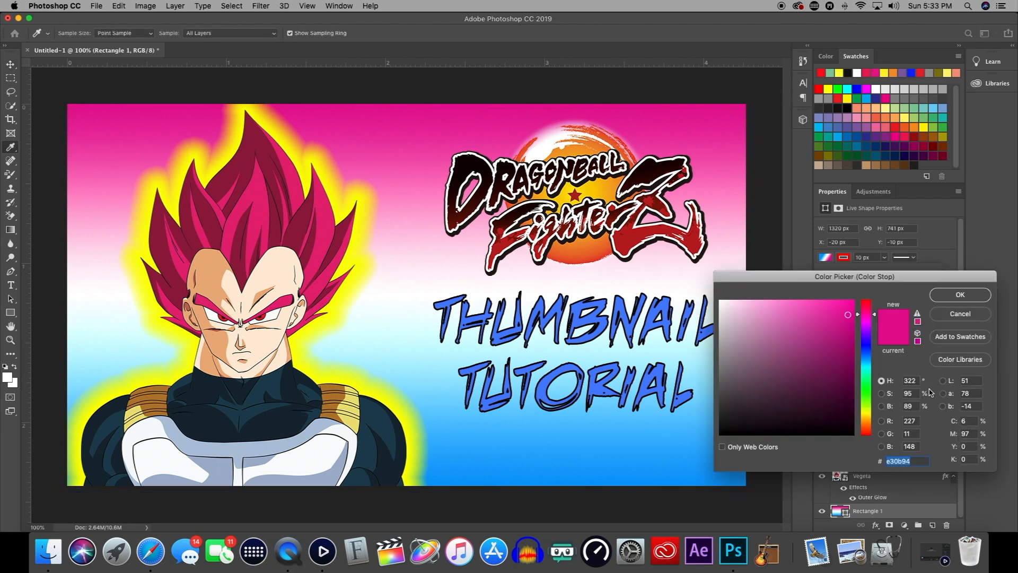
pyautogui.rightClick(897, 461)
pyautogui.click(825, 439)
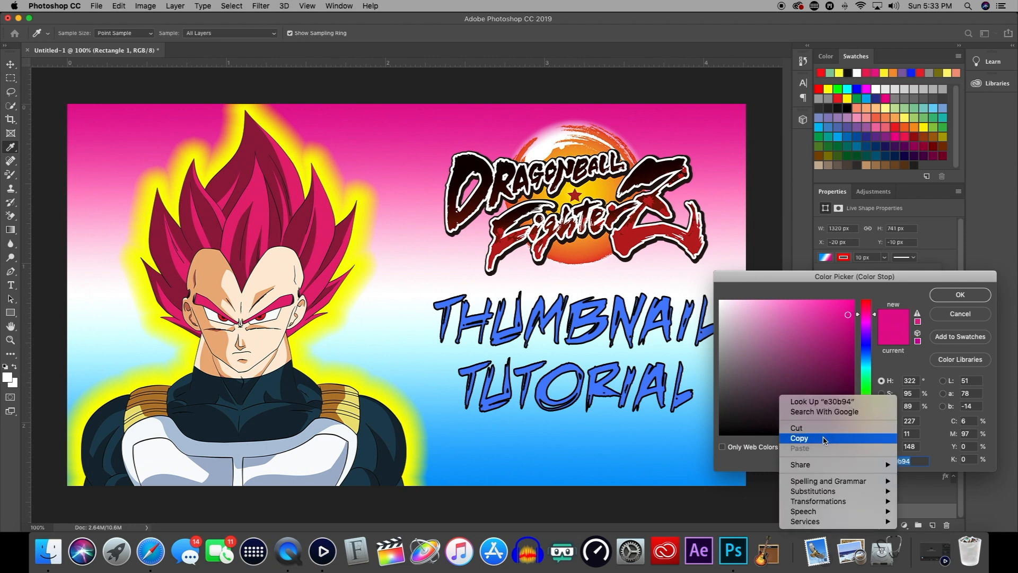
pyautogui.click(961, 315)
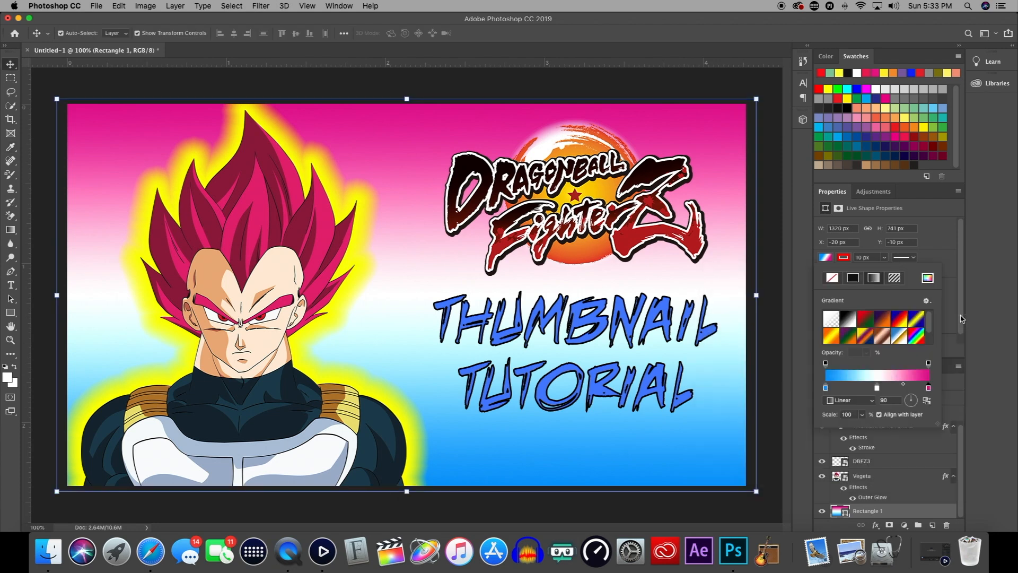
# Recolour the THUMBNAIL TUTORIAL text with the copied pink hex code, then finish editing and deselect the title.
pyautogui.click(933, 448)
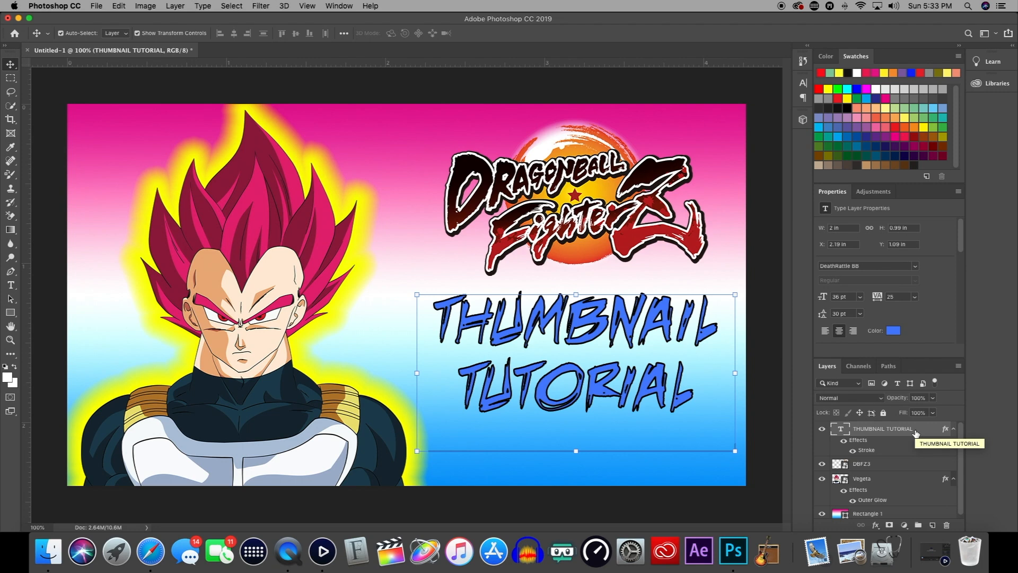
pyautogui.doubleClick(564, 381)
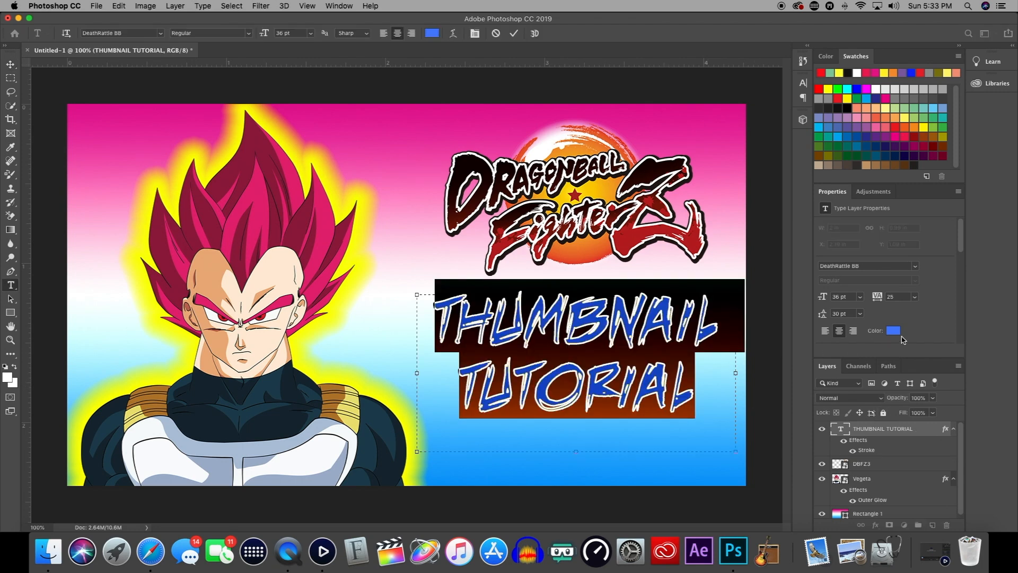
pyautogui.click(896, 332)
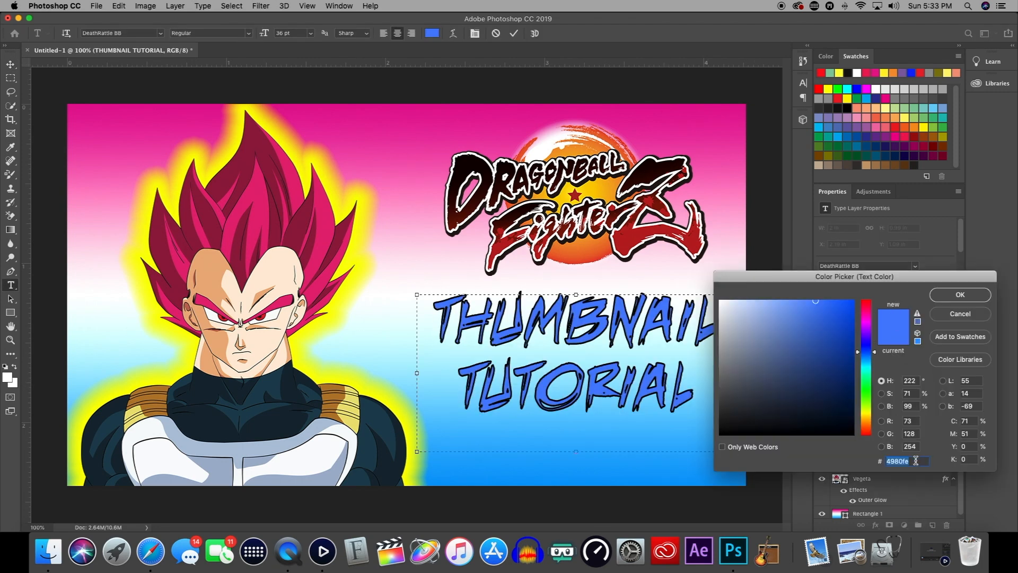
pyautogui.press('super+v')
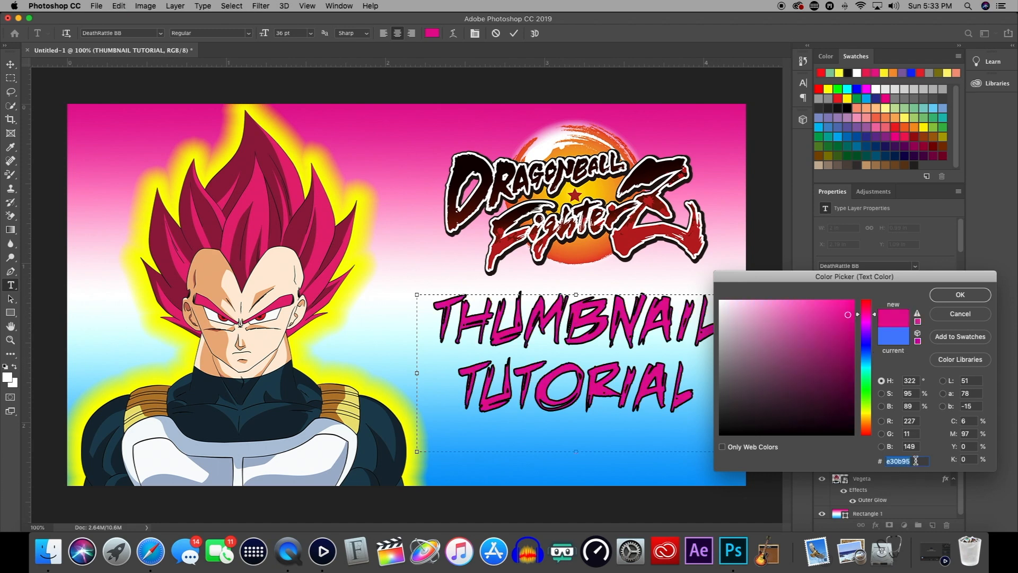
pyautogui.click(970, 295)
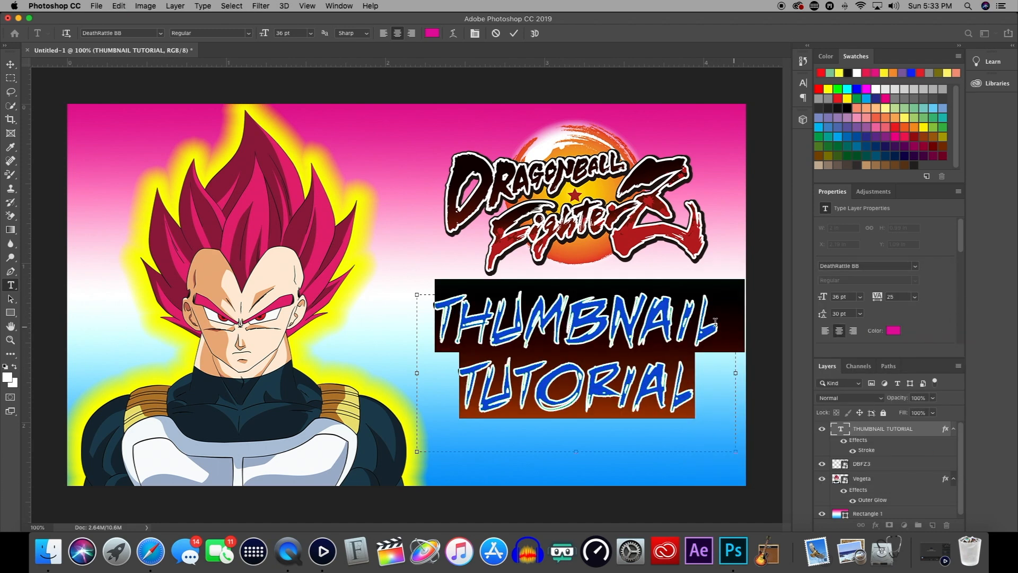
pyautogui.click(10, 64)
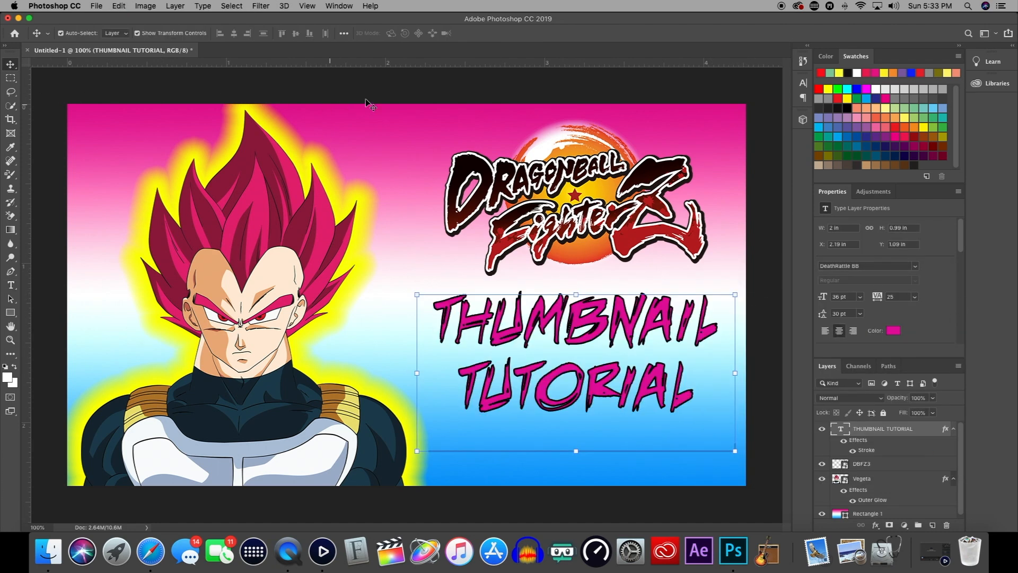
pyautogui.click(485, 92)
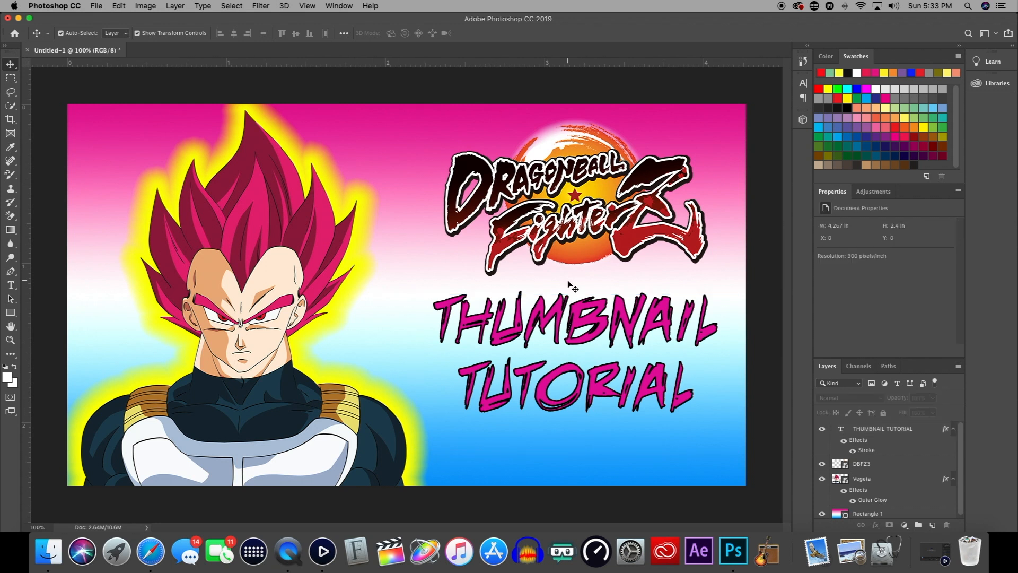
# Nudge the title slightly downward, away from the game logo.
pyautogui.moveTo(577, 320); pyautogui.dragTo(577, 327)
pyautogui.doubleClick(583, 327)
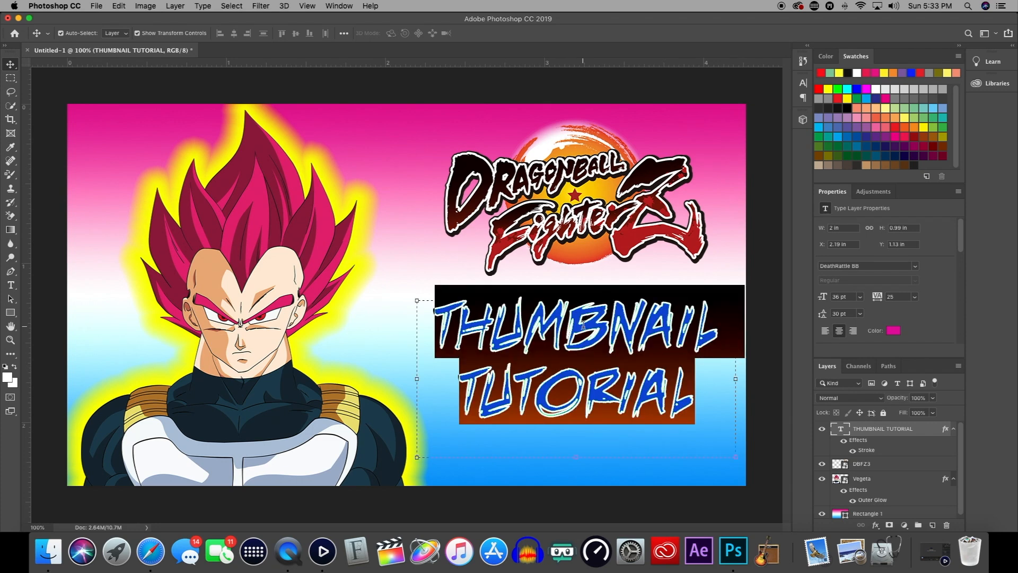
pyautogui.click(929, 434)
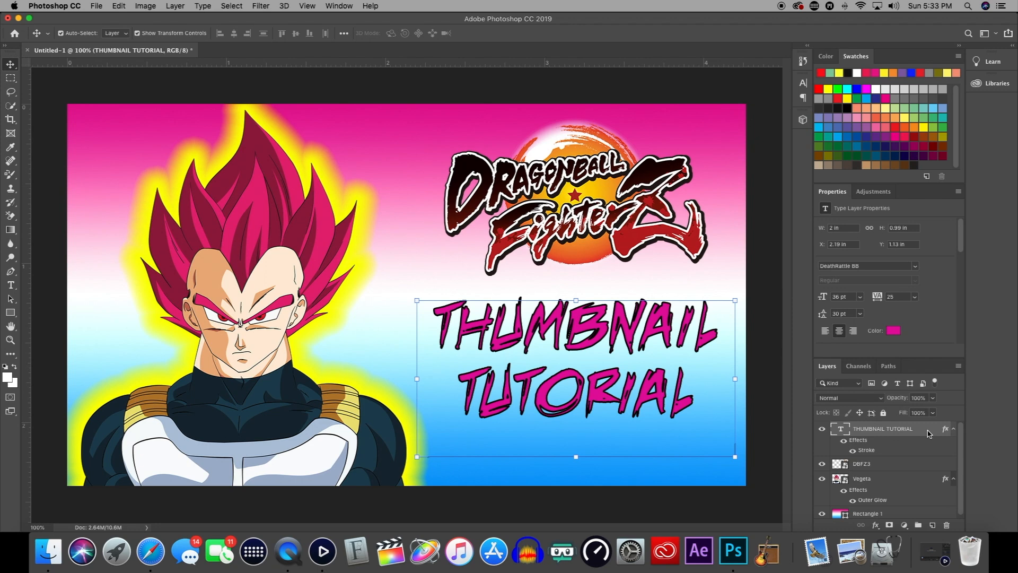
# Try a drop shadow on the title, remove it, and add a yellow outer glow with a reduced size instead.
pyautogui.doubleClick(926, 434)
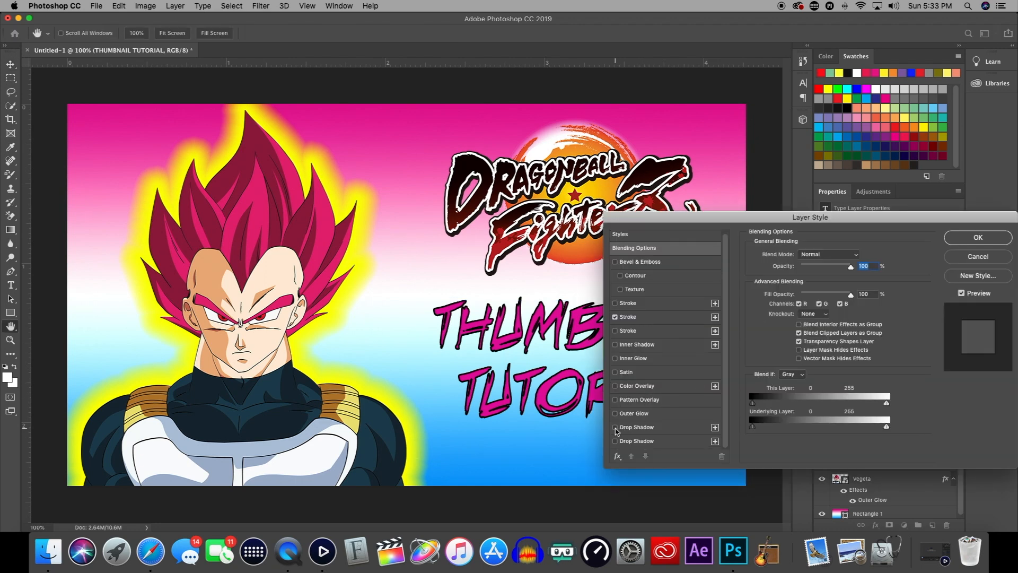
pyautogui.click(616, 427)
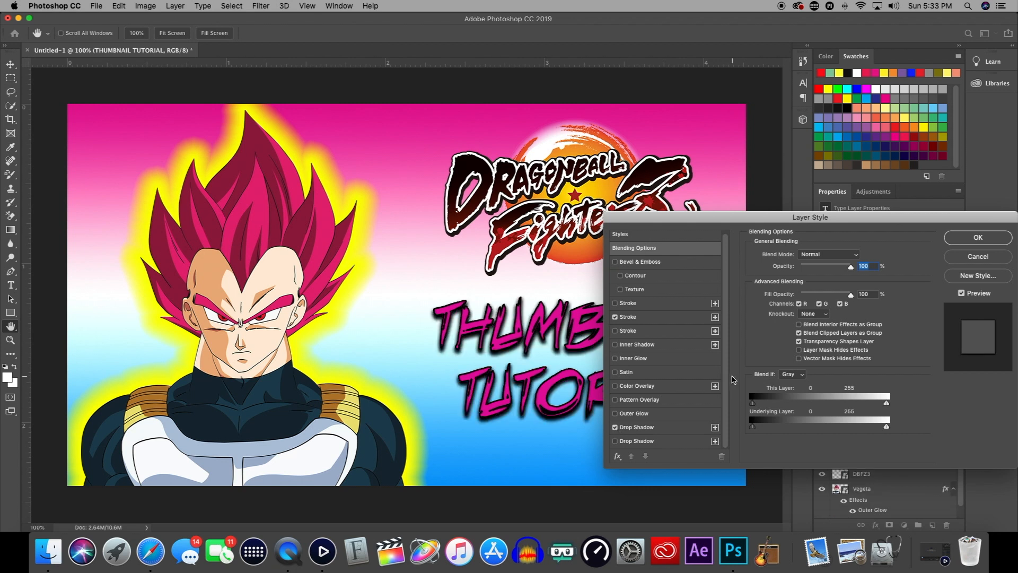
pyautogui.click(615, 427)
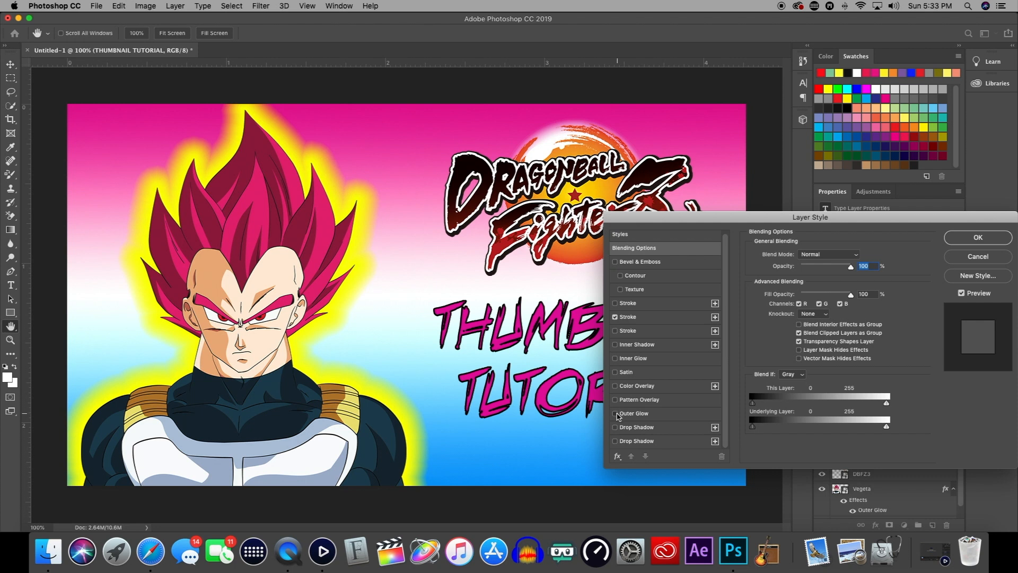
pyautogui.click(616, 414)
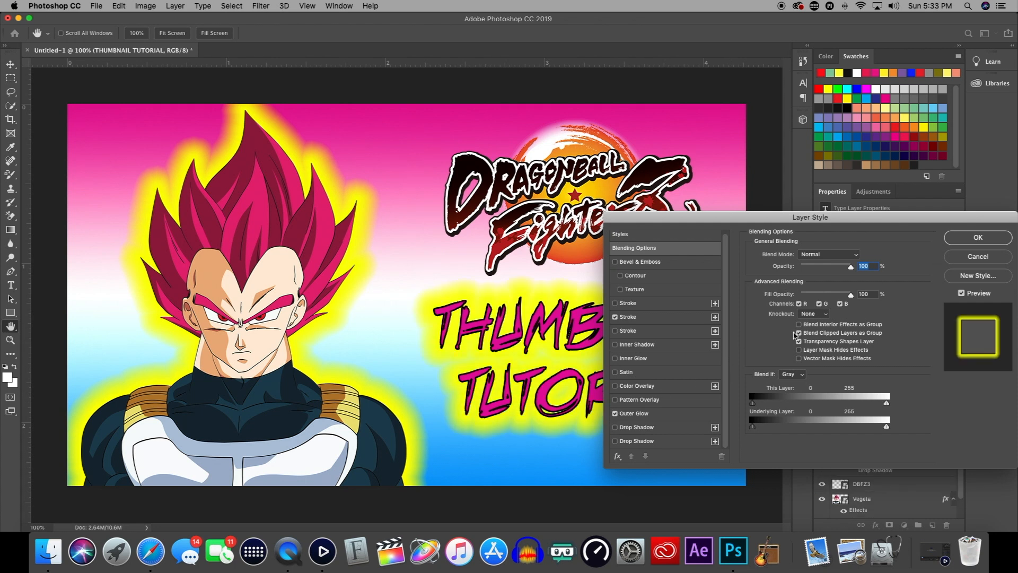
pyautogui.click(695, 414)
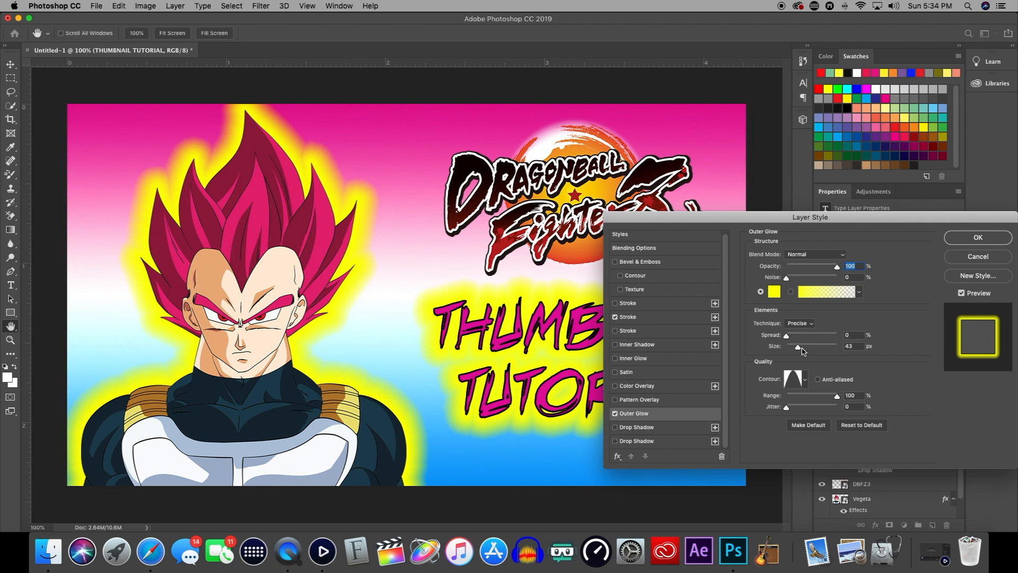
pyautogui.moveTo(798, 349); pyautogui.dragTo(794, 349)
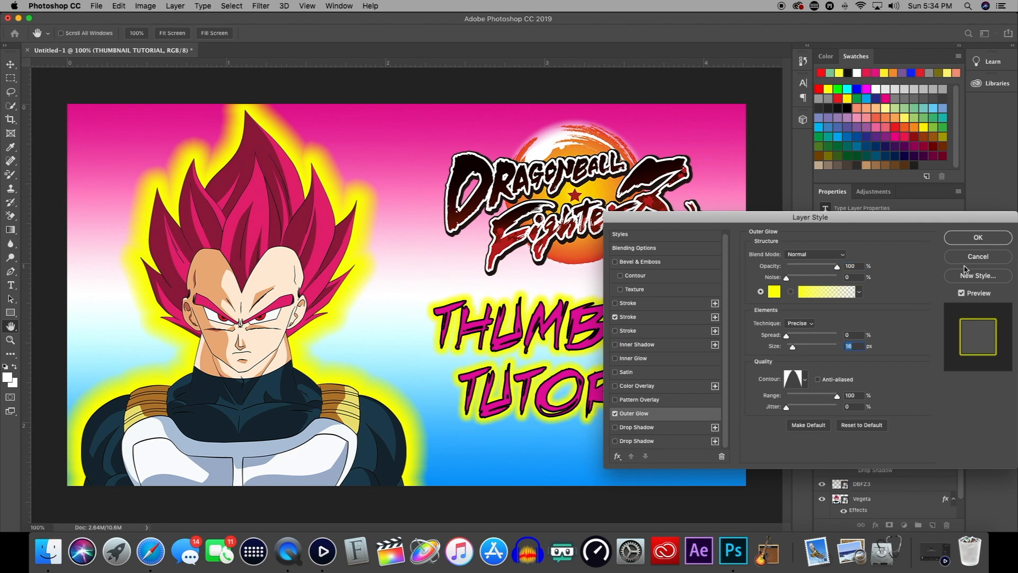
pyautogui.click(978, 239)
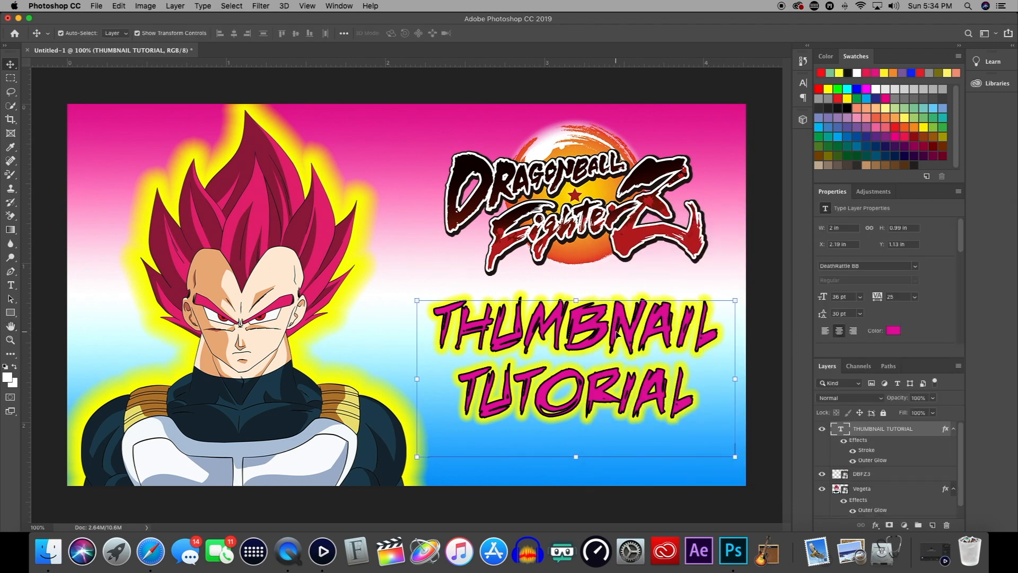
pyautogui.moveTo(619, 326); pyautogui.dragTo(619, 326)
pyautogui.click(761, 267)
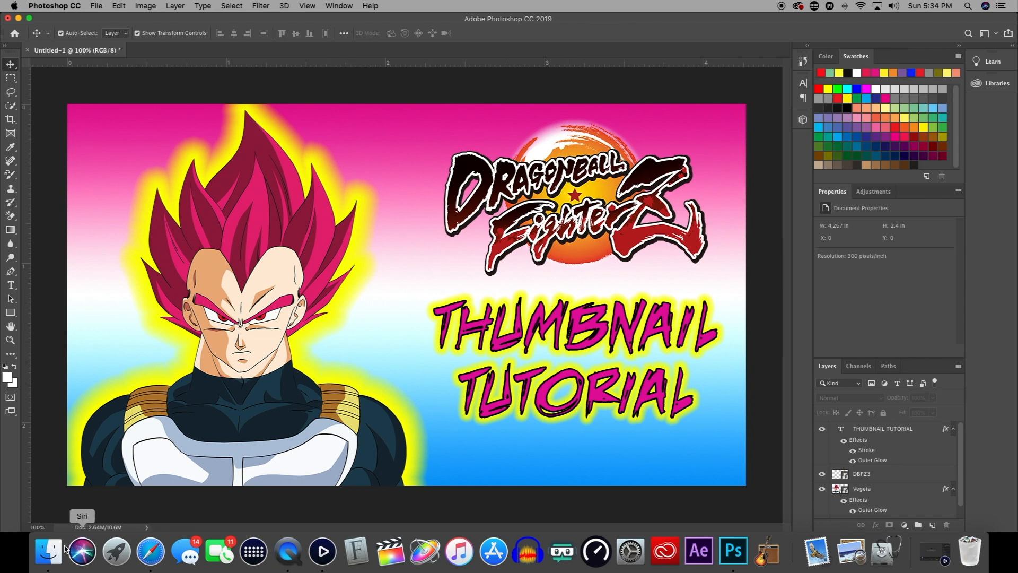
# Switch to Finder, find LSV PNG 1.png in the Images folder, and place it into the Photoshop thumbnail.
pyautogui.click(49, 552)
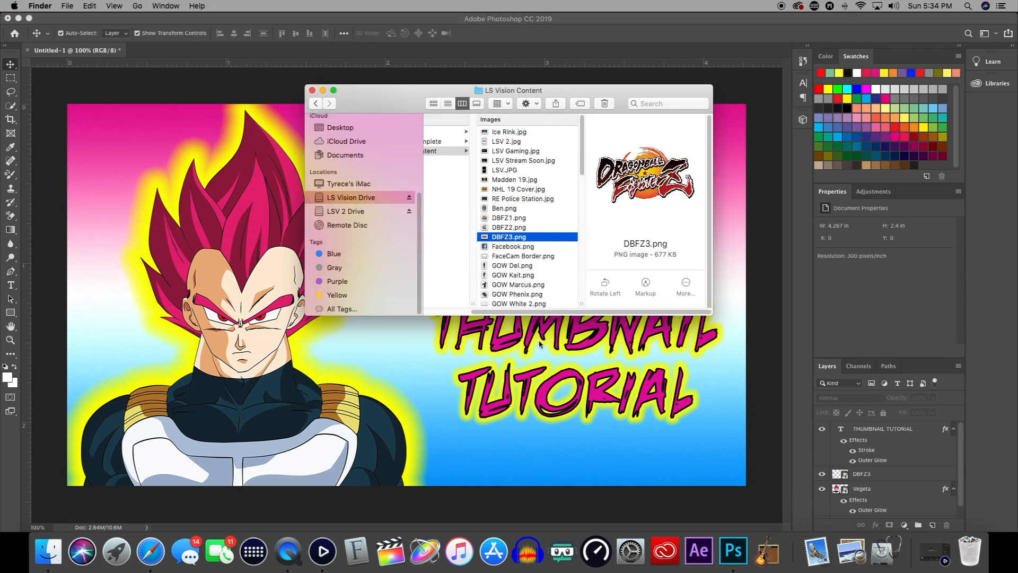
pyautogui.scroll(-5, 533, 263)
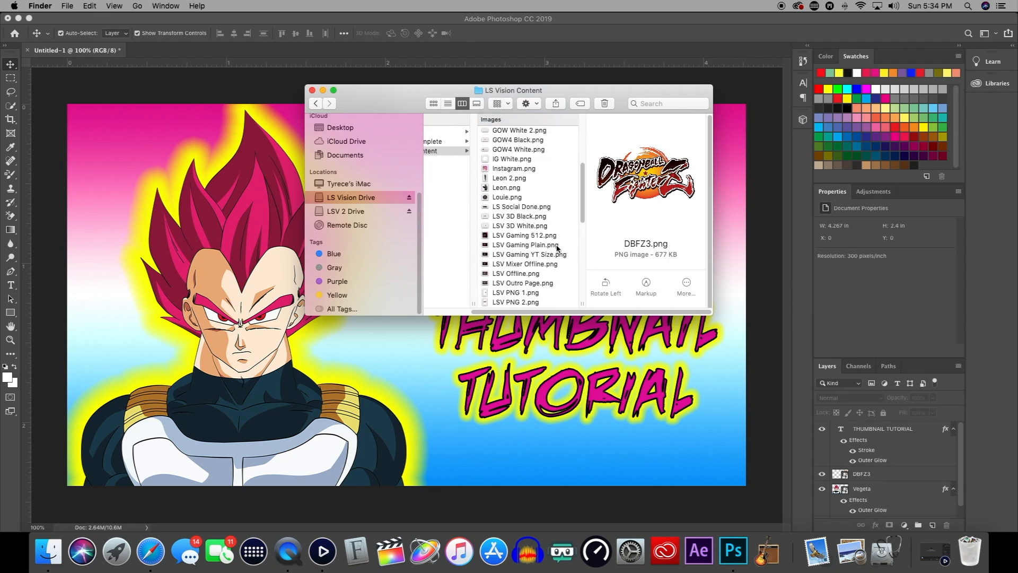
pyautogui.scroll(-4, 512, 247)
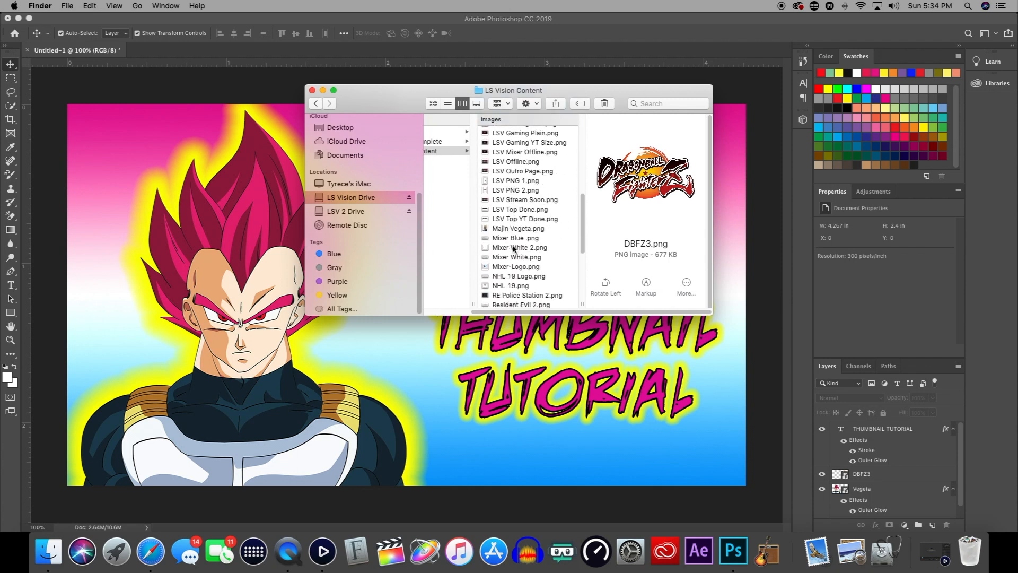
pyautogui.click(526, 192)
pyautogui.click(518, 182)
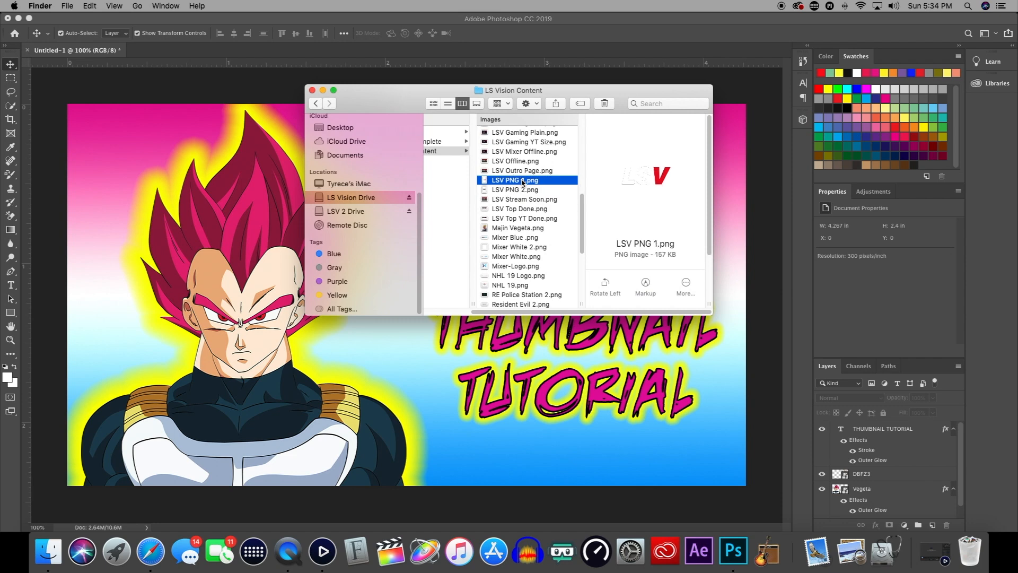
pyautogui.moveTo(518, 181); pyautogui.dragTo(416, 154)
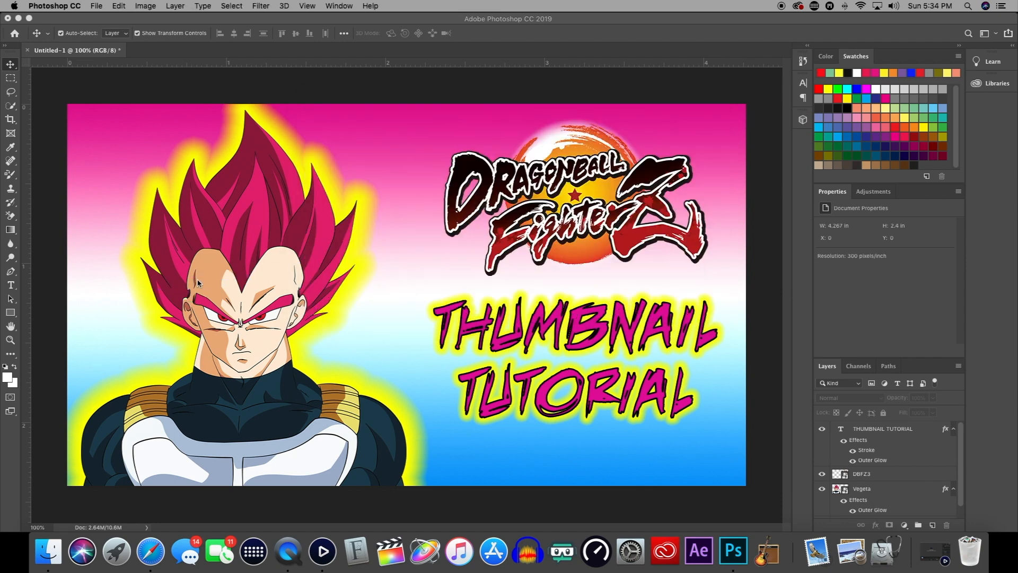
pyautogui.moveTo(513, 102); pyautogui.dragTo(399, 219)
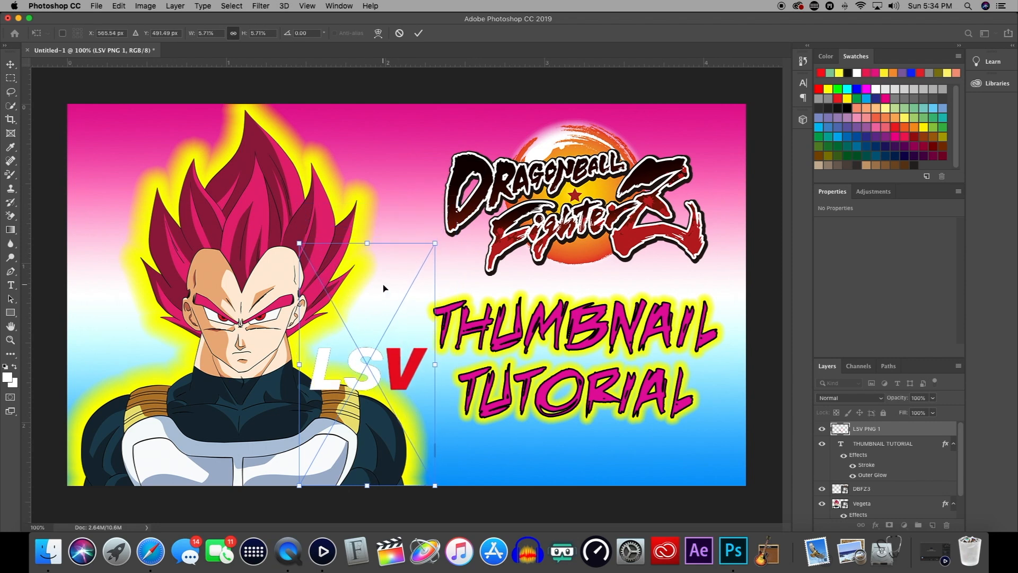
# Scale the LSV logo down to 4.56%, position it in the lower-right corner of the thumbnail, and commit the placement.
pyautogui.moveTo(377, 336); pyautogui.dragTo(661, 408)
pyautogui.moveTo(719, 316); pyautogui.dragTo(698, 352)
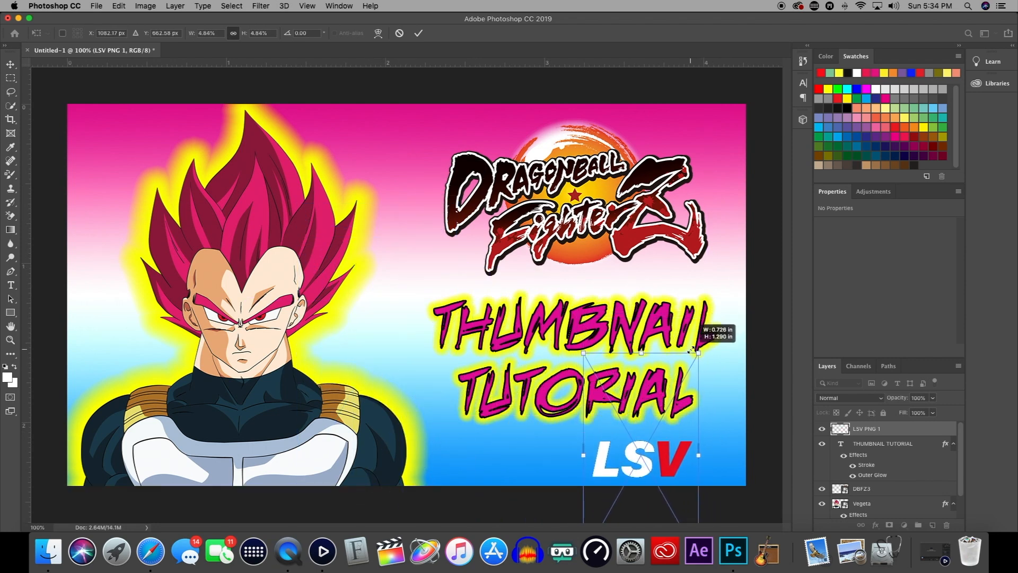
pyautogui.moveTo(655, 458); pyautogui.dragTo(692, 460)
pyautogui.moveTo(734, 354); pyautogui.dragTo(728, 367)
pyautogui.moveTo(669, 471); pyautogui.dragTo(683, 467)
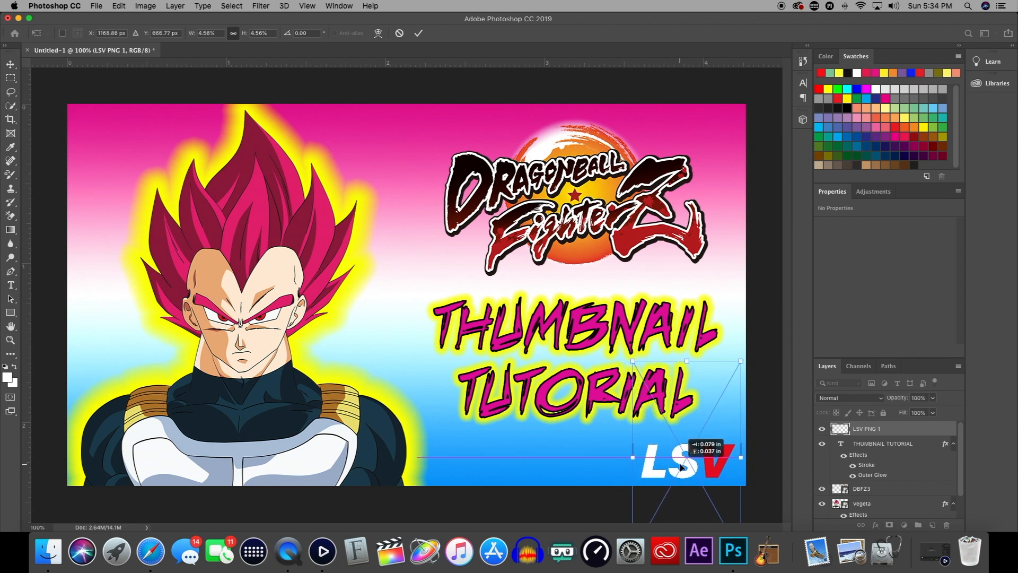
pyautogui.moveTo(683, 466); pyautogui.dragTo(680, 466)
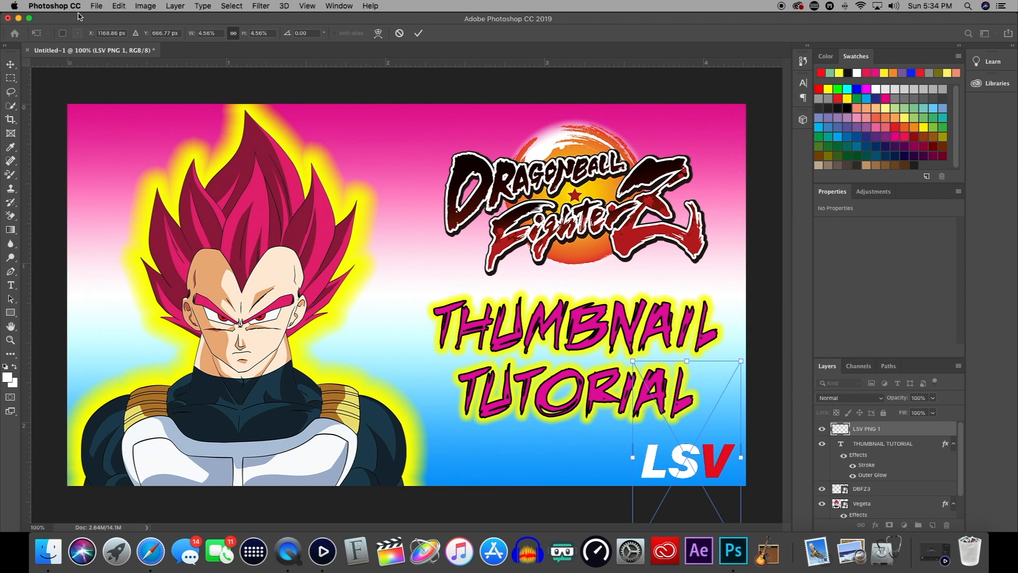
pyautogui.click(11, 64)
# Move the THUMBNAIL TUTORIAL title slightly up, closer to the game logo, and deselect it.
pyautogui.moveTo(590, 331); pyautogui.dragTo(590, 317)
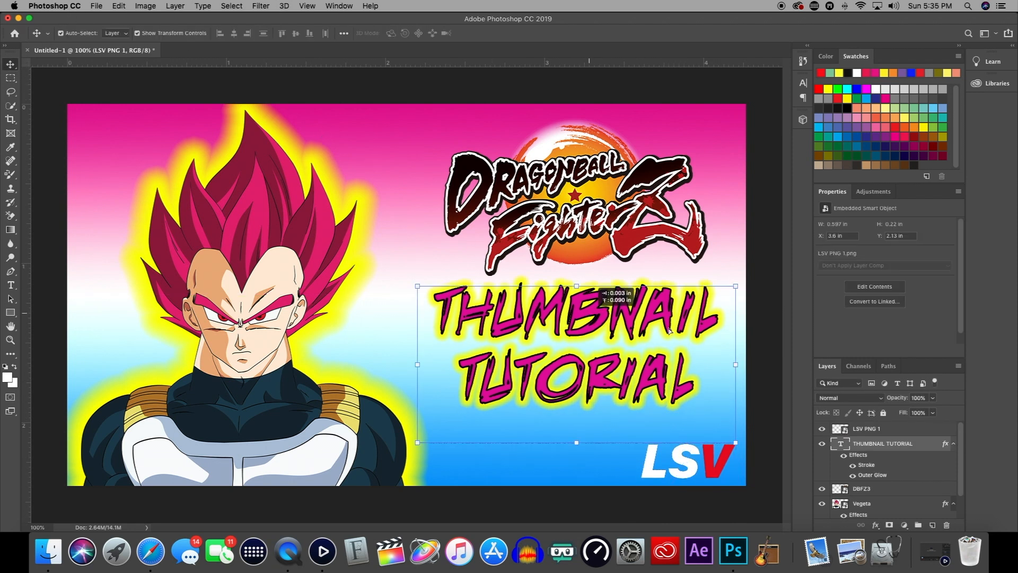
pyautogui.click(769, 284)
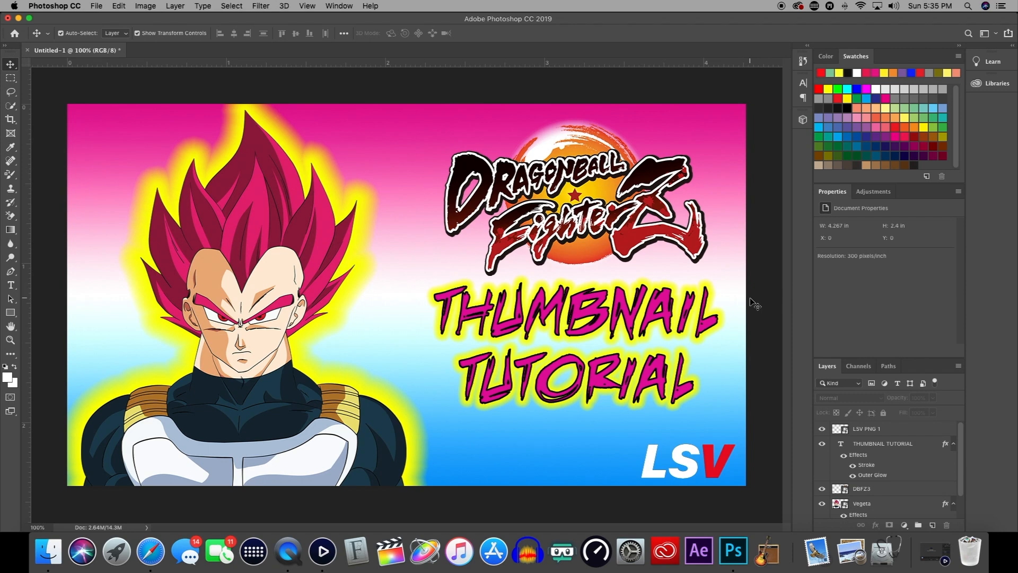
# Set up an Export As of the finished thumbnail in JPG format.
pyautogui.click(97, 6)
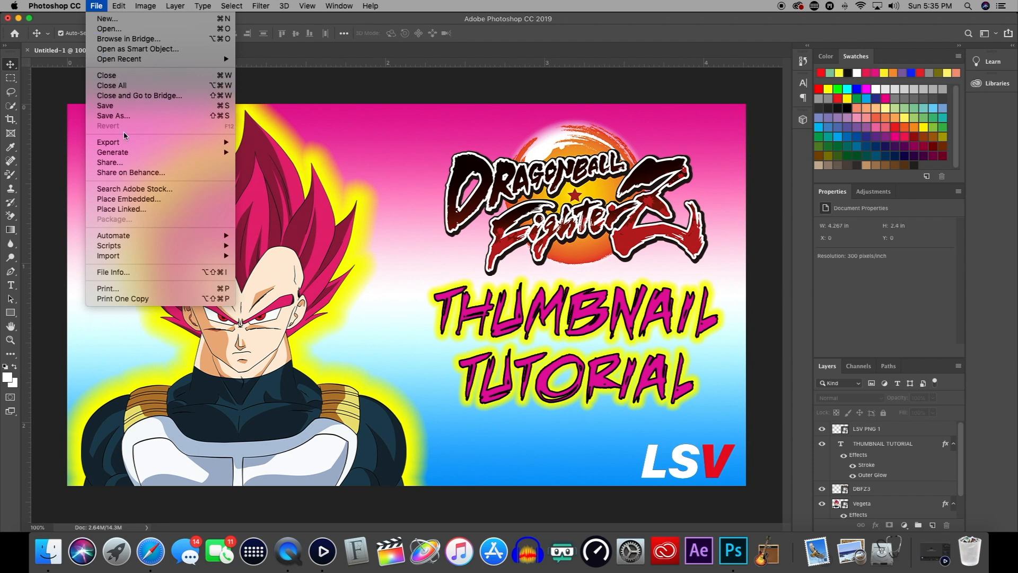
pyautogui.moveTo(222, 147)
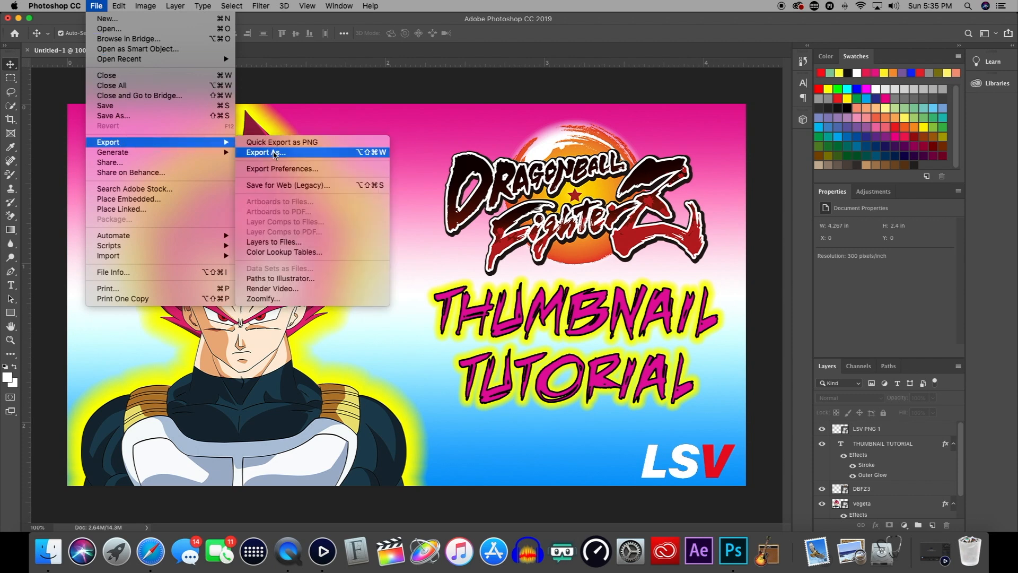
pyautogui.click(275, 154)
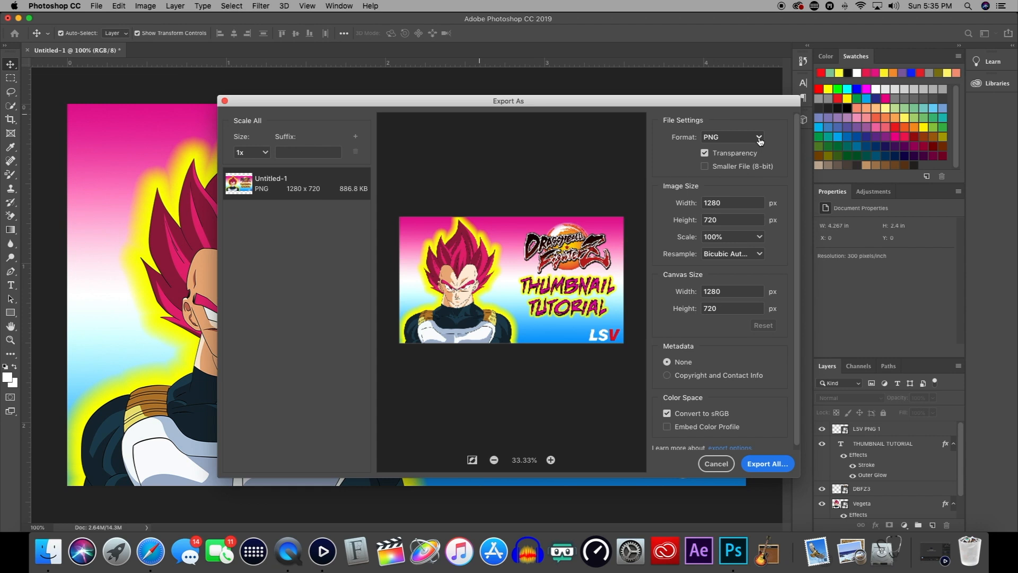
pyautogui.click(760, 138)
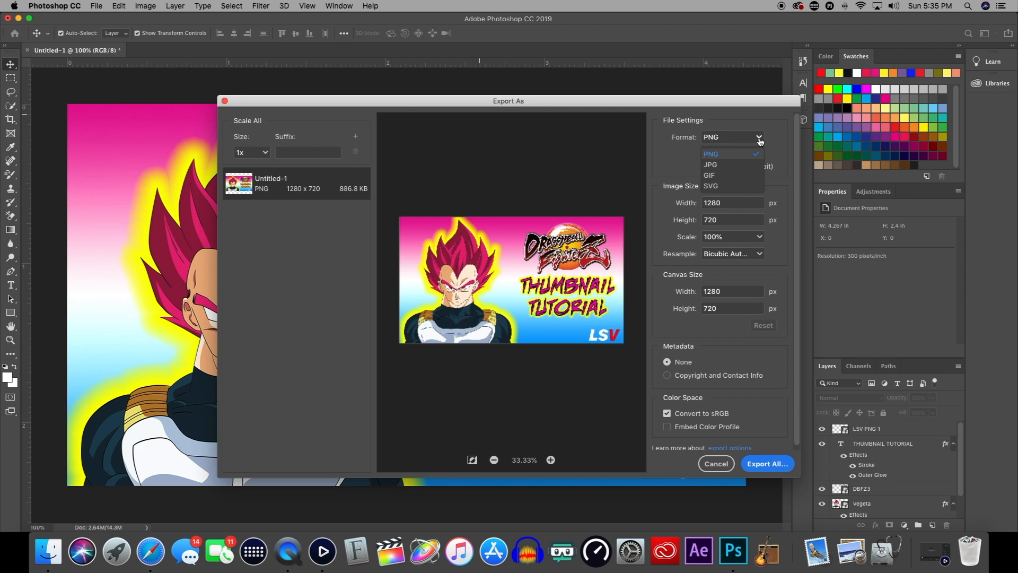
pyautogui.click(714, 164)
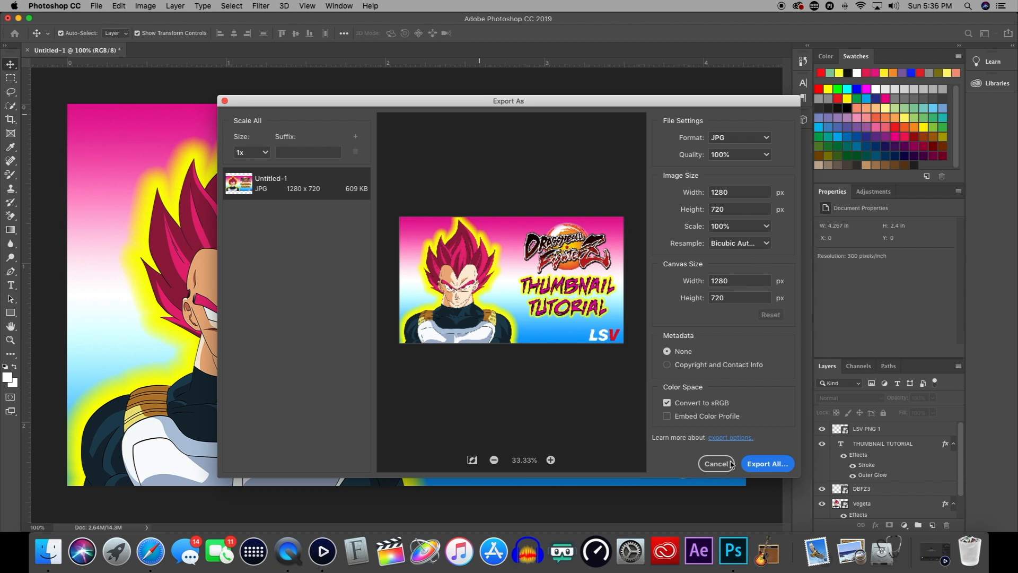
# Export the thumbnail to the Desktop under the file name Veg.
pyautogui.click(771, 466)
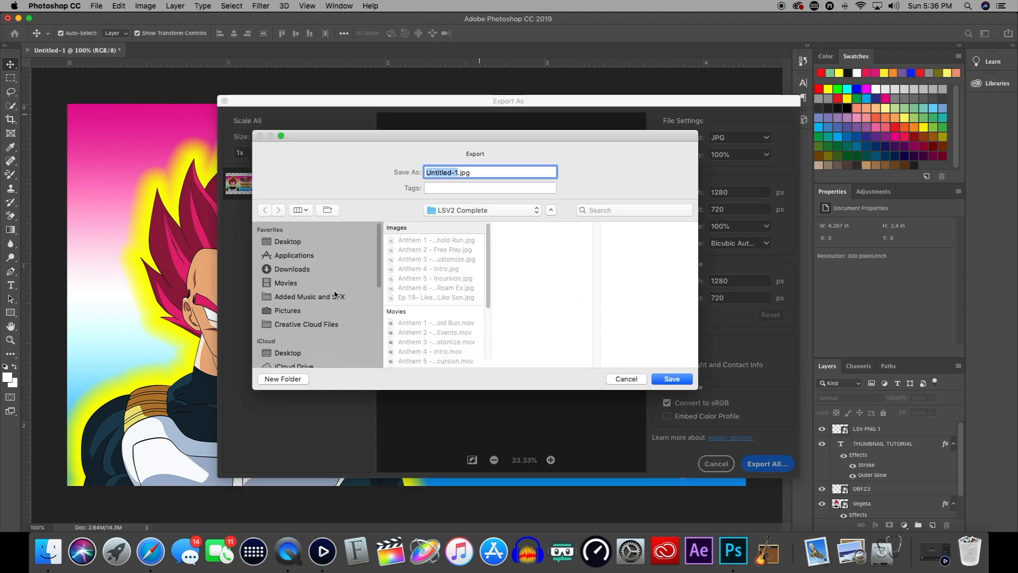
pyautogui.click(294, 242)
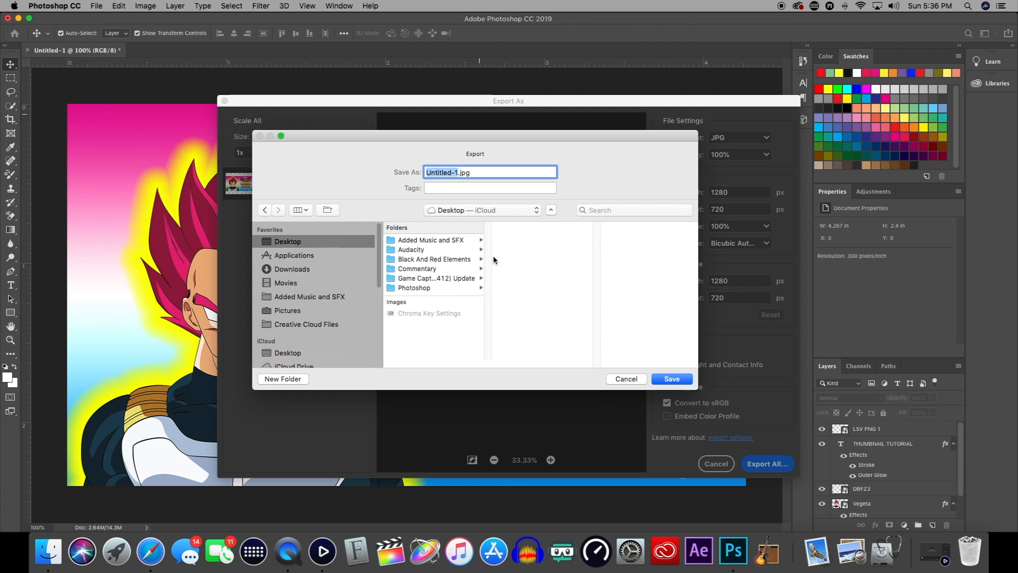
pyautogui.write('Veg')
pyautogui.press('Return')
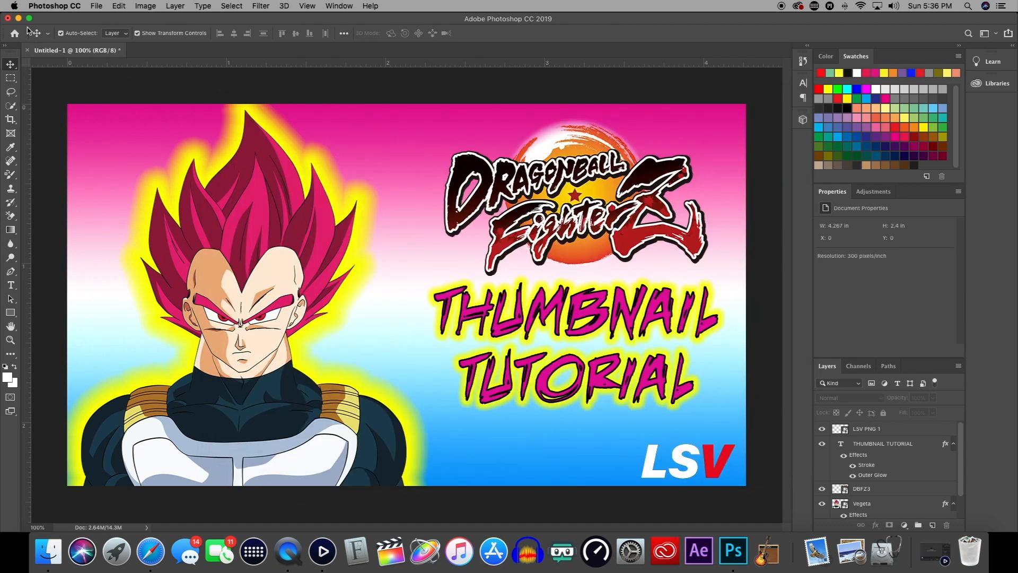
# Minimize Photoshop and the Finder window, inspect the exported Veg.jpg in Preview at two window sizes, and close it.
pyautogui.click(18, 18)
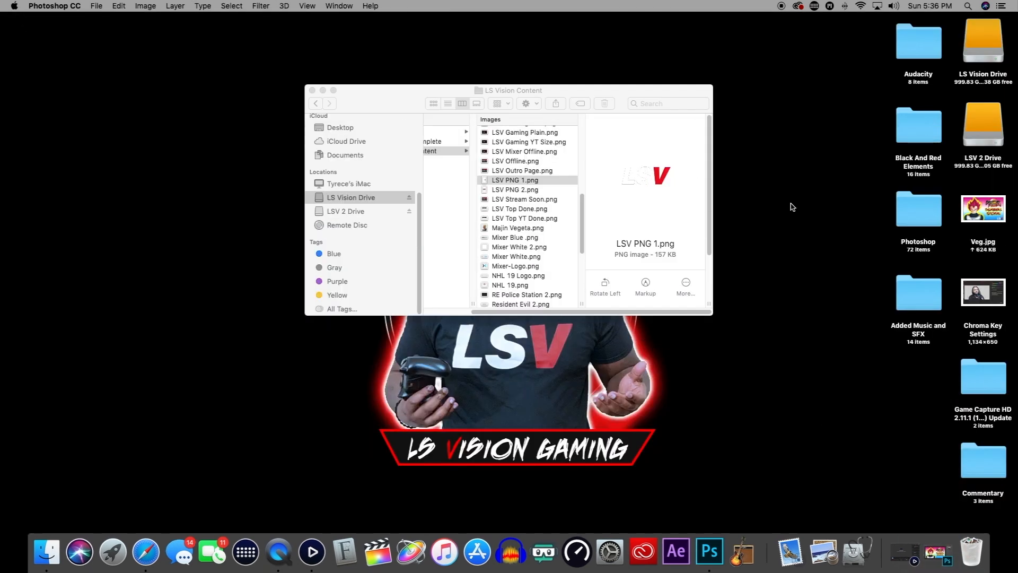
pyautogui.click(985, 215)
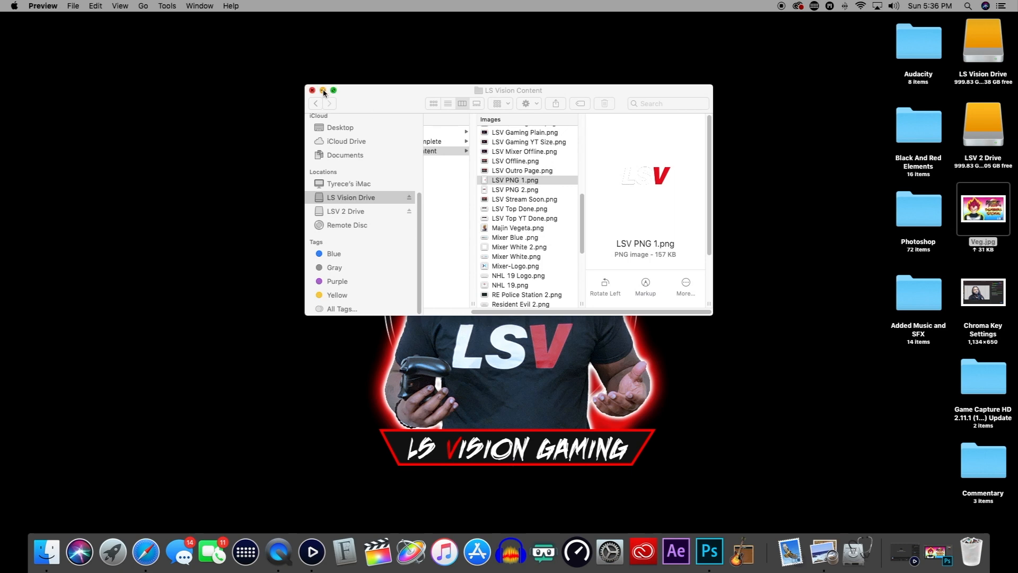
pyautogui.click(323, 91)
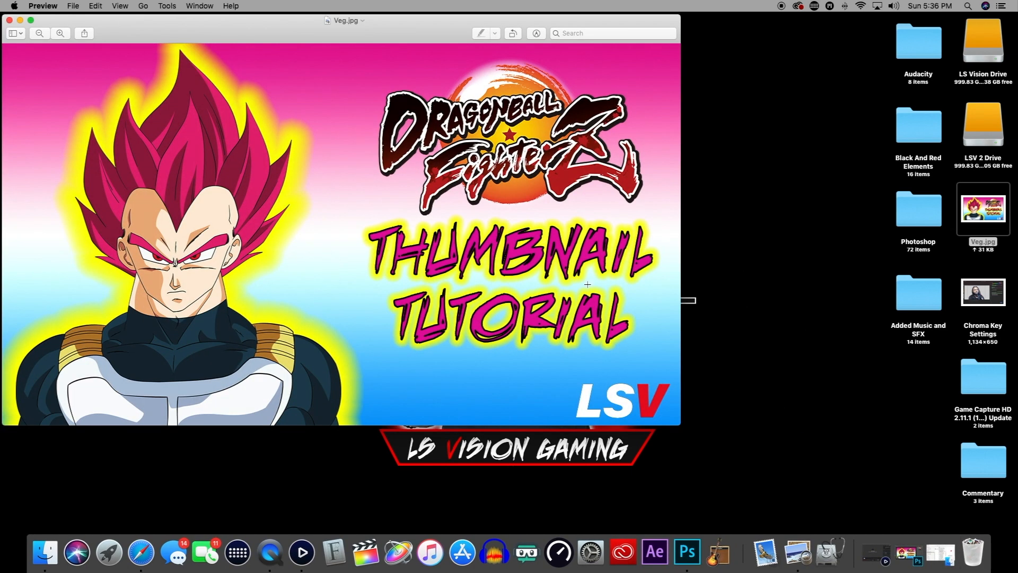
pyautogui.moveTo(294, 18); pyautogui.dragTo(466, 77)
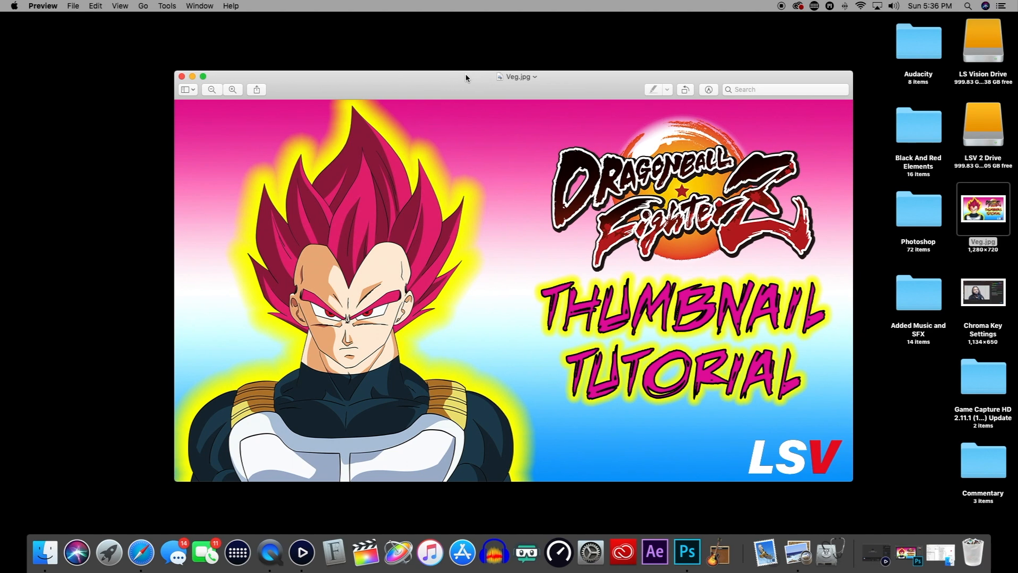
pyautogui.moveTo(852, 477); pyautogui.dragTo(775, 415)
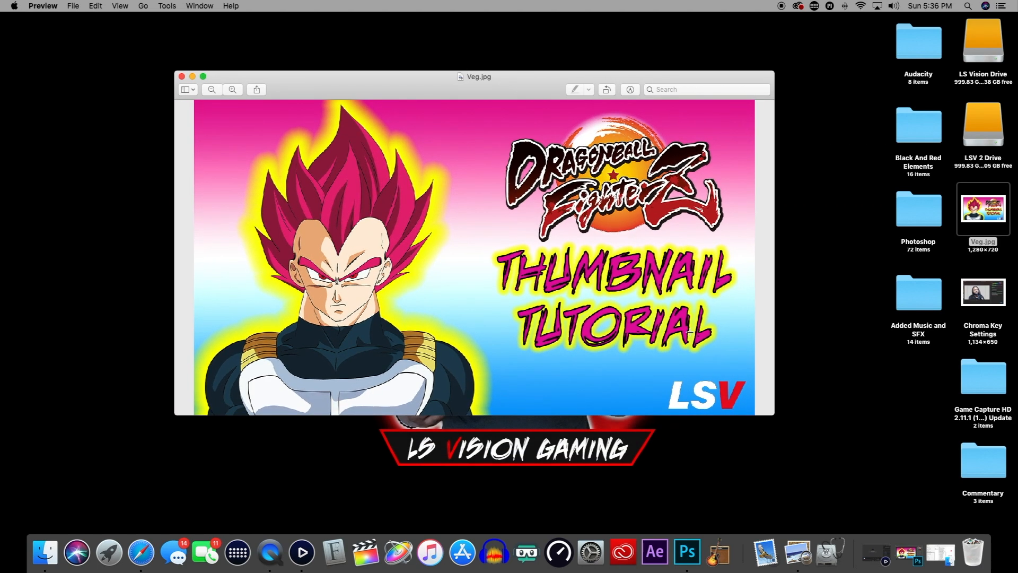
pyautogui.click(182, 77)
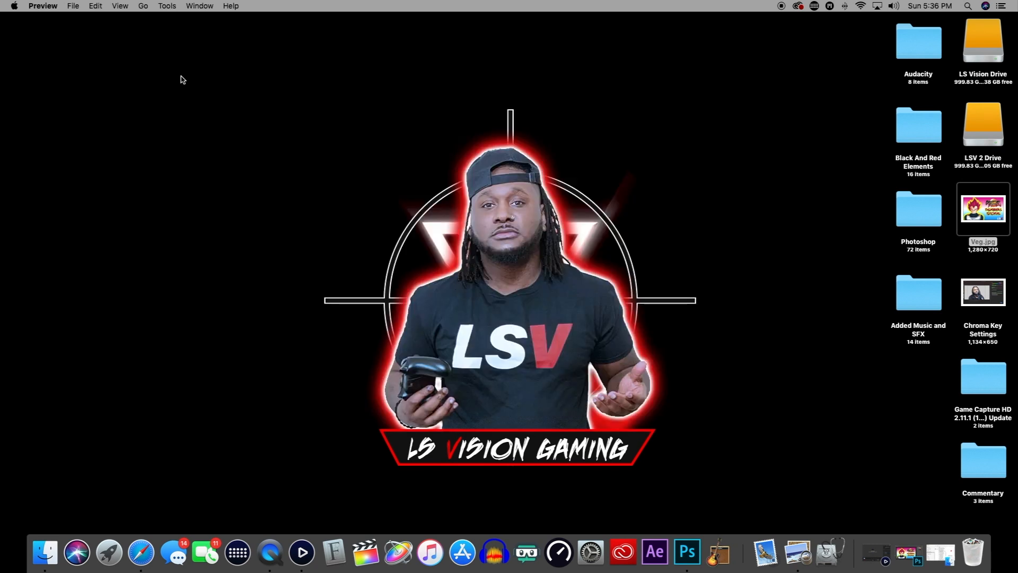
# Switch to Safari, open Canva from the favorites, and look through all existing designs.
pyautogui.click(136, 552)
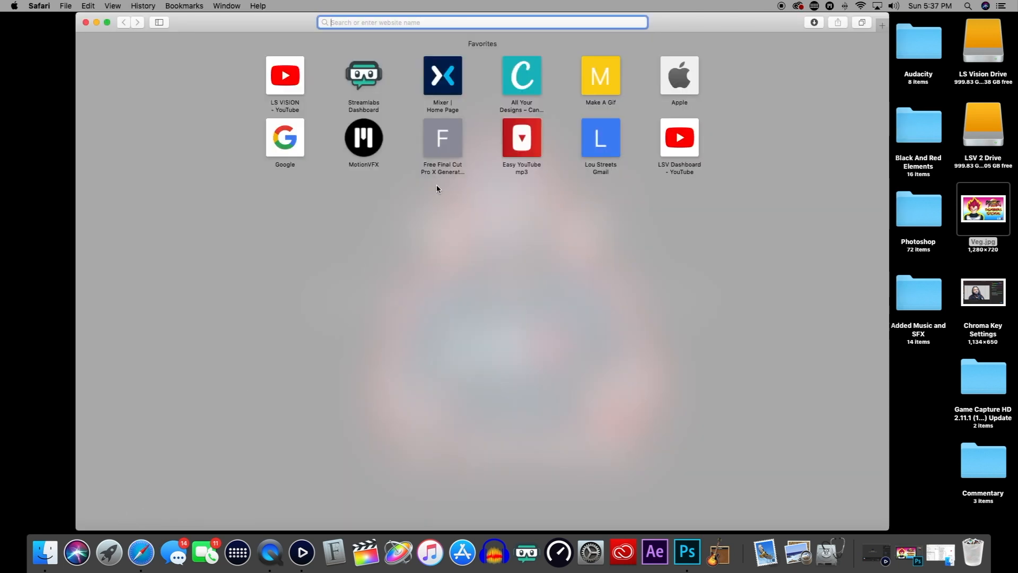
pyautogui.click(522, 76)
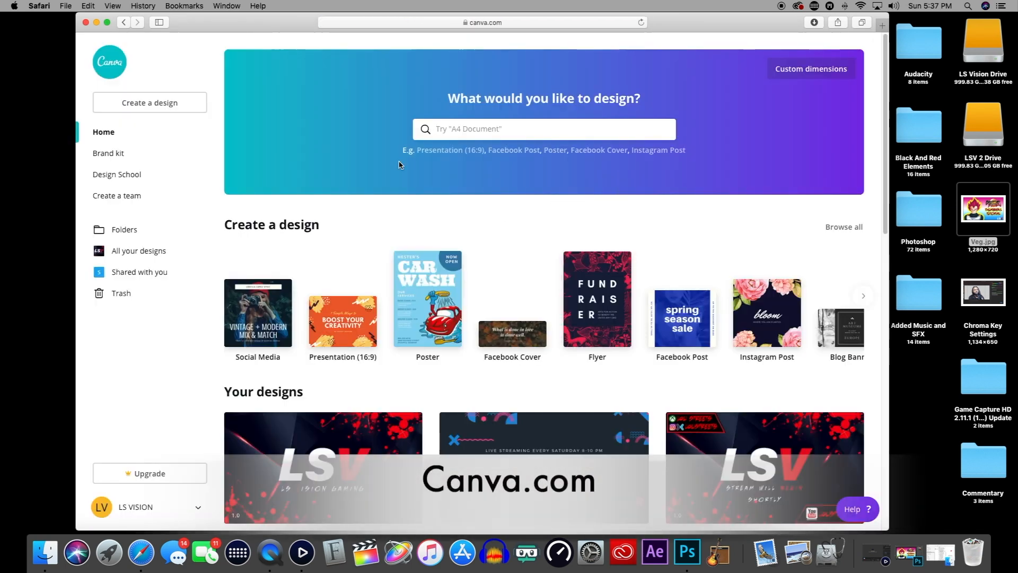
pyautogui.click(139, 254)
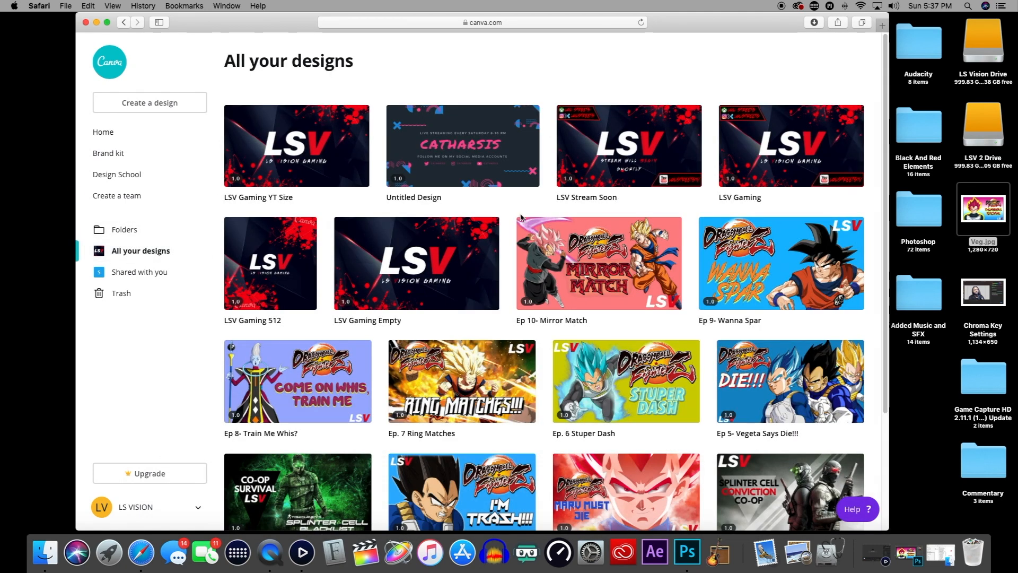
pyautogui.scroll(-3, 701, 292)
pyautogui.scroll(-2, 702, 292)
pyautogui.scroll(5, 701, 291)
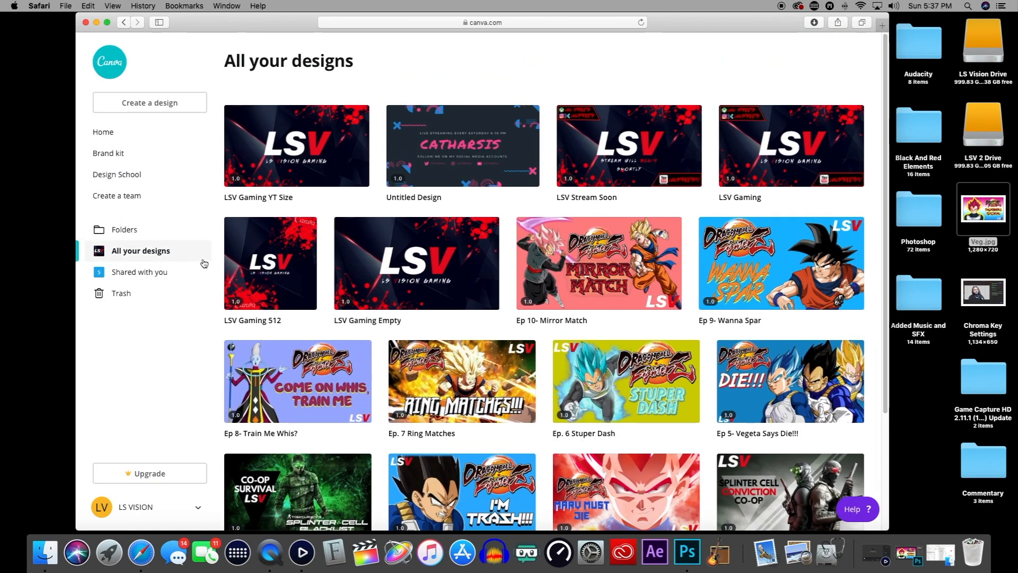
# Open Canva's design creation page and browse the available design types from print to ads.
pyautogui.click(196, 102)
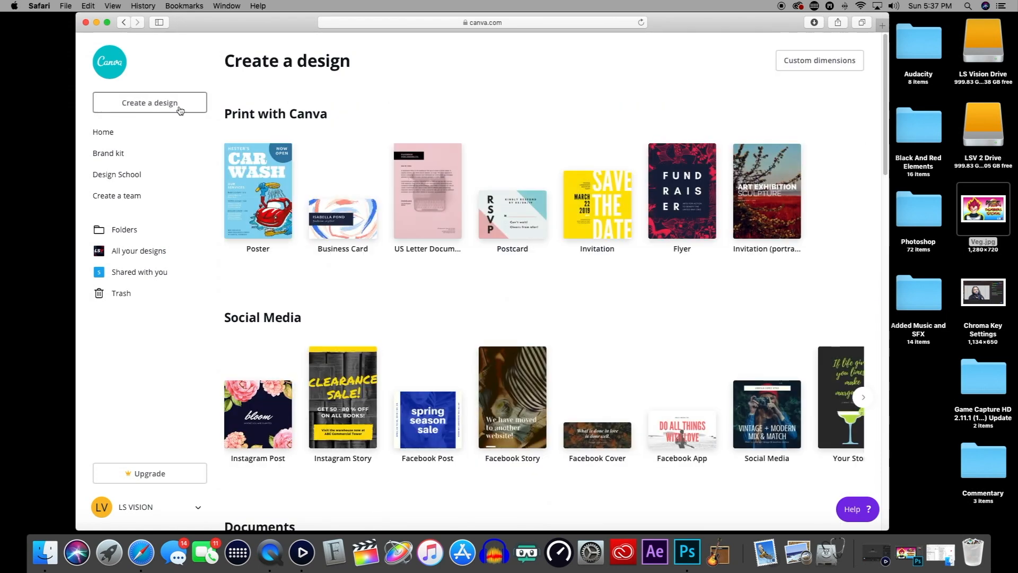
pyautogui.scroll(-1, 523, 290)
pyautogui.scroll(-15, 522, 290)
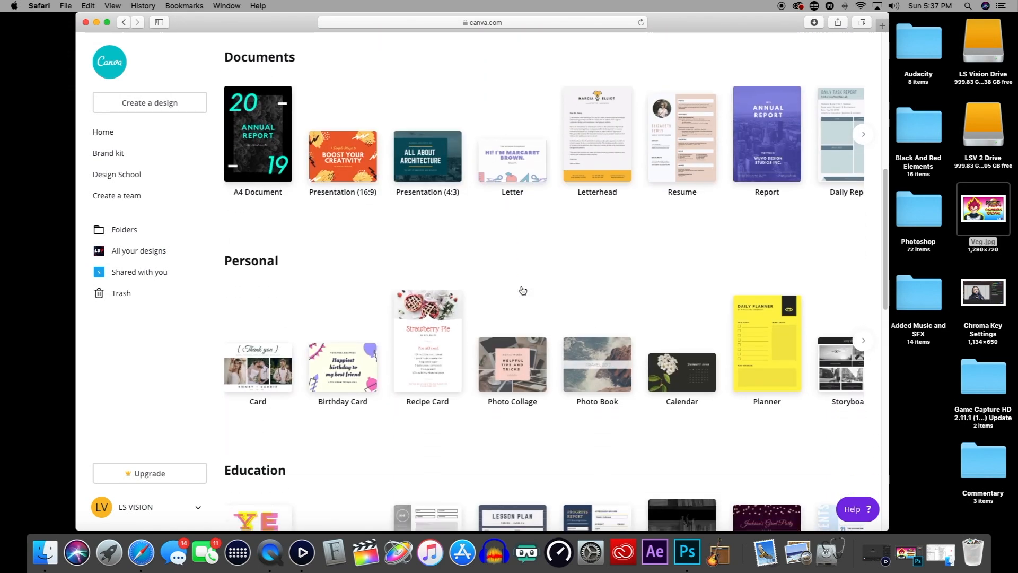
pyautogui.scroll(-10, 523, 289)
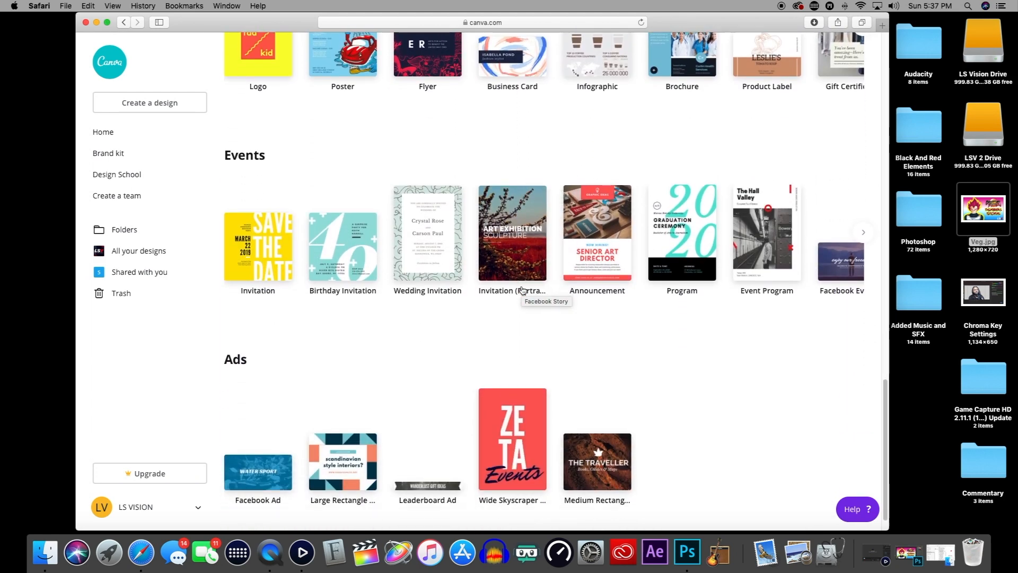
pyautogui.scroll(8, 523, 290)
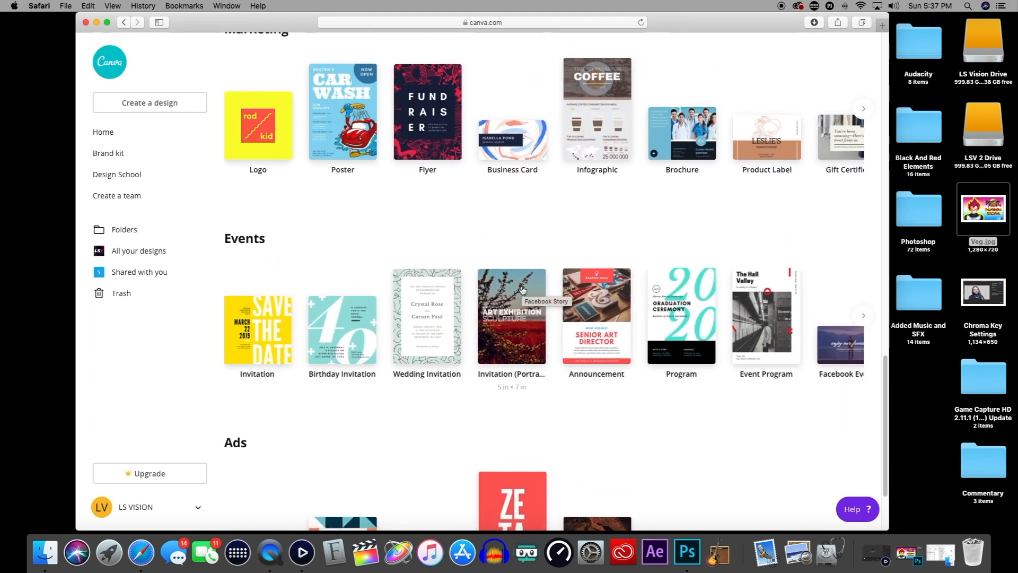
pyautogui.scroll(15, 523, 290)
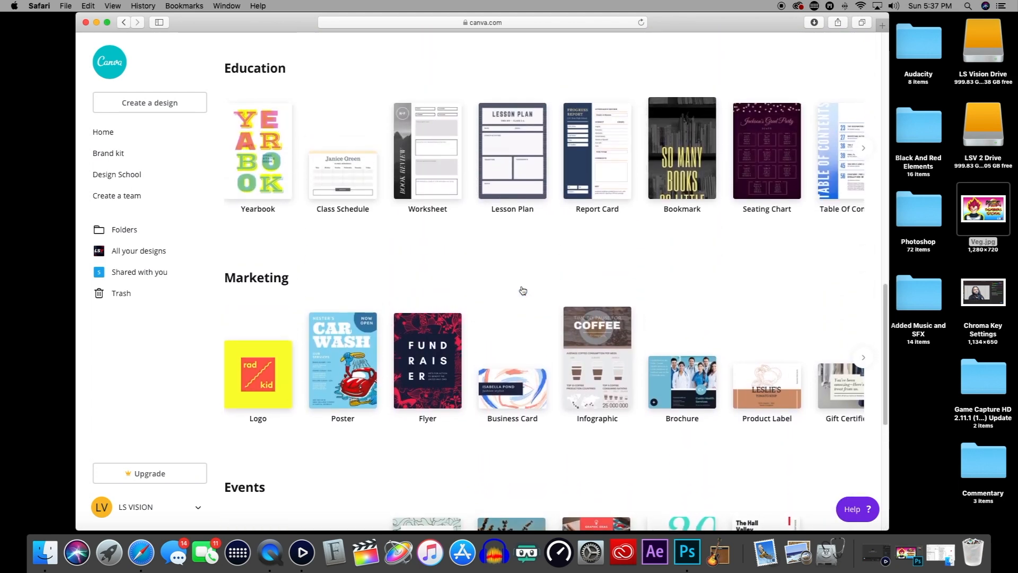
pyautogui.scroll(12, 523, 291)
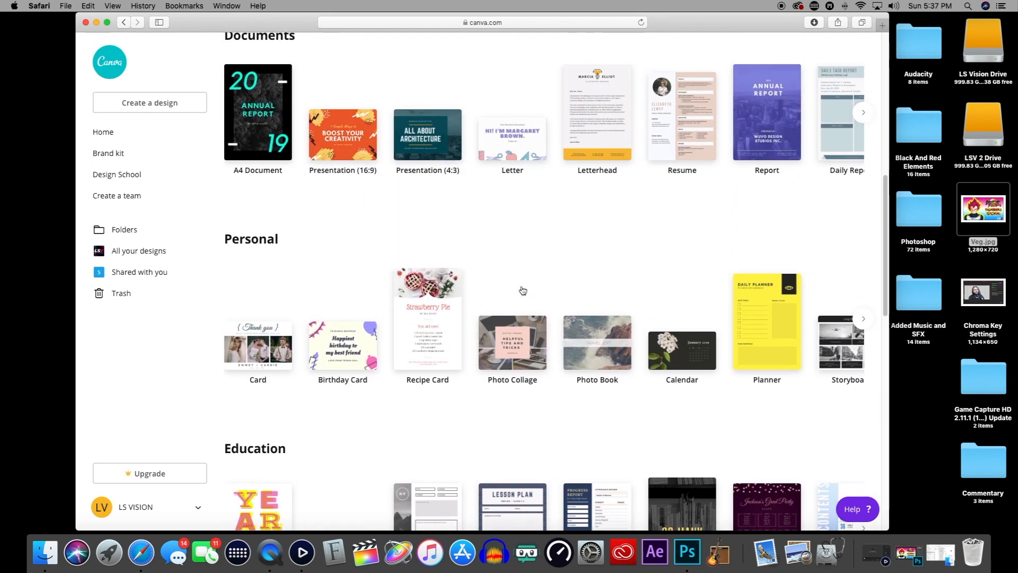
pyautogui.scroll(7, 522, 289)
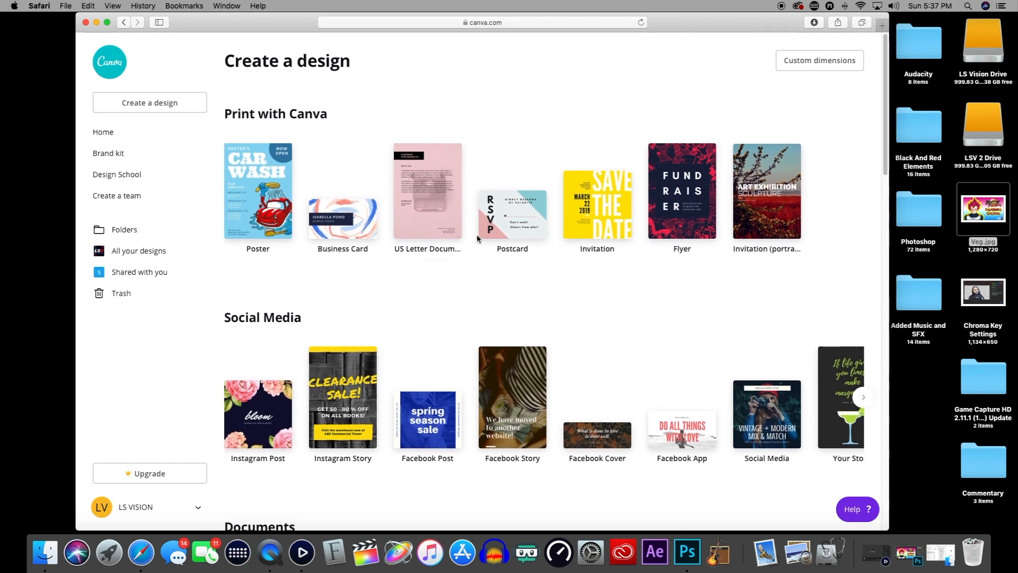
# Create a new Canva design with custom dimensions of 1280 × 720 px.
pyautogui.click(818, 73)
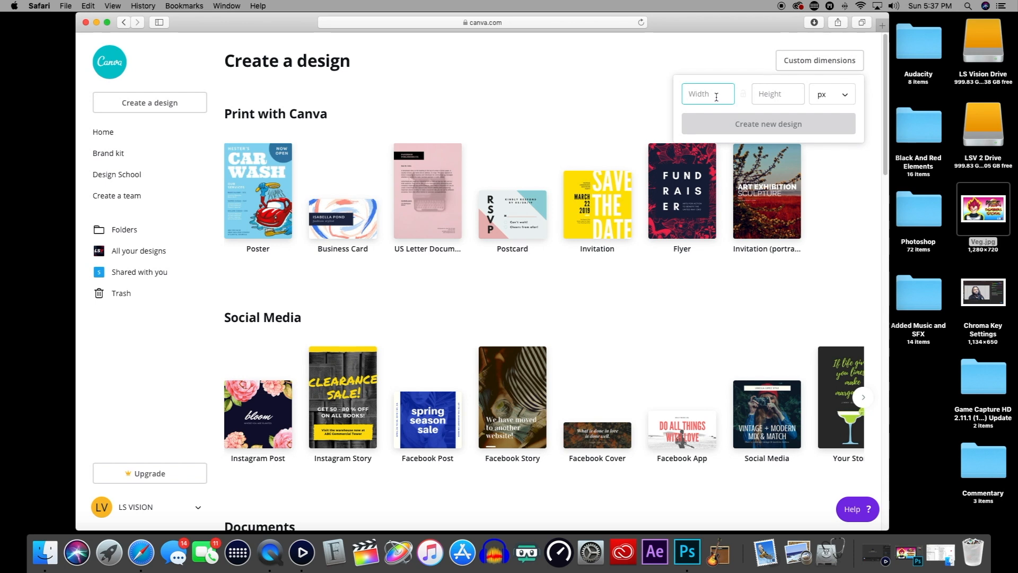
pyautogui.write('1280')
pyautogui.click(783, 94)
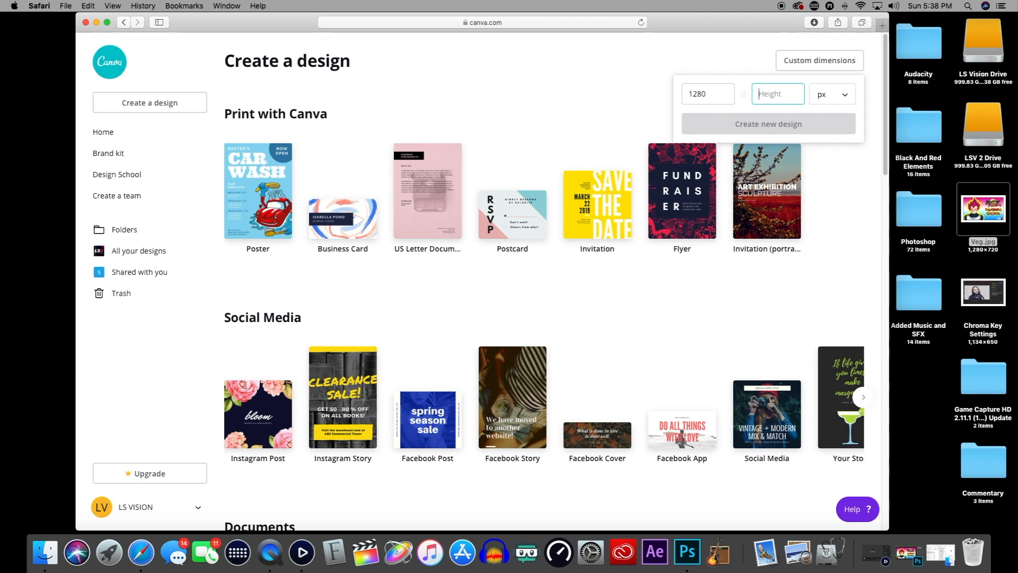
pyautogui.write('78')
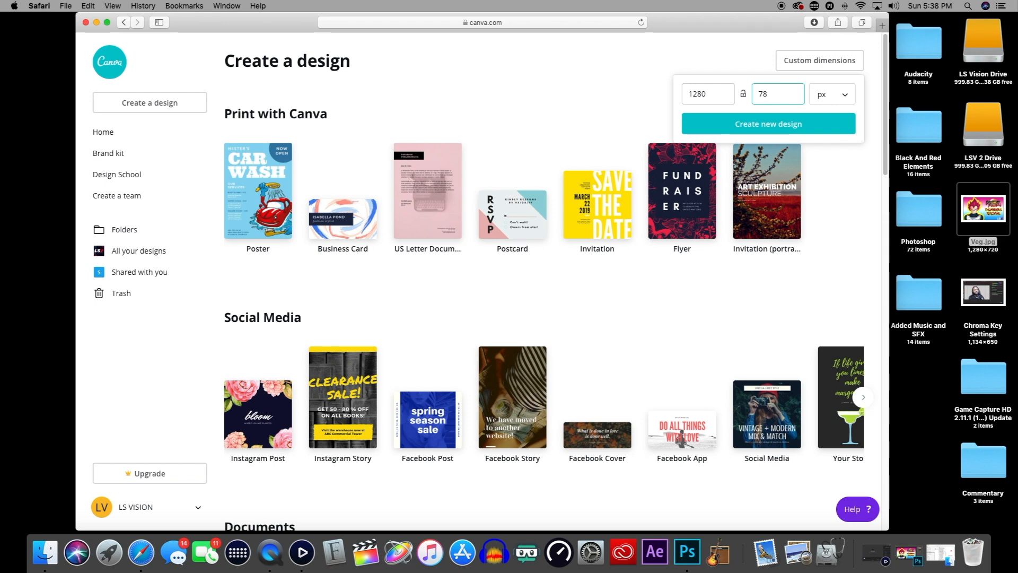
pyautogui.press('BackSpace')
pyautogui.write('2')
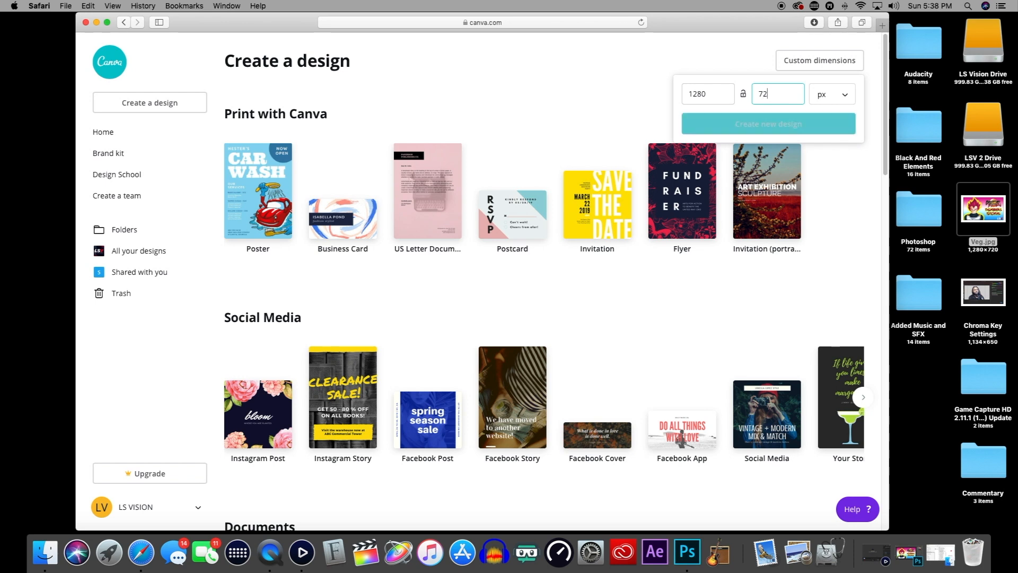
pyautogui.write('0')
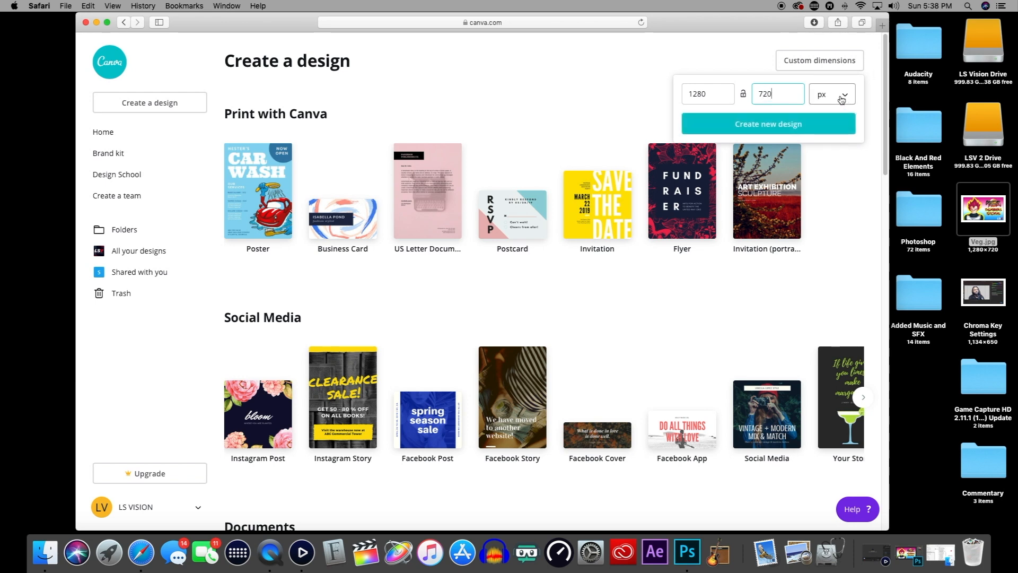
pyautogui.click(779, 128)
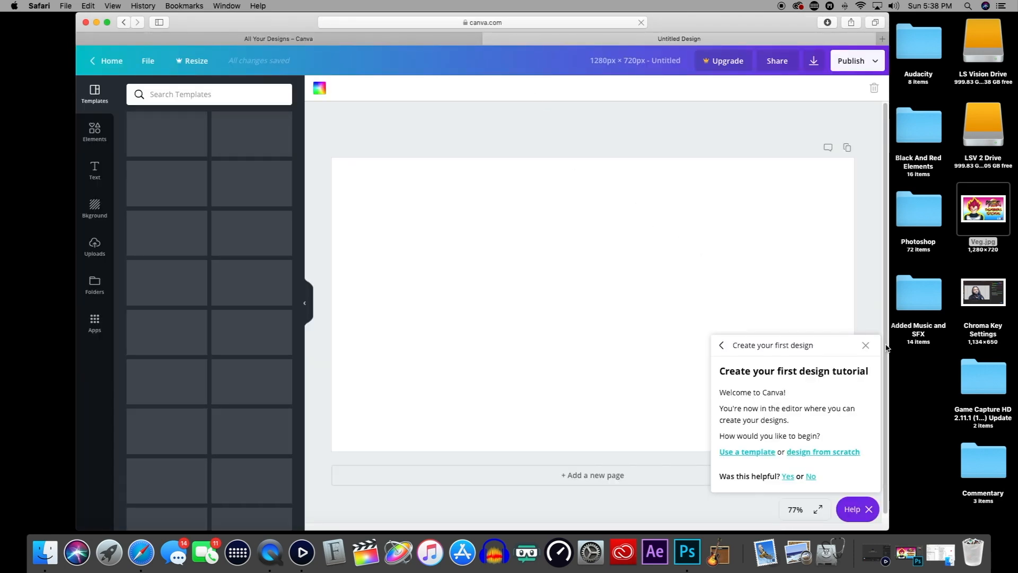
# Dismiss the first-design tutorial and show the uploaded images for the blank design.
pyautogui.click(865, 346)
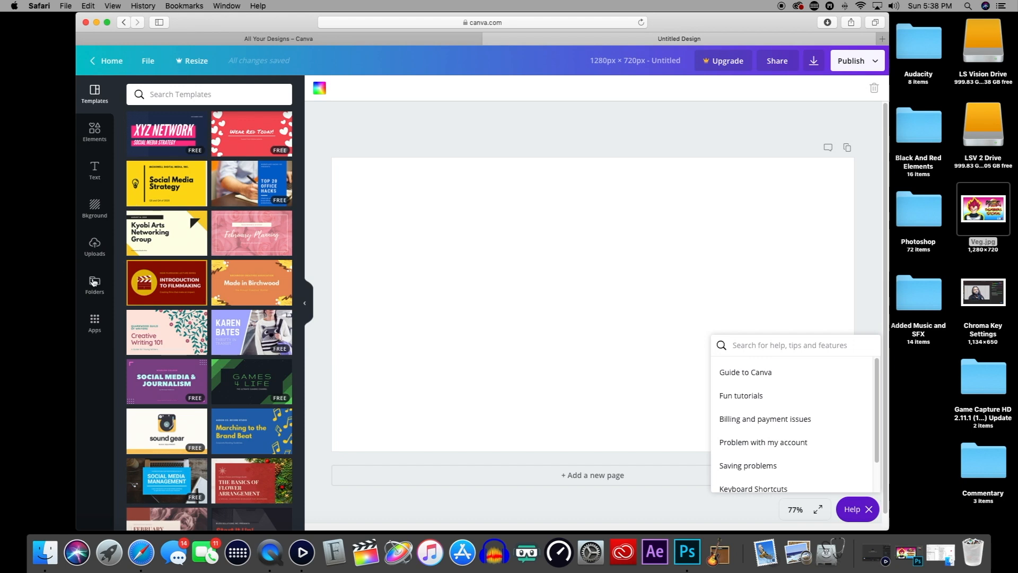
pyautogui.click(95, 246)
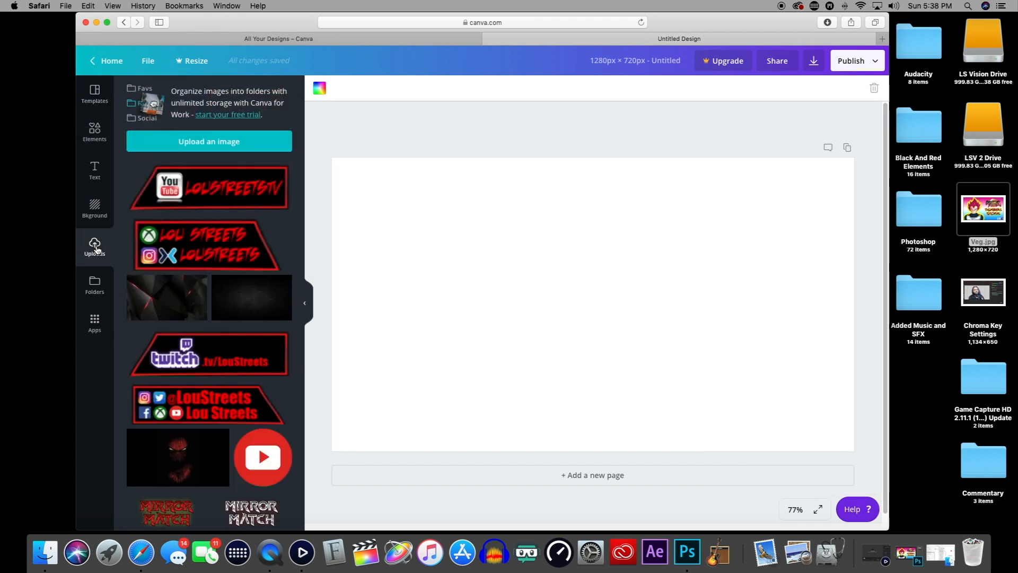
# Look through the uploaded images and apply the free blue gradient background to the blank design.
pyautogui.scroll(-5, 228, 313)
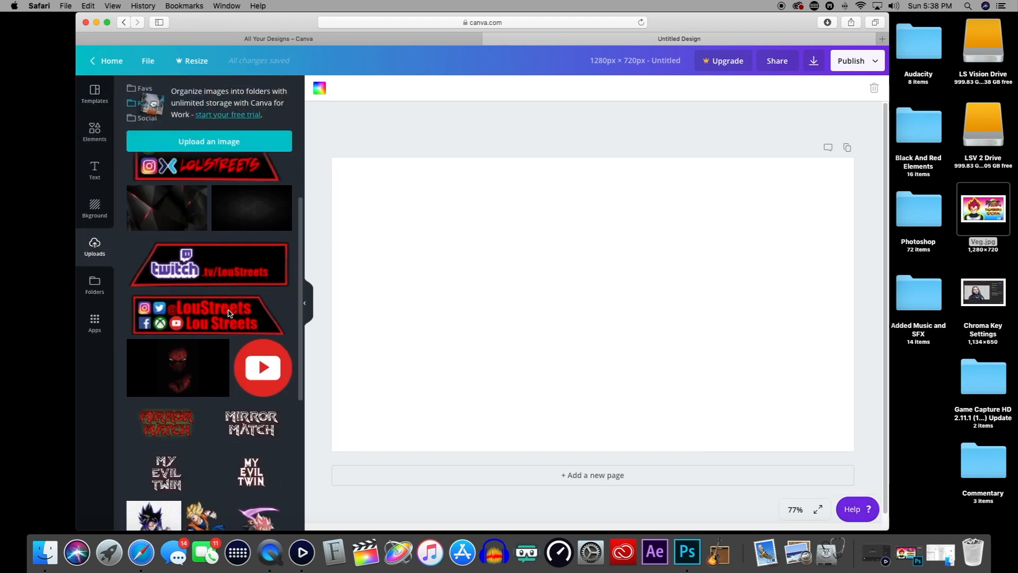
pyautogui.scroll(-8, 228, 313)
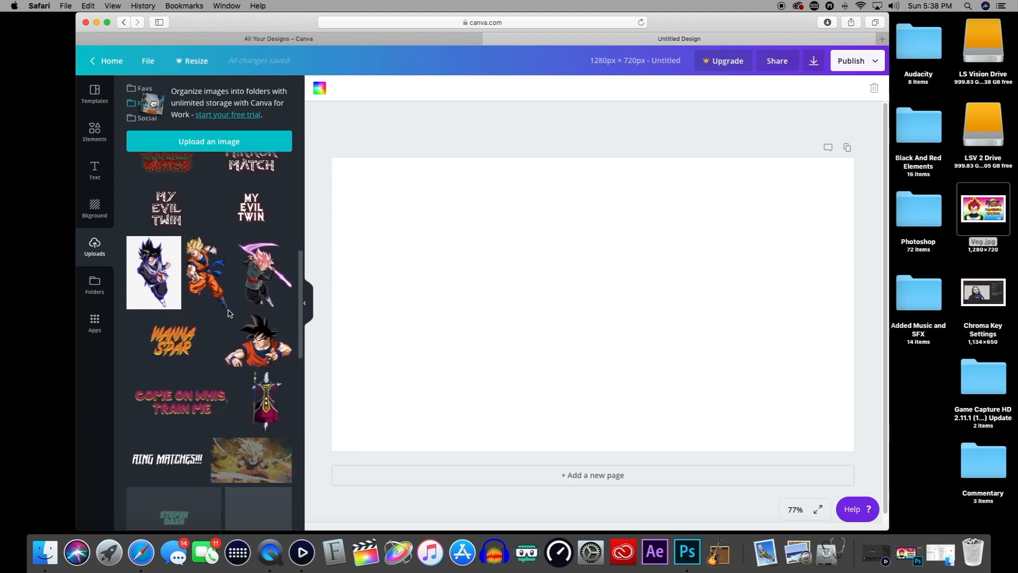
pyautogui.scroll(2, 271, 313)
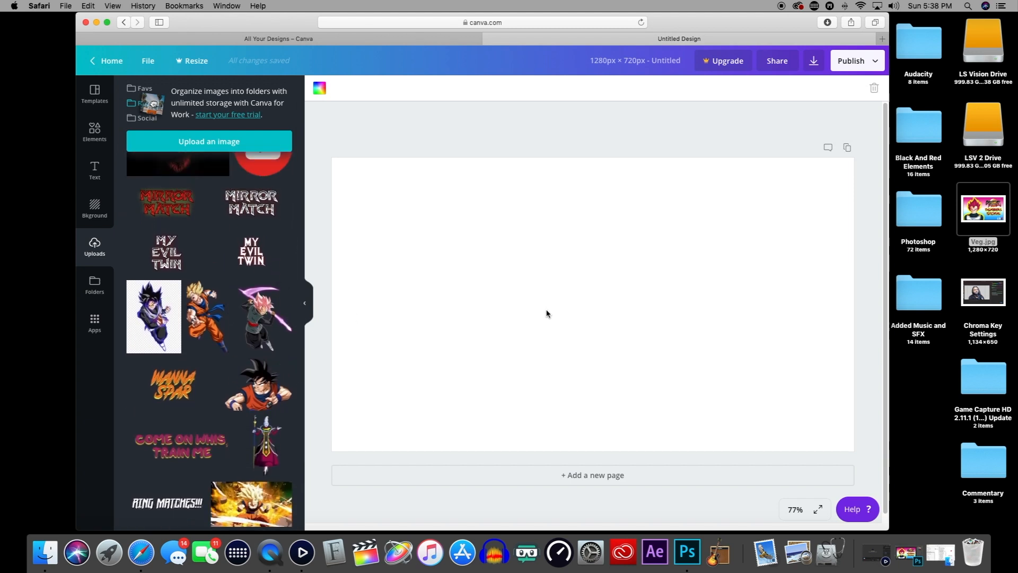
pyautogui.click(99, 210)
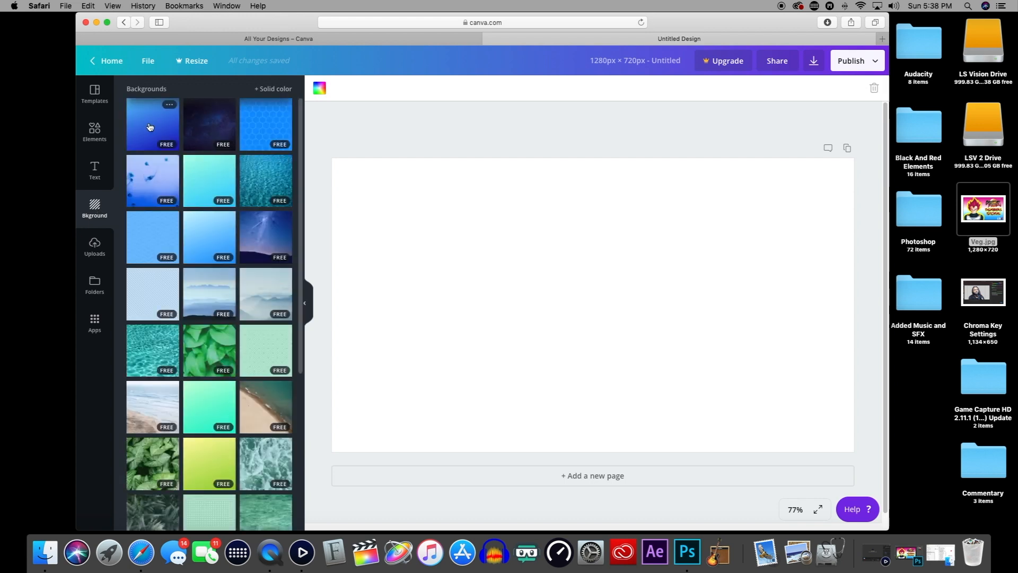
pyautogui.click(150, 124)
pyautogui.moveTo(480, 238); pyautogui.dragTo(577, 273)
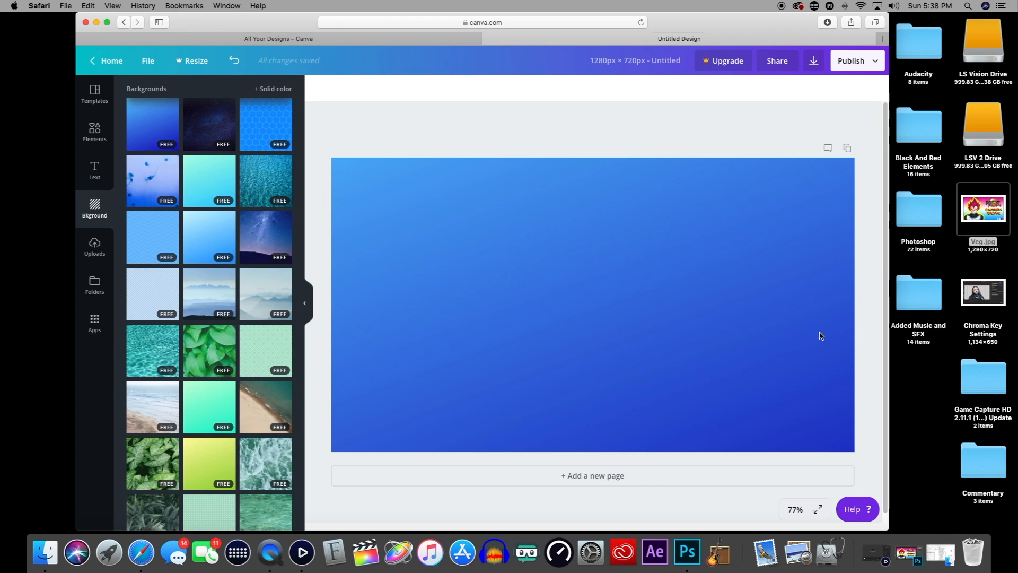
# Try out a white-bordered square element enlarged over the background with a light blue fill, and delete it.
pyautogui.click(95, 132)
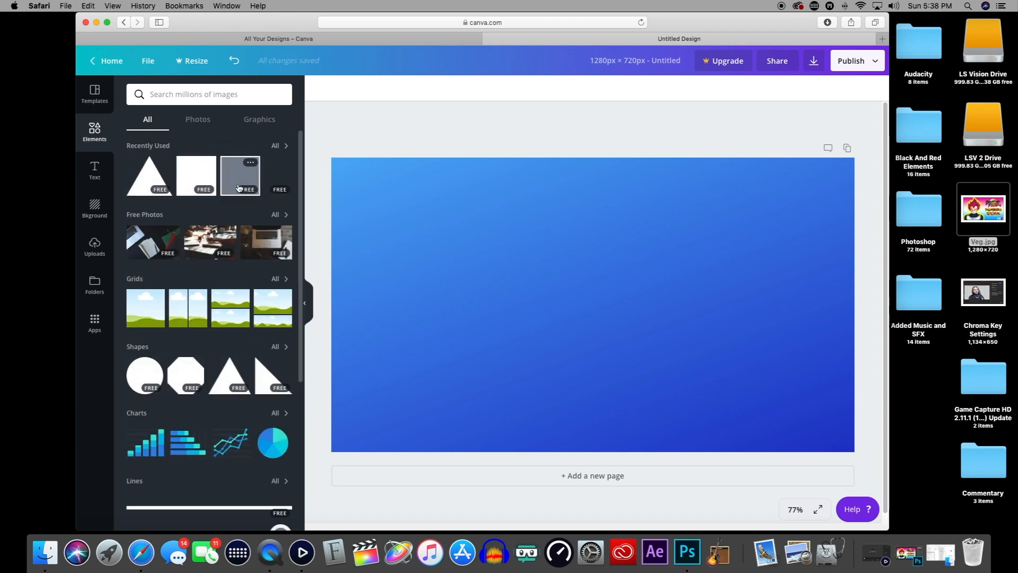
pyautogui.click(240, 178)
pyautogui.moveTo(475, 188); pyautogui.dragTo(393, 138)
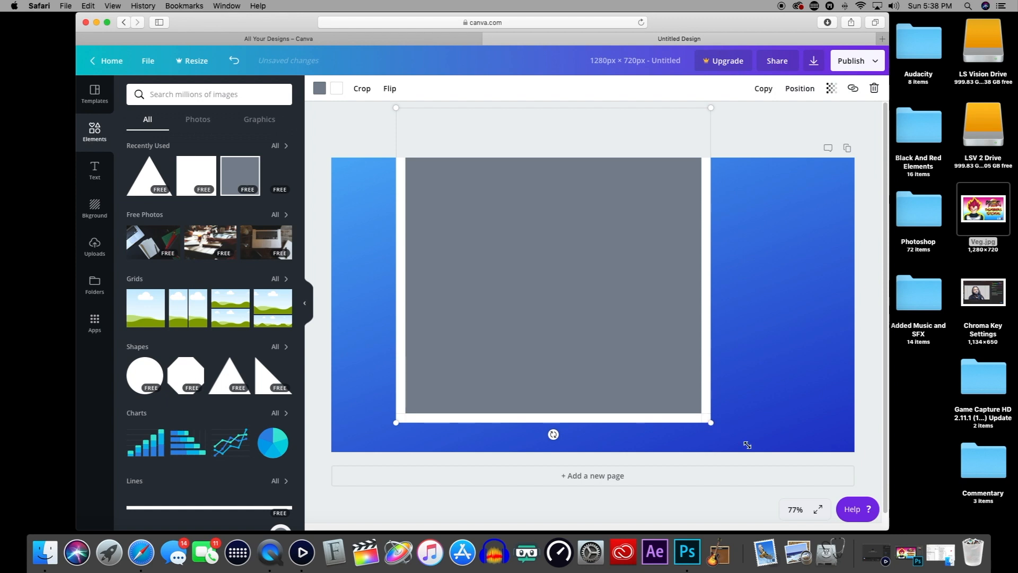
pyautogui.moveTo(747, 444); pyautogui.dragTo(790, 502)
pyautogui.click(320, 88)
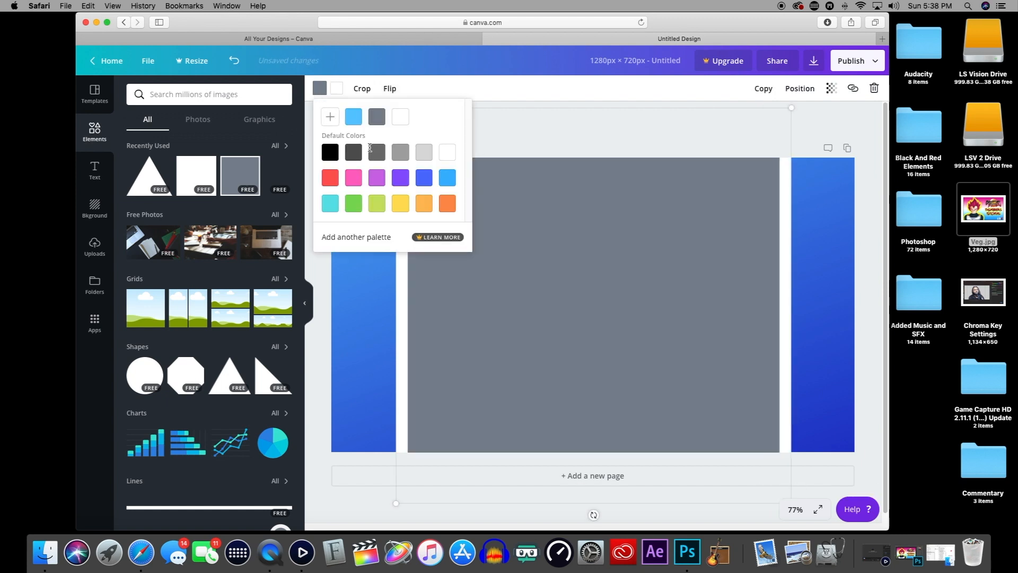
pyautogui.click(401, 177)
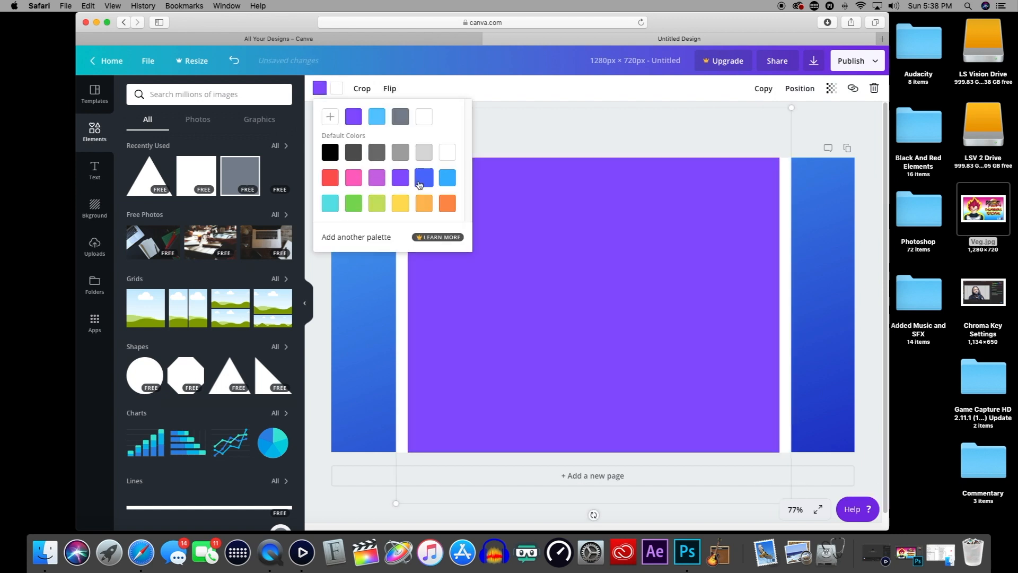
pyautogui.click(447, 178)
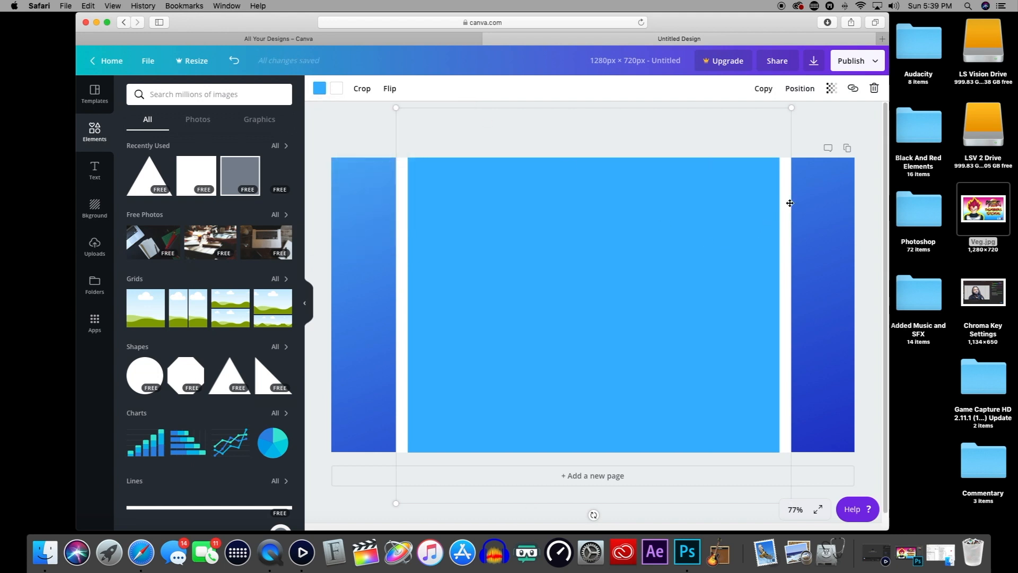
pyautogui.press('Delete')
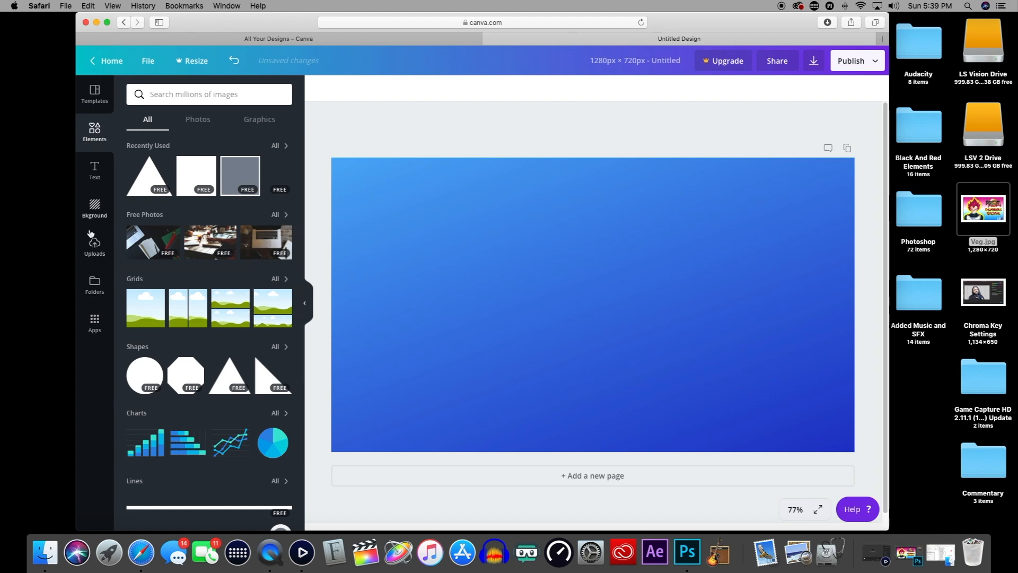
# Add the uploaded Super Saiyan Goku image to the design, enlarging it and placing it along the right side.
pyautogui.click(94, 252)
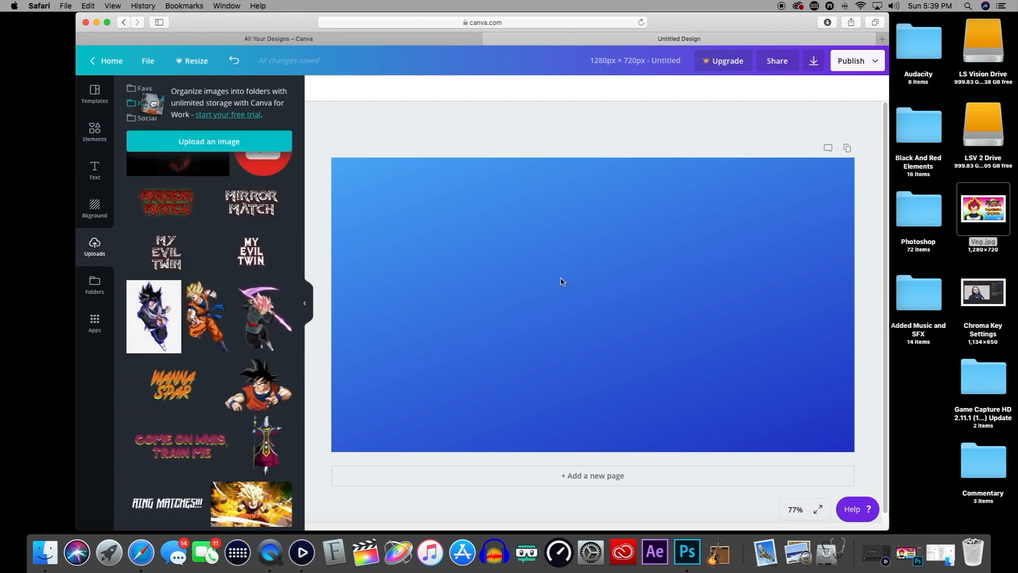
pyautogui.click(213, 318)
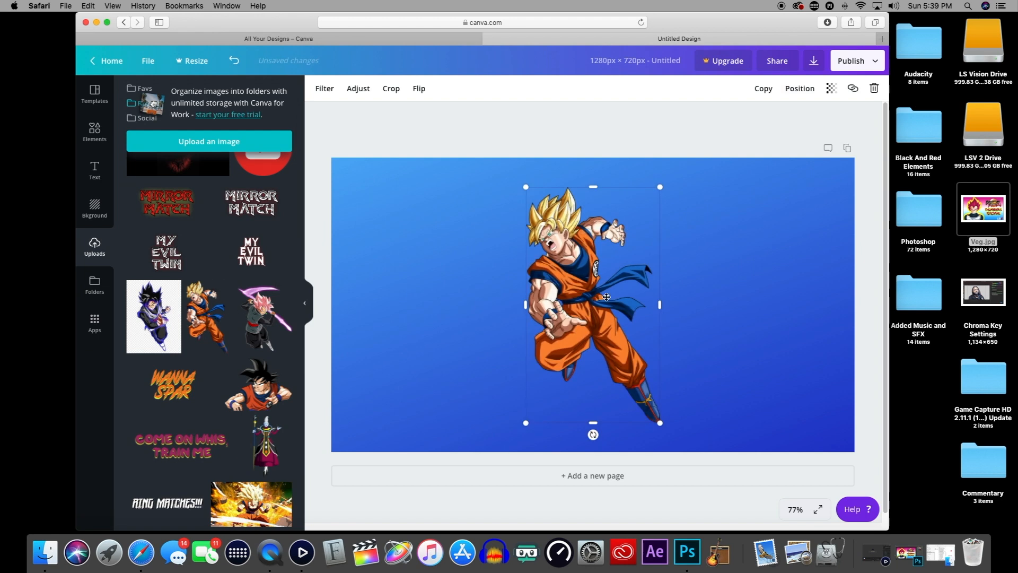
pyautogui.moveTo(576, 288); pyautogui.dragTo(658, 274)
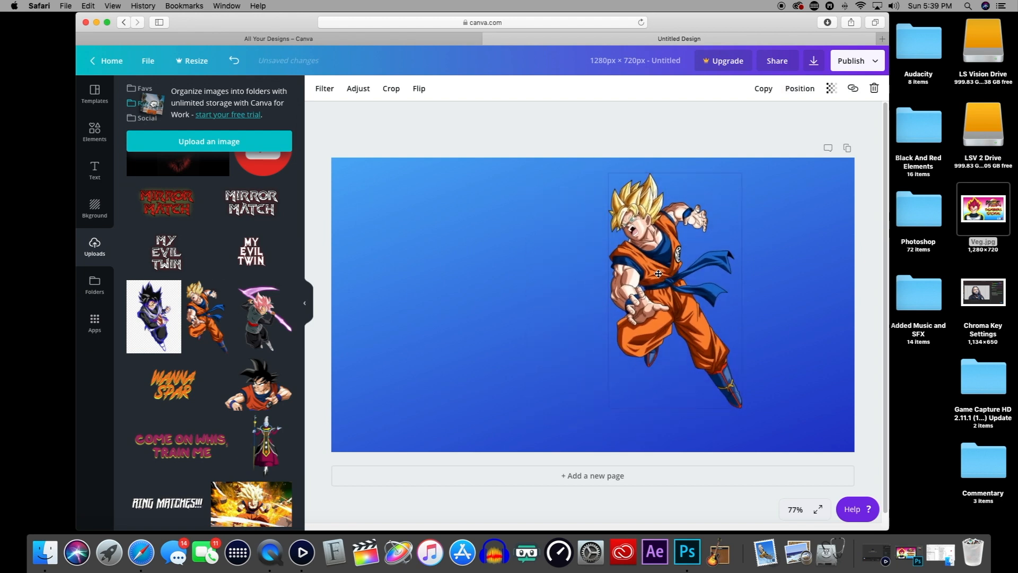
pyautogui.moveTo(743, 409); pyautogui.dragTo(789, 443)
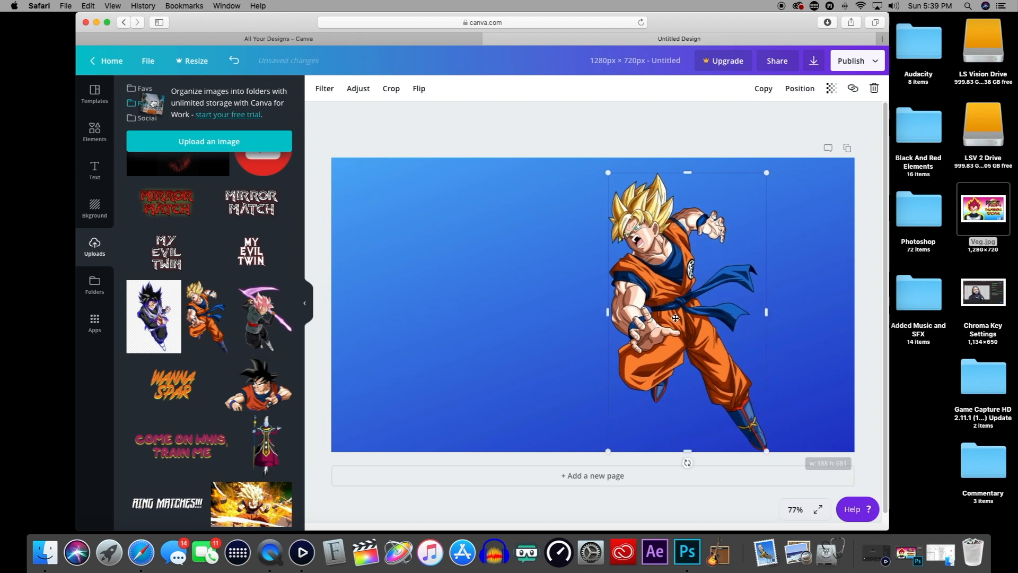
pyautogui.moveTo(669, 307); pyautogui.dragTo(749, 297)
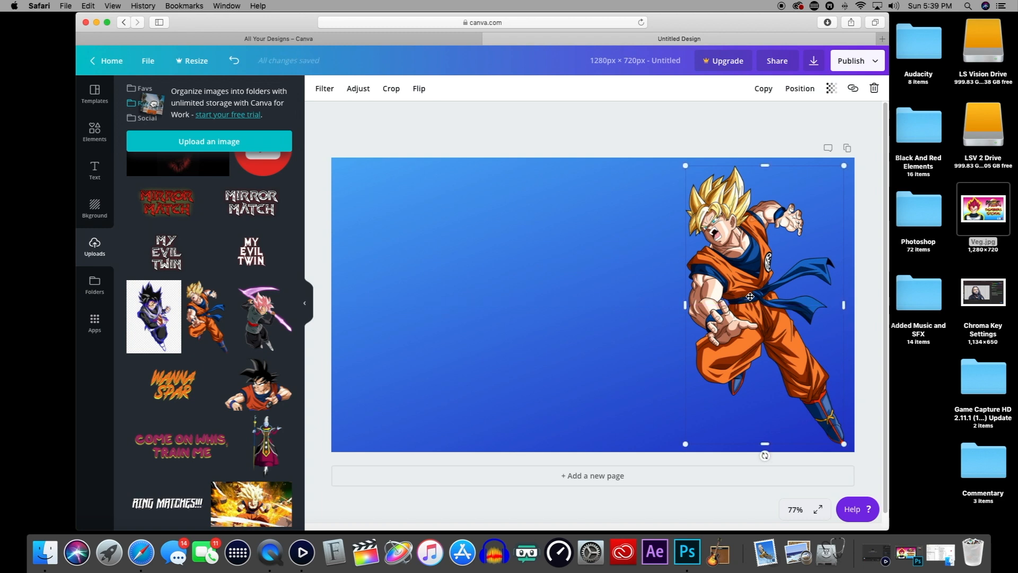
# Fine-tune the Goku image's size and position so it fits nearly the full height at the design's right edge.
pyautogui.click(619, 121)
pyautogui.click(738, 239)
pyautogui.moveTo(687, 164); pyautogui.dragTo(663, 149)
pyautogui.moveTo(720, 217); pyautogui.dragTo(724, 232)
pyautogui.moveTo(679, 165); pyautogui.dragTo(692, 181)
pyautogui.moveTo(736, 234); pyautogui.dragTo(734, 220)
pyautogui.click(593, 136)
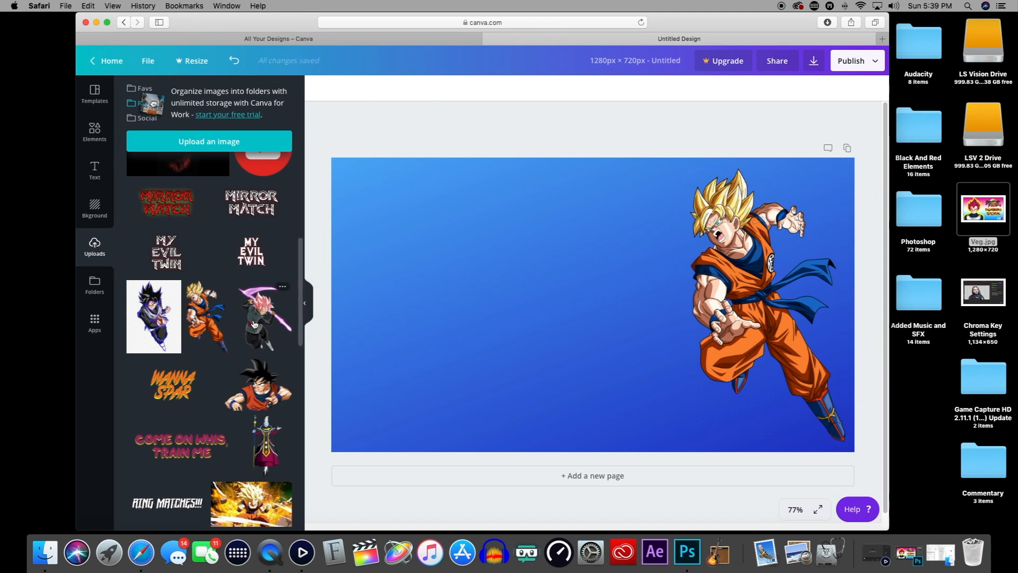
# Add the uploaded Super Saiyan Vegeta image, enlarged to nearly full height, on the left side of the design.
pyautogui.scroll(-3, 234, 321)
pyautogui.scroll(-2, 234, 321)
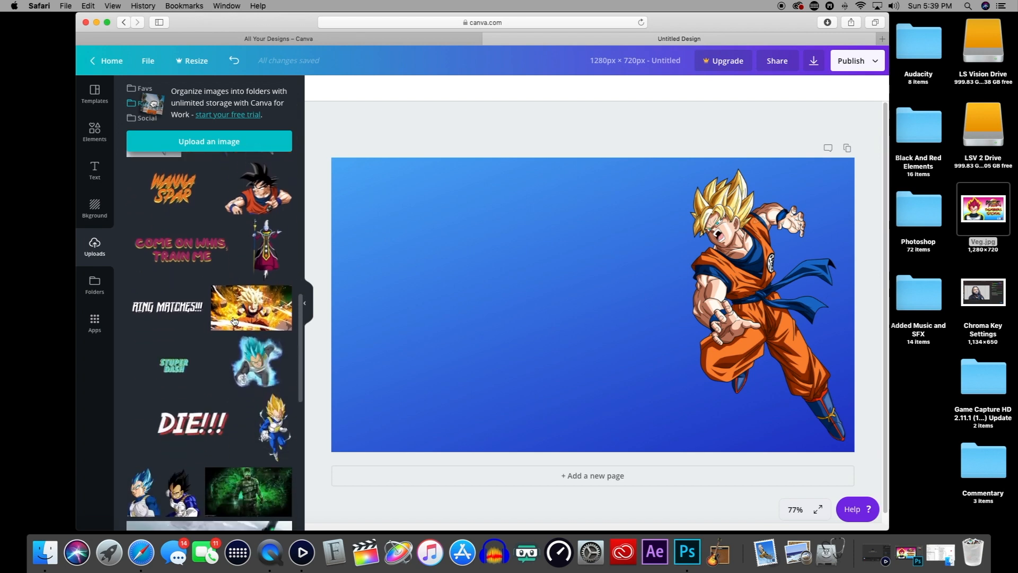
pyautogui.moveTo(274, 422); pyautogui.dragTo(382, 234)
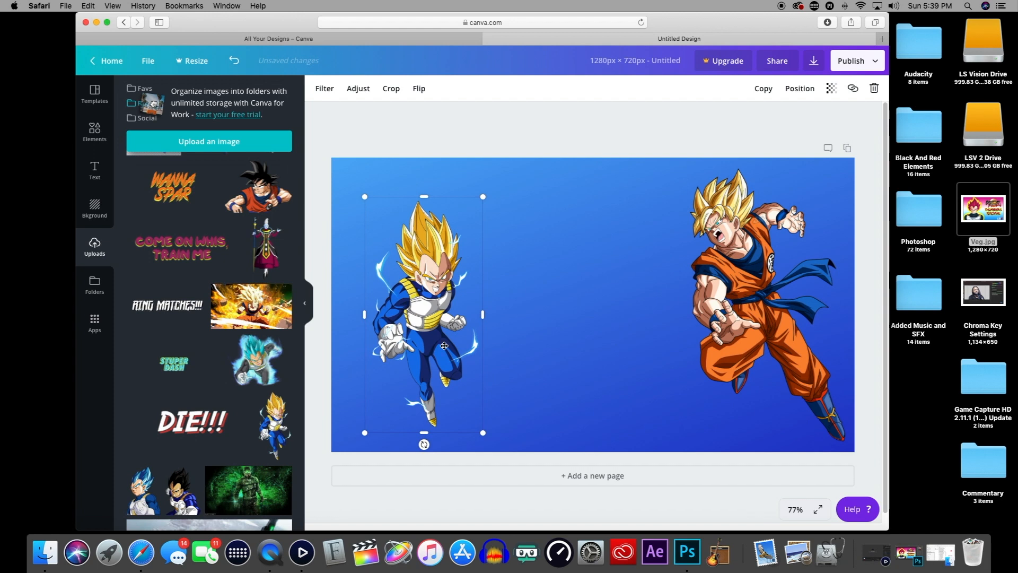
pyautogui.moveTo(481, 199); pyautogui.dragTo(500, 164)
pyautogui.moveTo(447, 241); pyautogui.dragTo(422, 243)
pyautogui.moveTo(480, 164); pyautogui.dragTo(483, 157)
pyautogui.moveTo(418, 242); pyautogui.dragTo(415, 248)
pyautogui.click(411, 124)
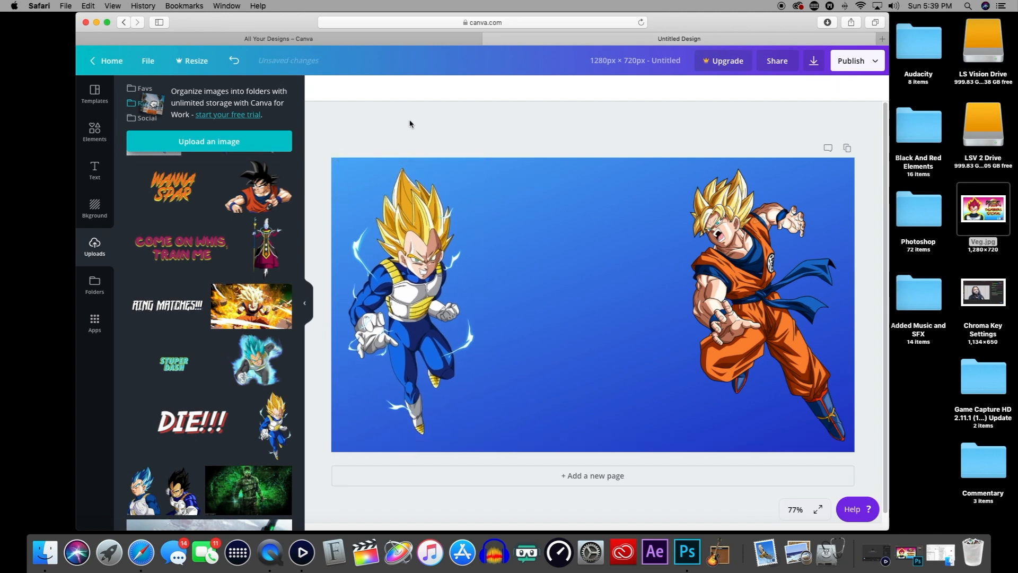
# Add the uploaded Dragon Ball FighterZ logo and size it to fit between the two characters near the design's top.
pyautogui.scroll(-6, 189, 301)
pyautogui.scroll(-15, 189, 301)
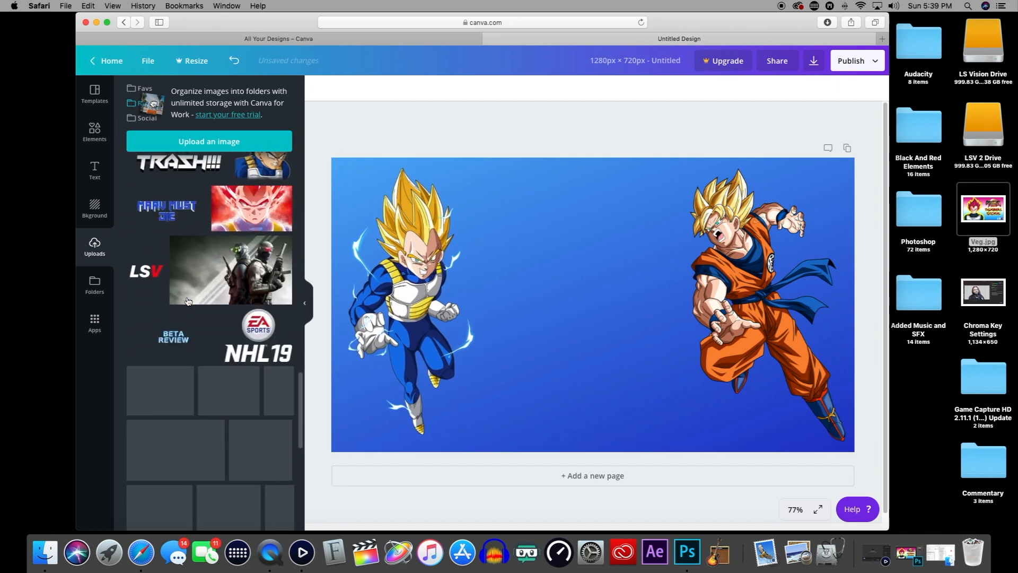
pyautogui.scroll(-8, 188, 302)
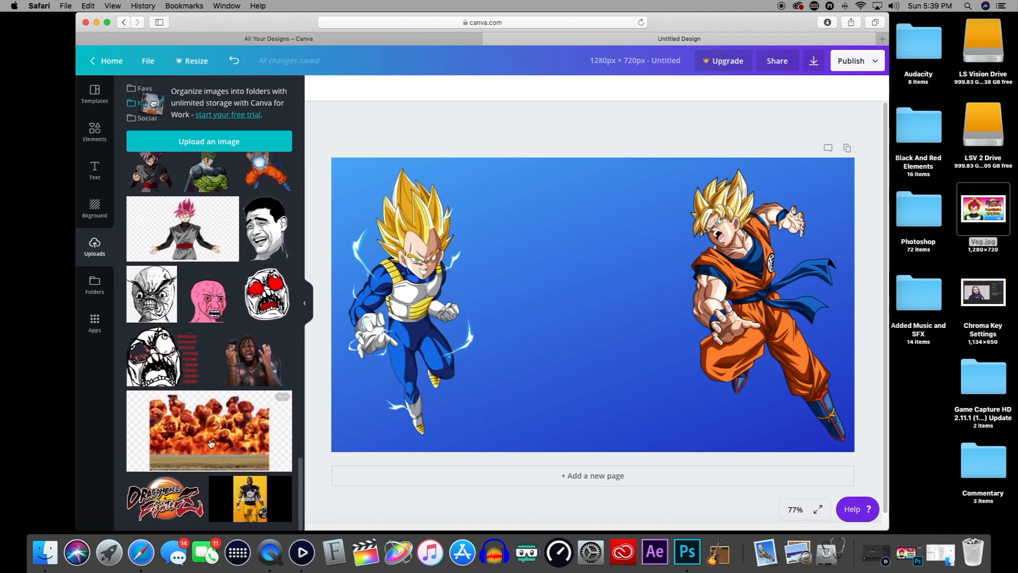
pyautogui.moveTo(165, 510); pyautogui.dragTo(830, 380)
pyautogui.moveTo(869, 428); pyautogui.dragTo(690, 339)
pyautogui.moveTo(580, 253); pyautogui.dragTo(574, 235)
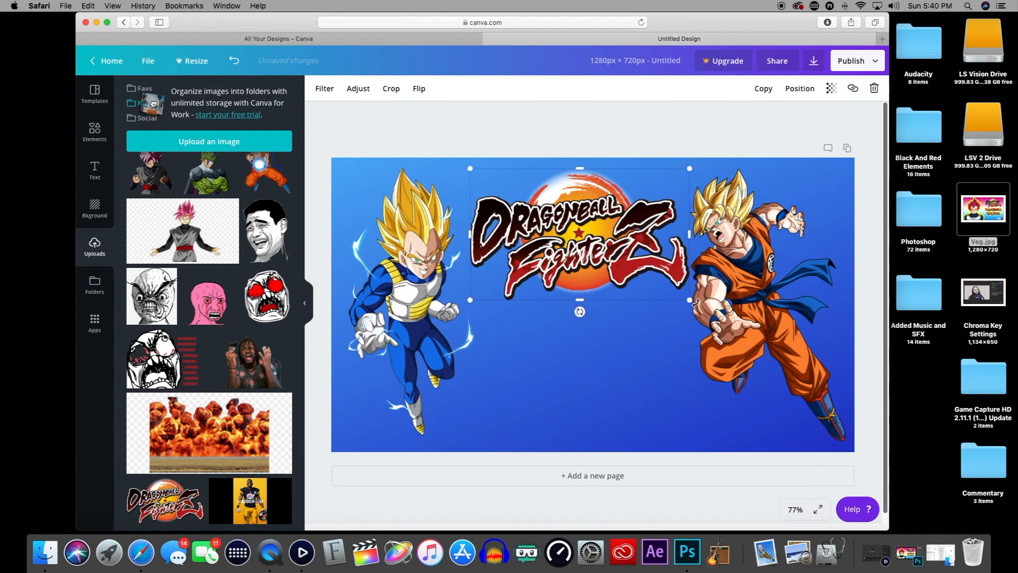
pyautogui.moveTo(688, 302); pyautogui.dragTo(681, 295)
pyautogui.moveTo(564, 235); pyautogui.dragTo(568, 238)
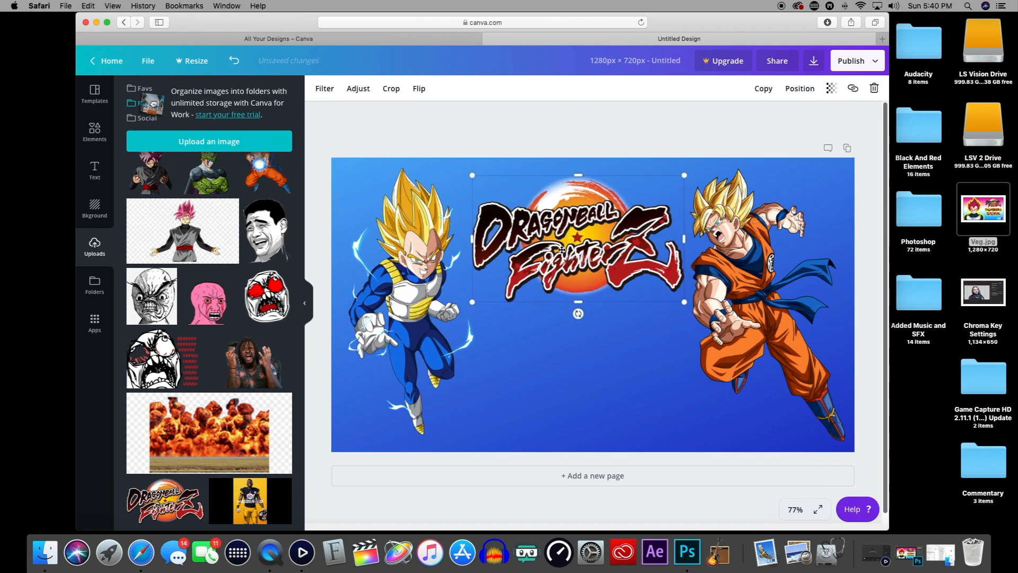
pyautogui.click(545, 135)
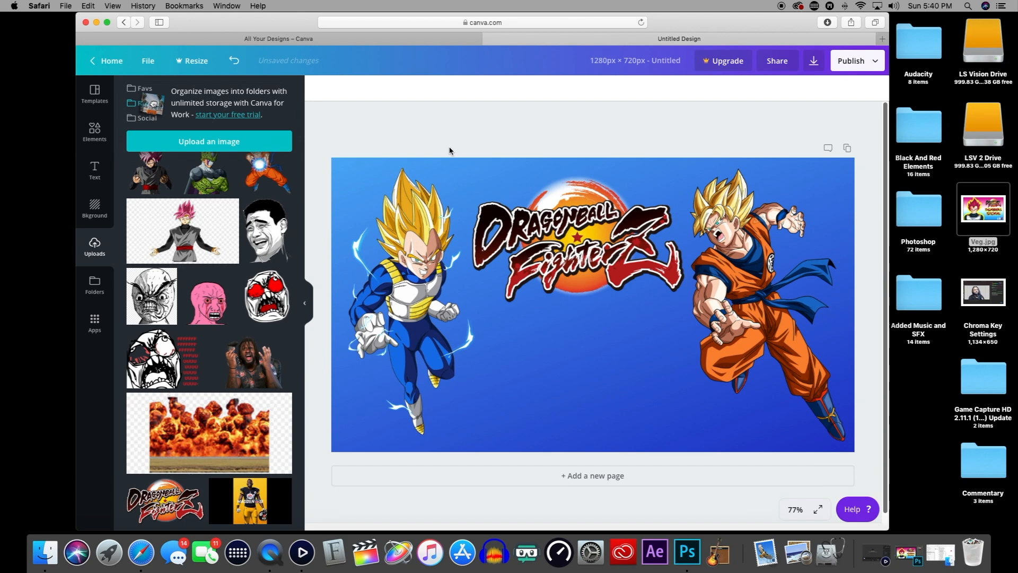
# Add the "DAZZLE eau de parfum" text template, shrink it and place it below the logo.
pyautogui.click(95, 170)
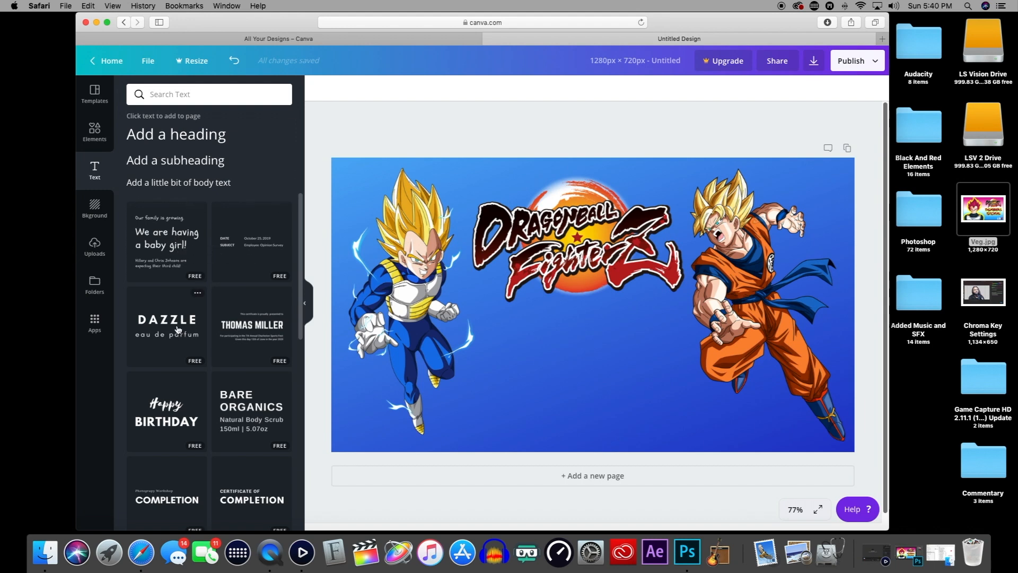
pyautogui.moveTo(167, 323); pyautogui.dragTo(442, 305)
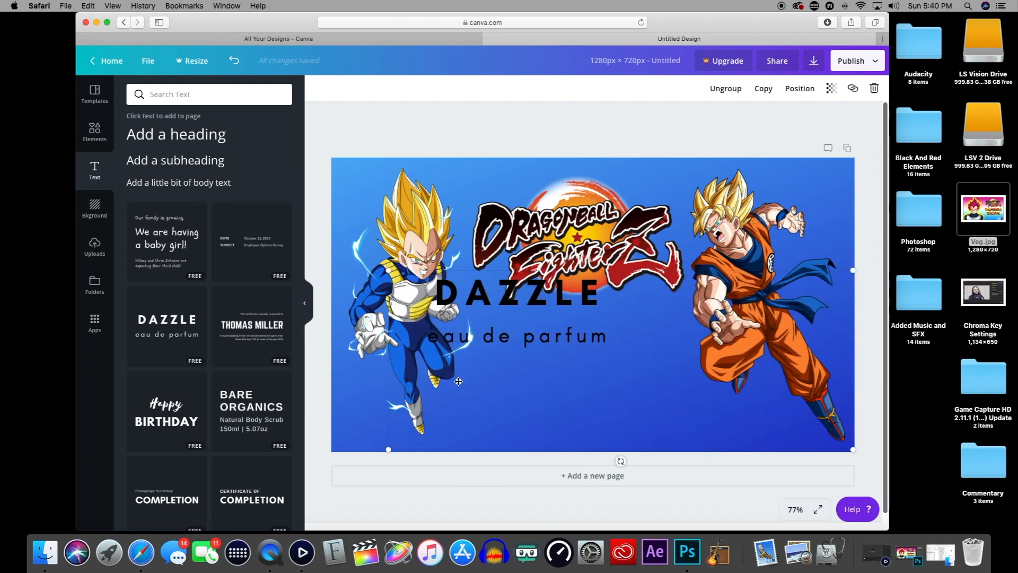
pyautogui.moveTo(389, 449); pyautogui.dragTo(535, 393)
pyautogui.moveTo(648, 294); pyautogui.dragTo(595, 333)
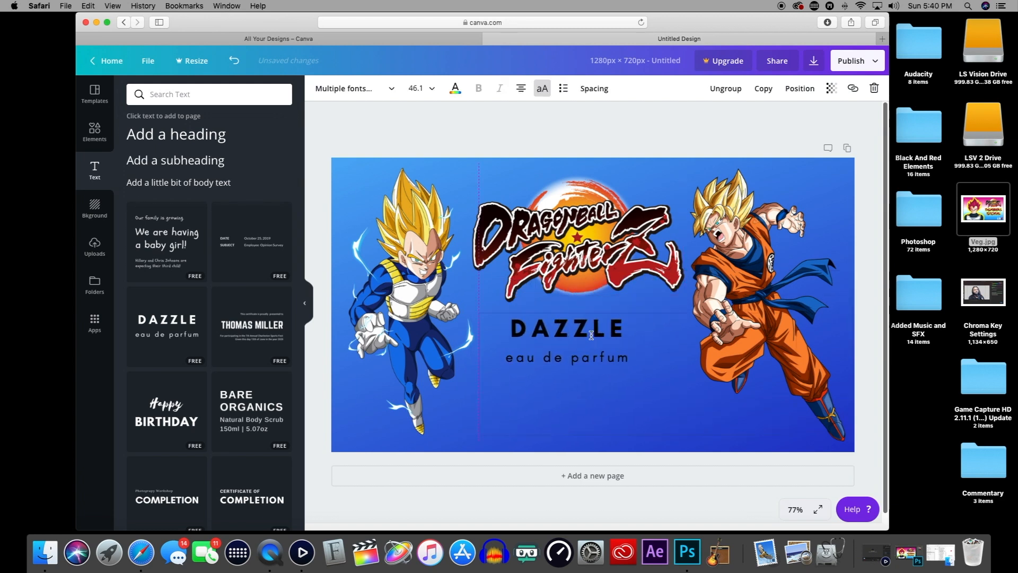
# Delete the "eau de parfum" line from the text template below the logo.
pyautogui.click(598, 330)
pyautogui.click(599, 329)
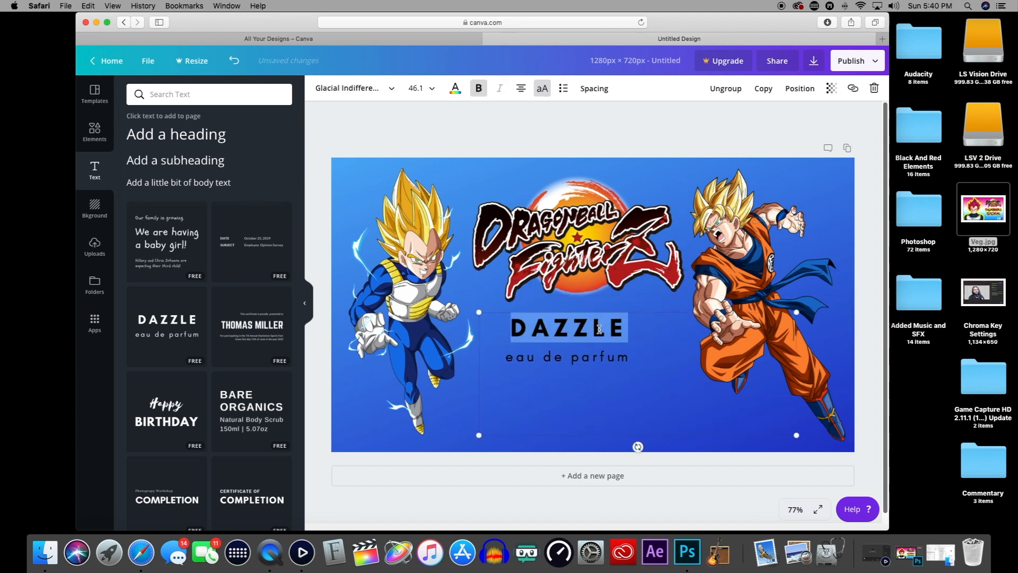
pyautogui.doubleClick(615, 358)
pyautogui.doubleClick(611, 332)
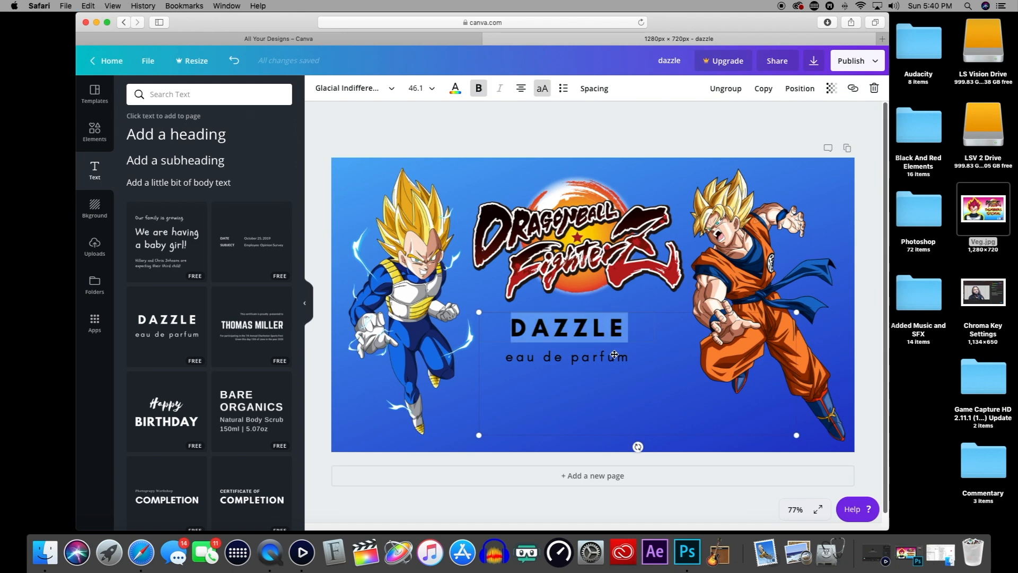
pyautogui.doubleClick(603, 356)
pyautogui.click(636, 358)
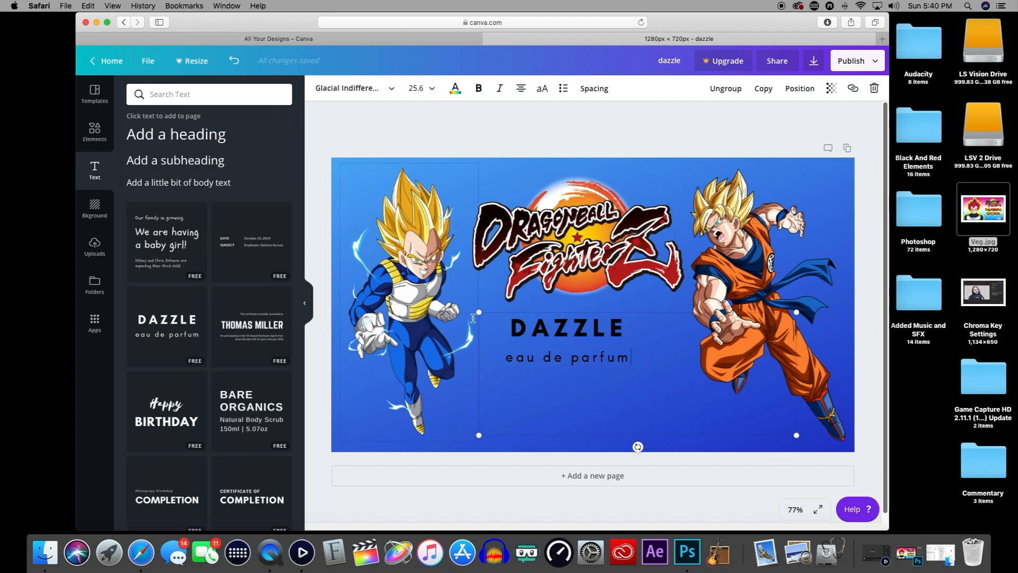
pyautogui.press('super+a')
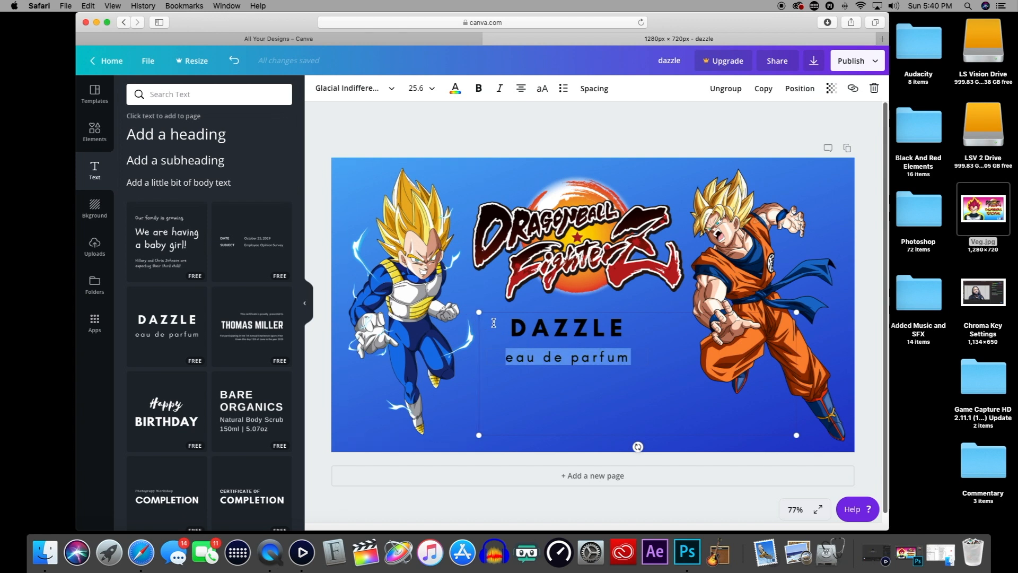
pyautogui.click(639, 358)
pyautogui.moveTo(641, 358); pyautogui.dragTo(482, 325)
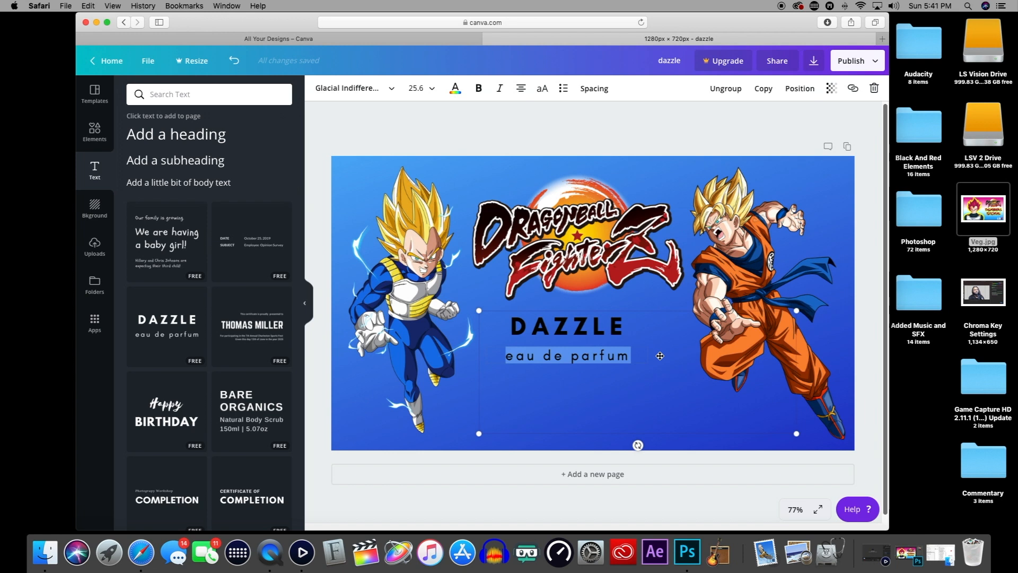
pyautogui.click(640, 356)
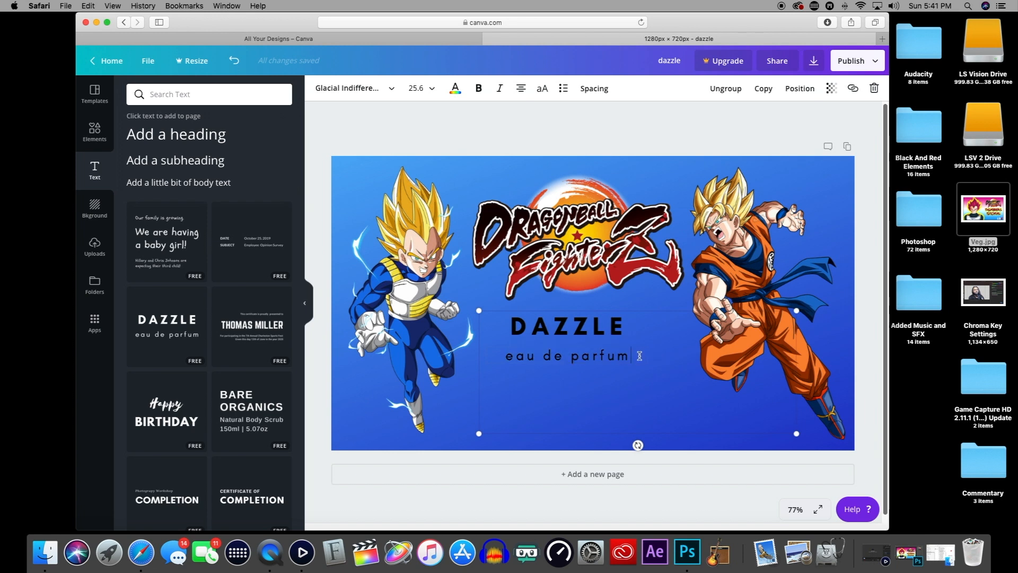
pyautogui.moveTo(494, 343)
pyautogui.mouseDown()
pyautogui.moveTo(504, 355)
pyautogui.moveTo(487, 354)
pyautogui.mouseUp()
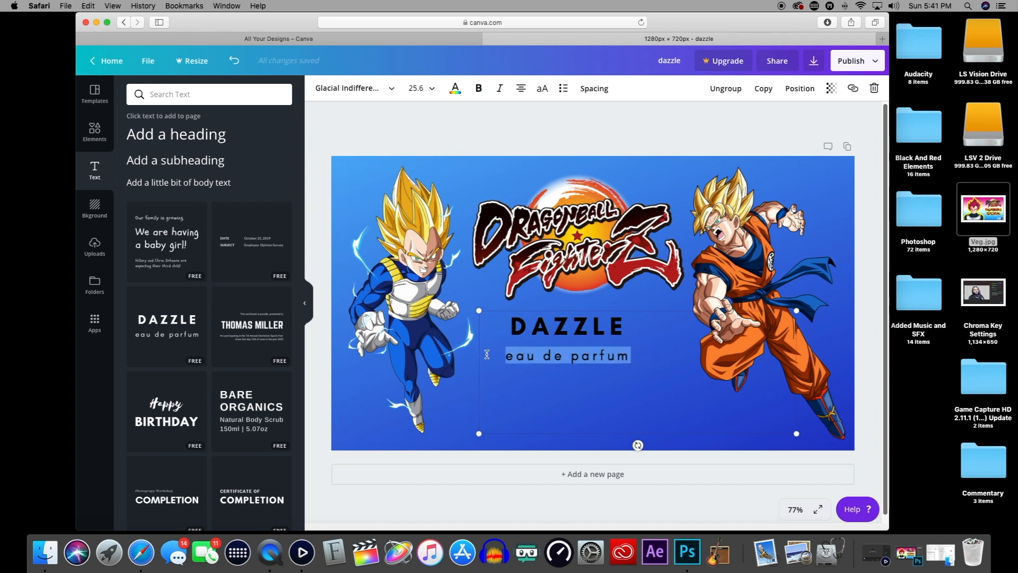
pyautogui.press('BackSpace')
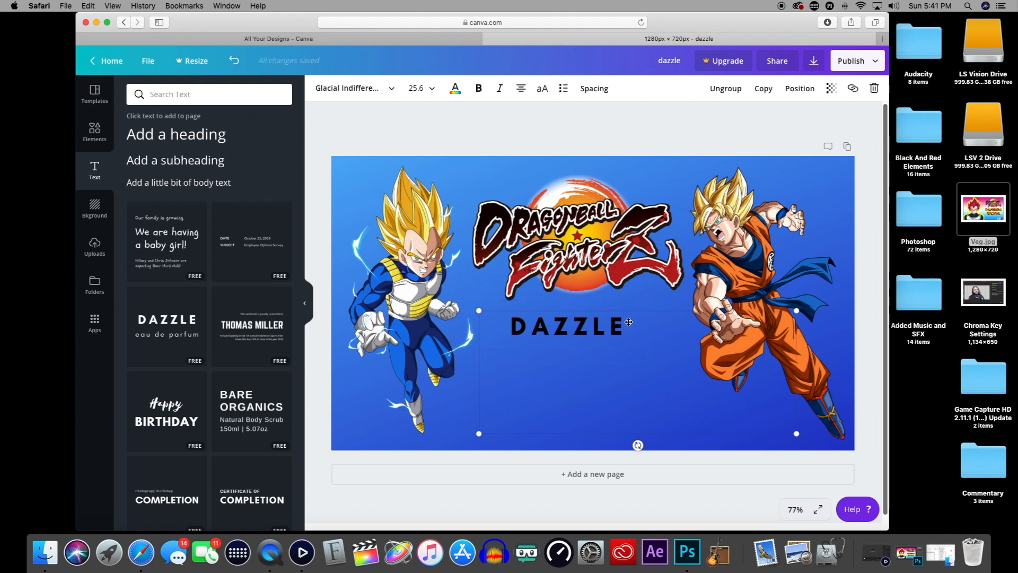
# Replace the "DAZZLE" heading text with "TUTORIAL".
pyautogui.click(624, 326)
pyautogui.moveTo(623, 325); pyautogui.dragTo(478, 324)
pyautogui.moveTo(630, 326); pyautogui.dragTo(491, 324)
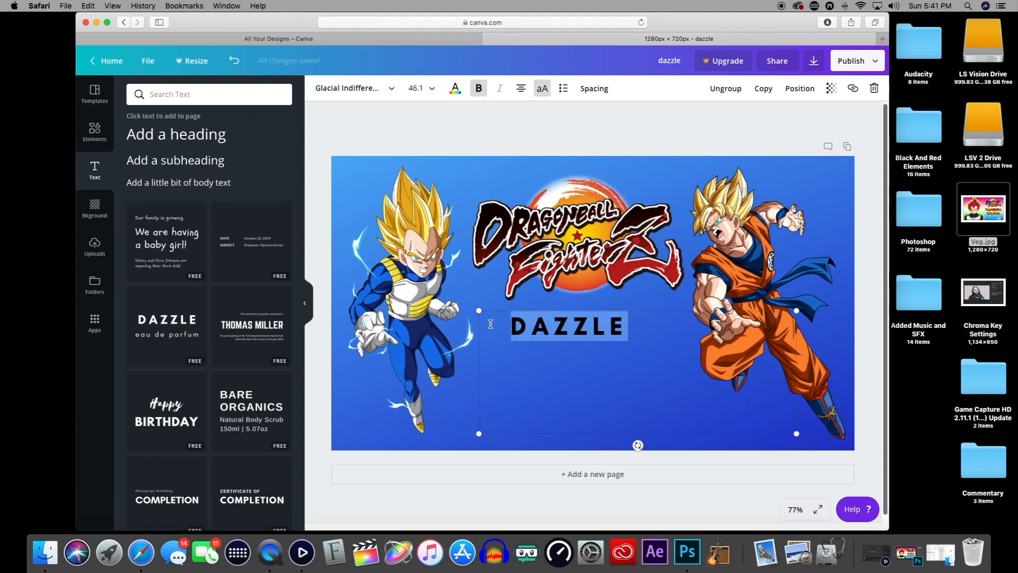
pyautogui.write('TU')
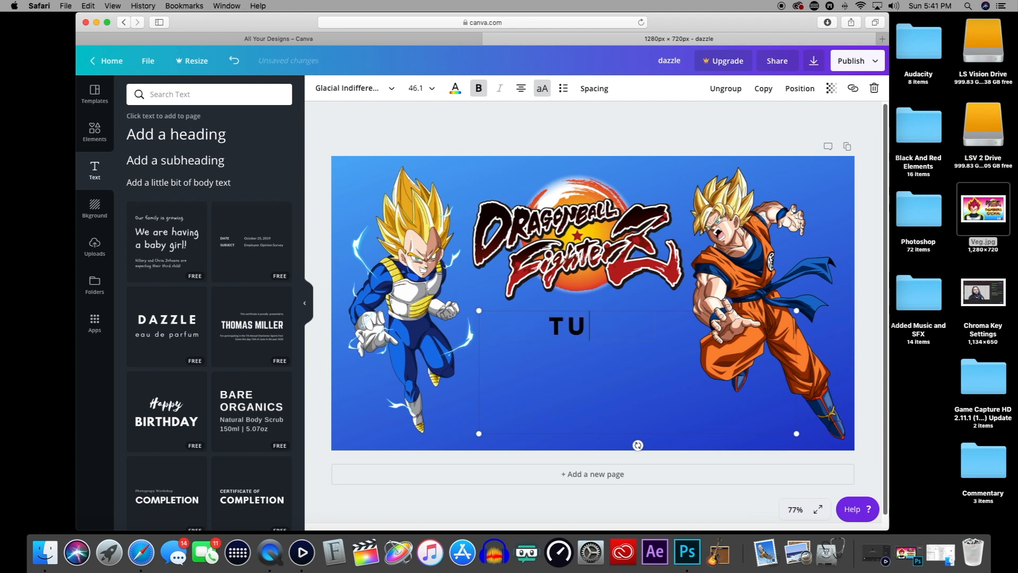
pyautogui.write('R')
pyautogui.press('BackSpace')
pyautogui.write('TO')
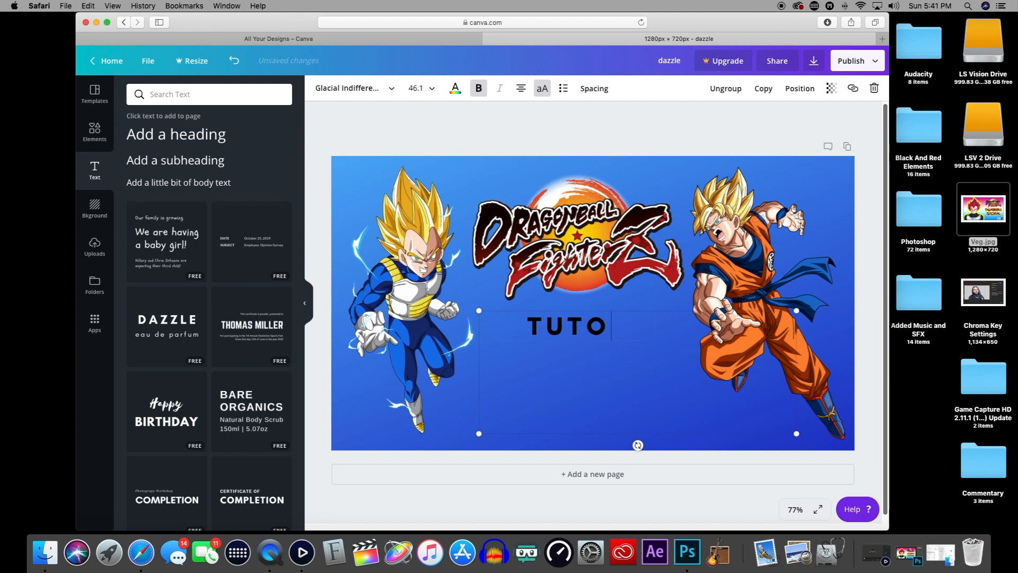
pyautogui.write('R')
pyautogui.write('I')
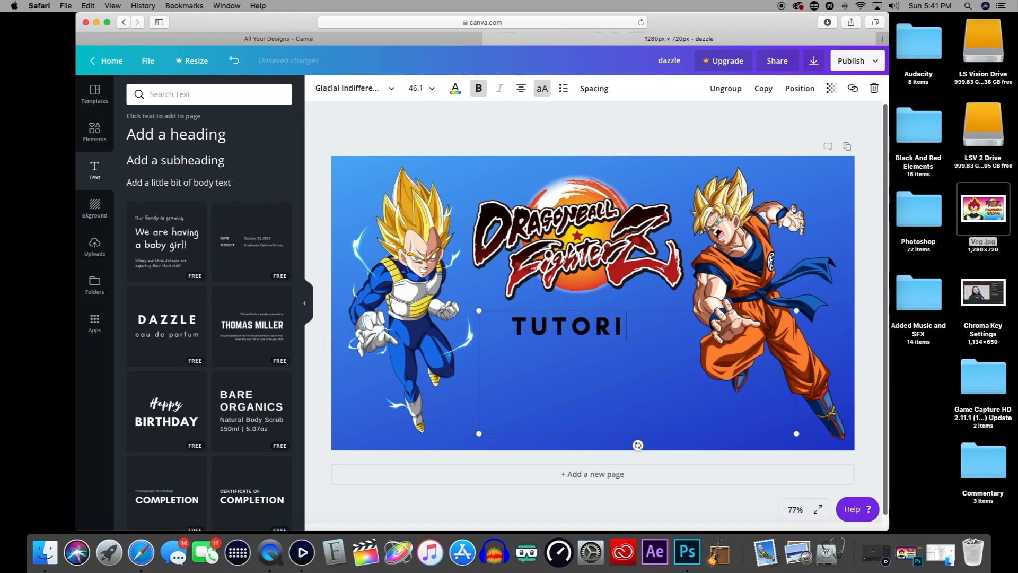
pyautogui.write('AL')
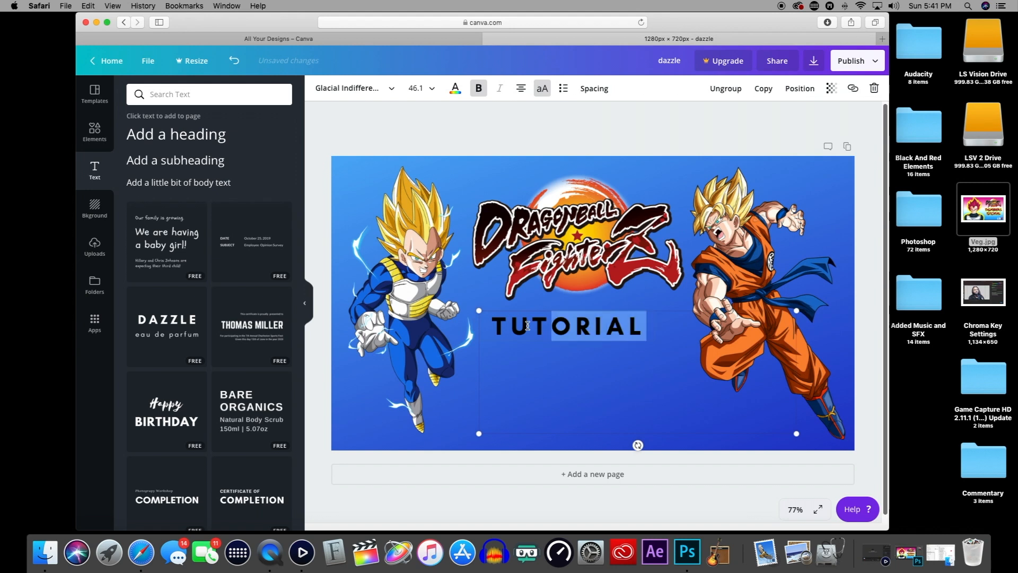
# Try a few colours on the whole word "TUTORIAL" and settle on white.
pyautogui.doubleClick(482, 325)
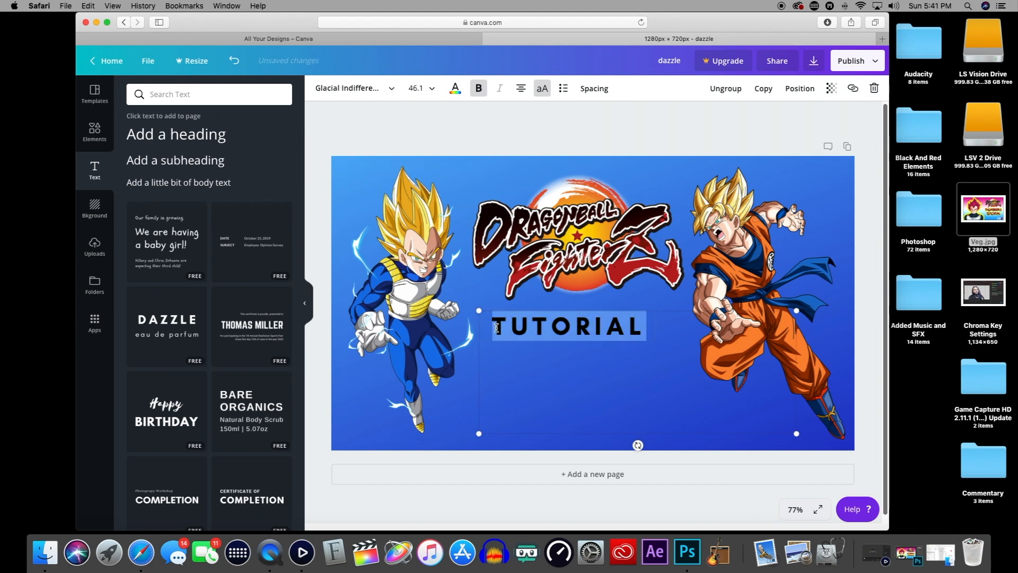
pyautogui.click(455, 92)
pyautogui.click(510, 180)
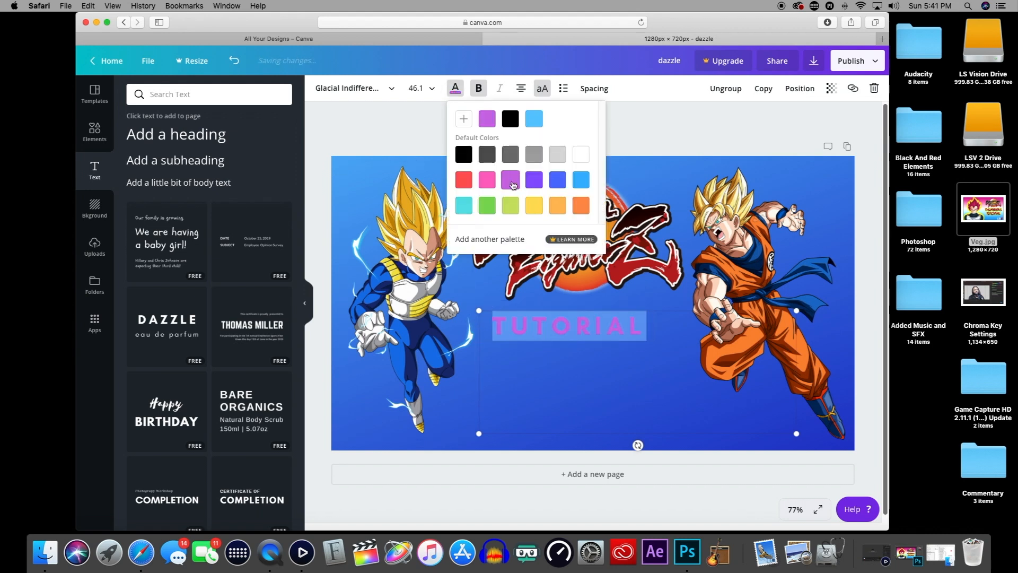
pyautogui.click(533, 183)
pyautogui.click(581, 180)
pyautogui.click(584, 157)
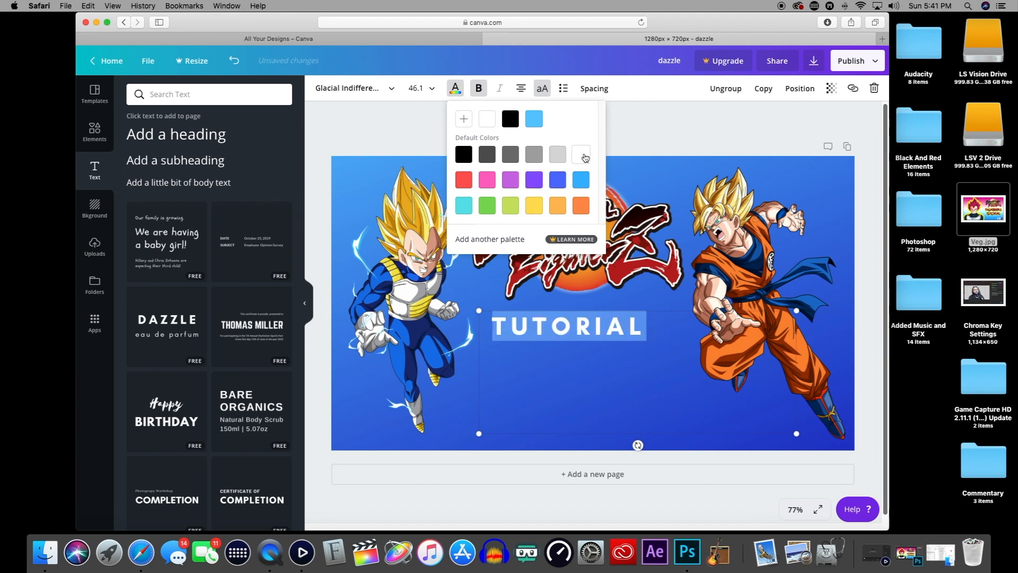
pyautogui.click(635, 138)
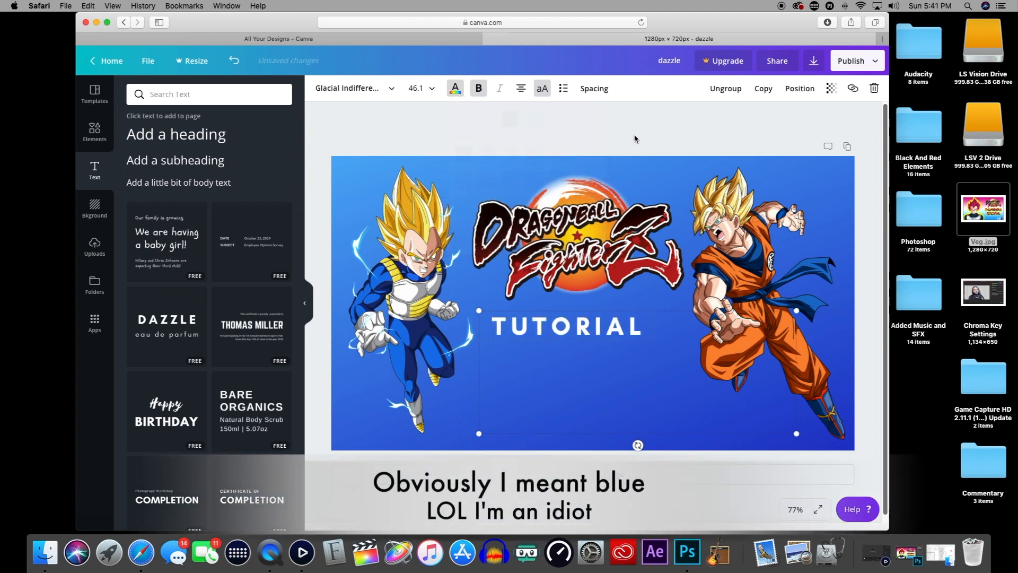
# Try font sizes 64 and 56 on the "TUTORIAL" text, and settle on 48 to keep it on one line.
pyautogui.click(636, 328)
pyautogui.moveTo(646, 329); pyautogui.dragTo(480, 319)
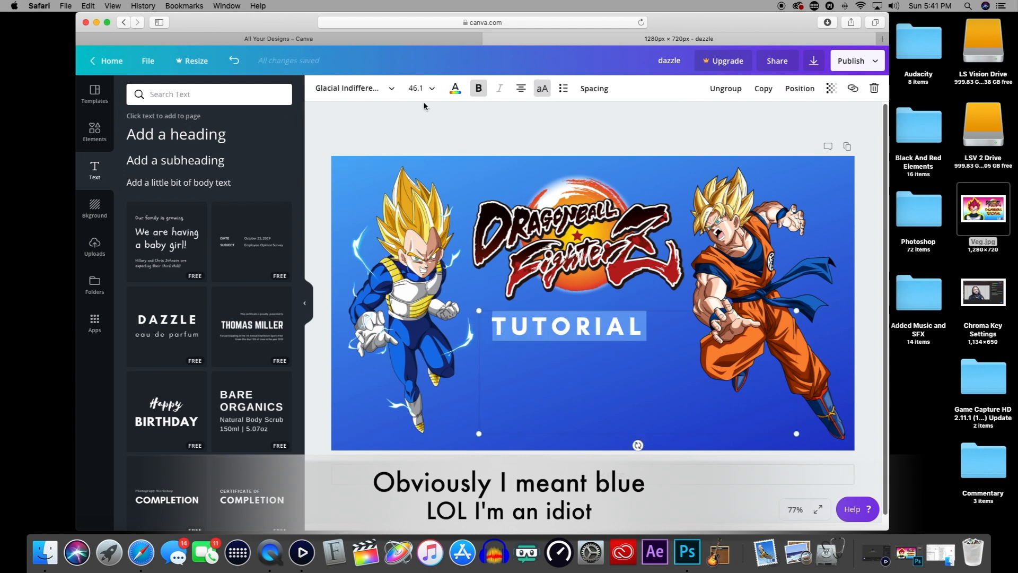
pyautogui.click(433, 91)
pyautogui.scroll(-3, 443, 233)
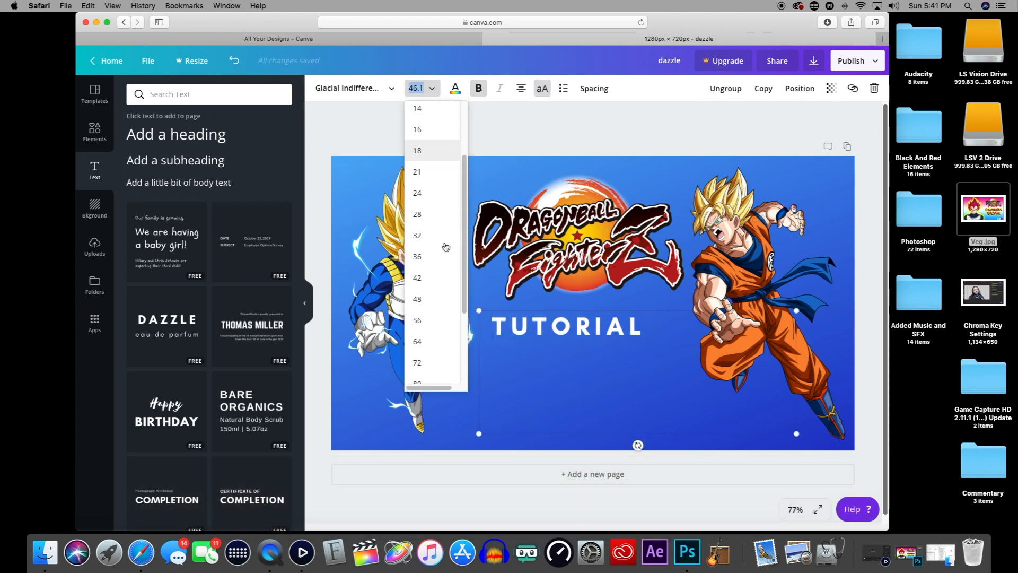
pyautogui.click(427, 299)
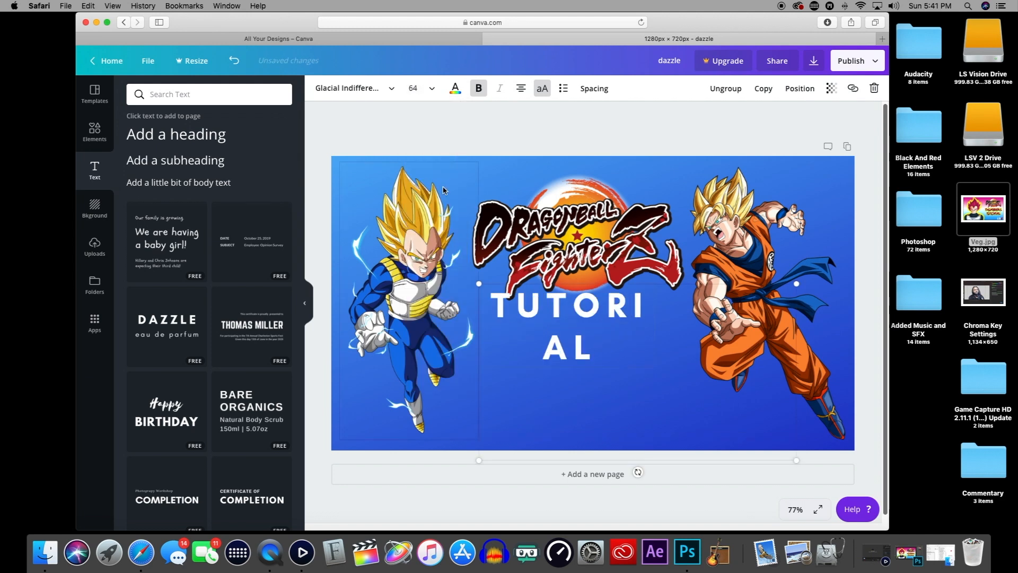
pyautogui.click(432, 89)
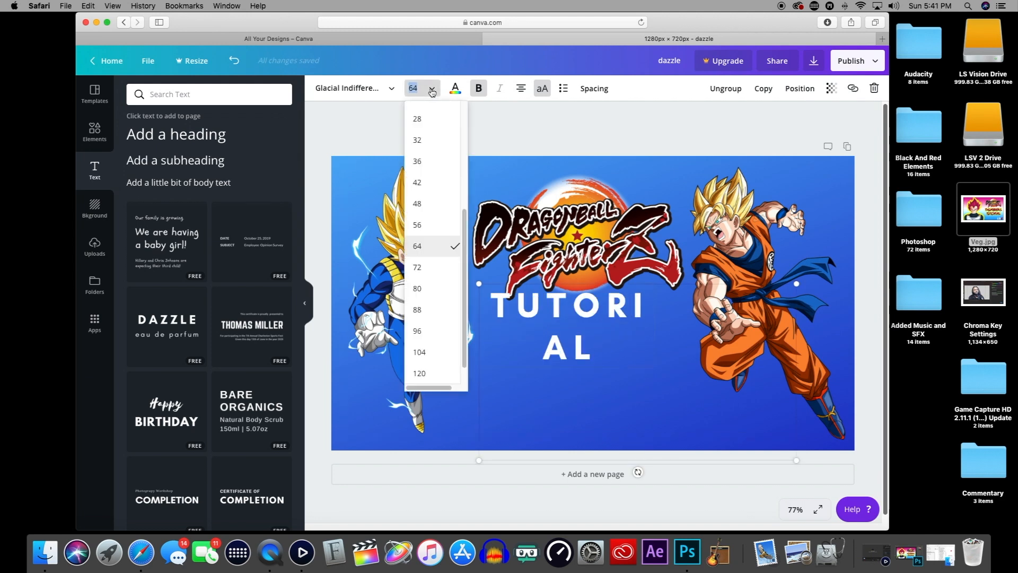
pyautogui.click(419, 223)
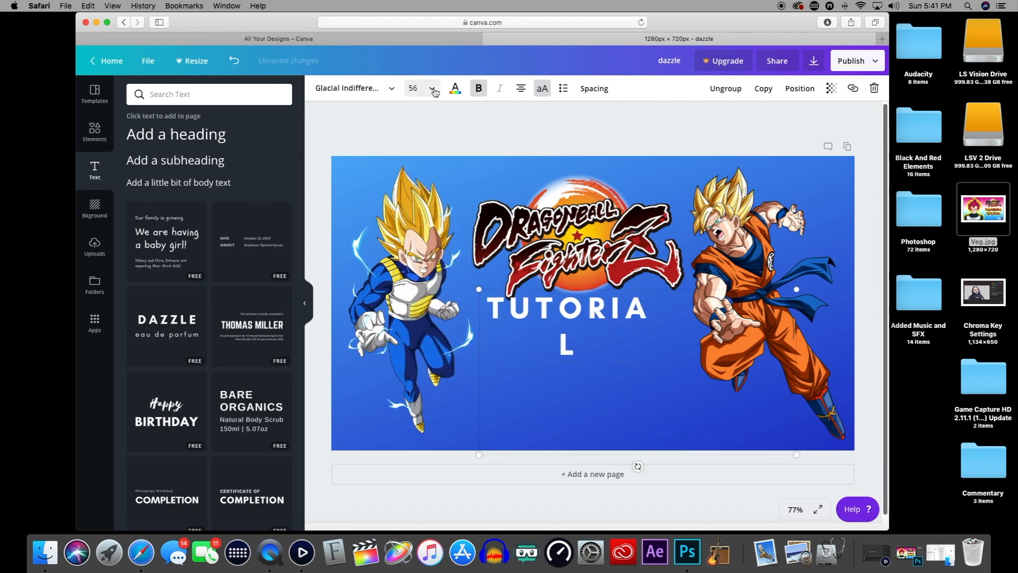
pyautogui.click(432, 89)
pyautogui.click(418, 226)
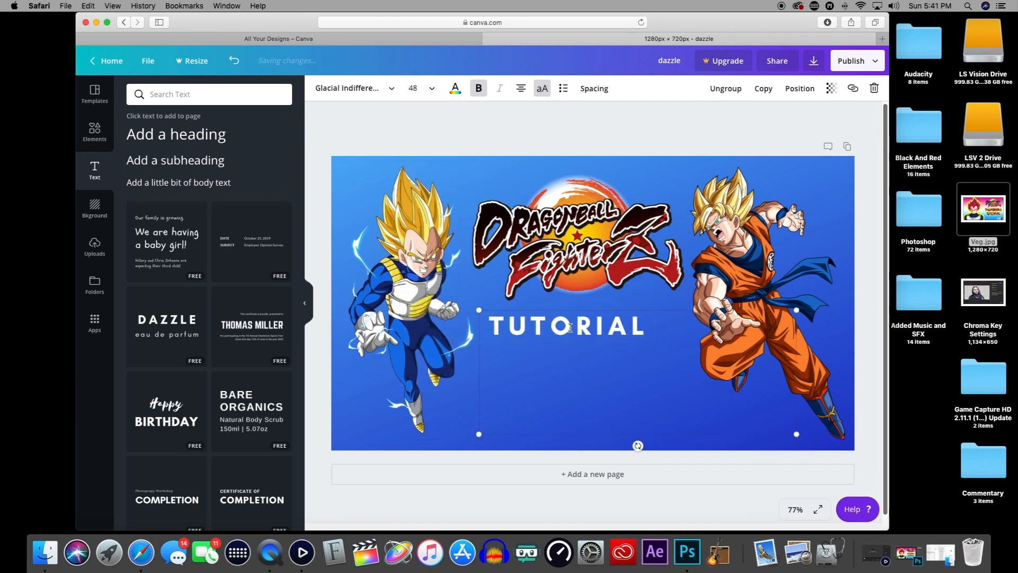
# Move the "TUTORIAL" text slightly up and to the right, centred beneath the logo, and deselect it.
pyautogui.moveTo(585, 324); pyautogui.dragTo(596, 320)
pyautogui.click(664, 318)
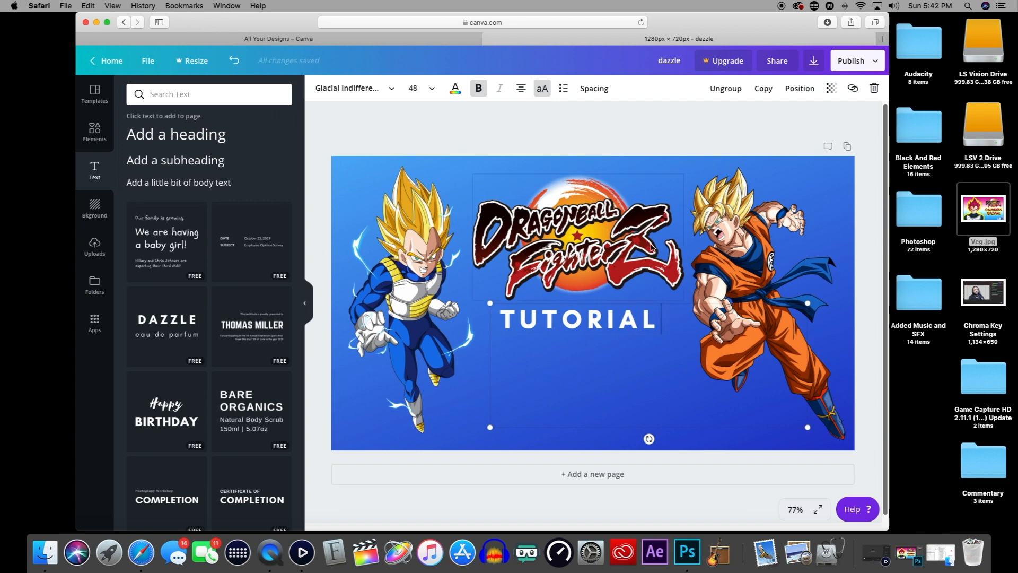
pyautogui.click(596, 135)
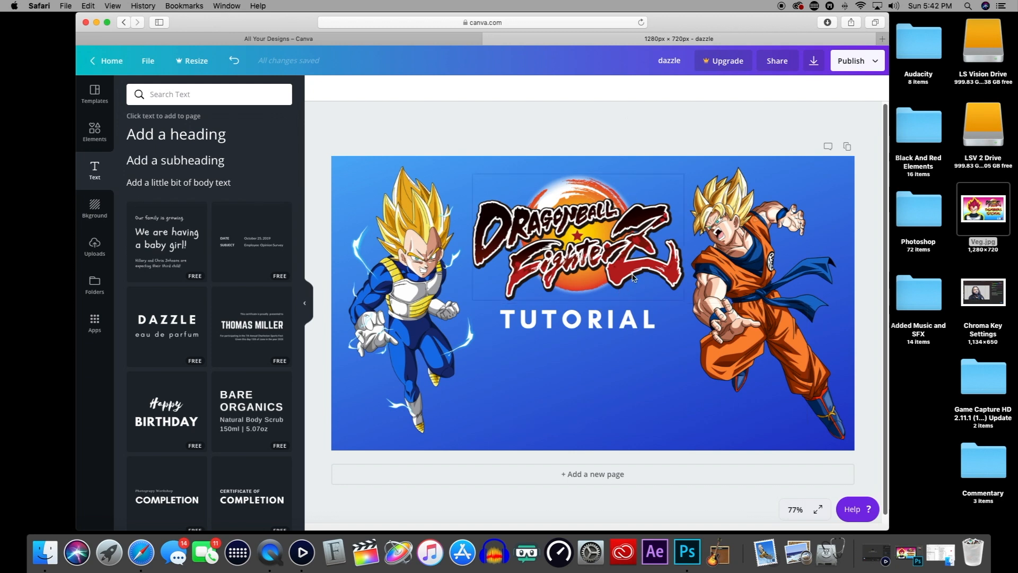
pyautogui.click(590, 319)
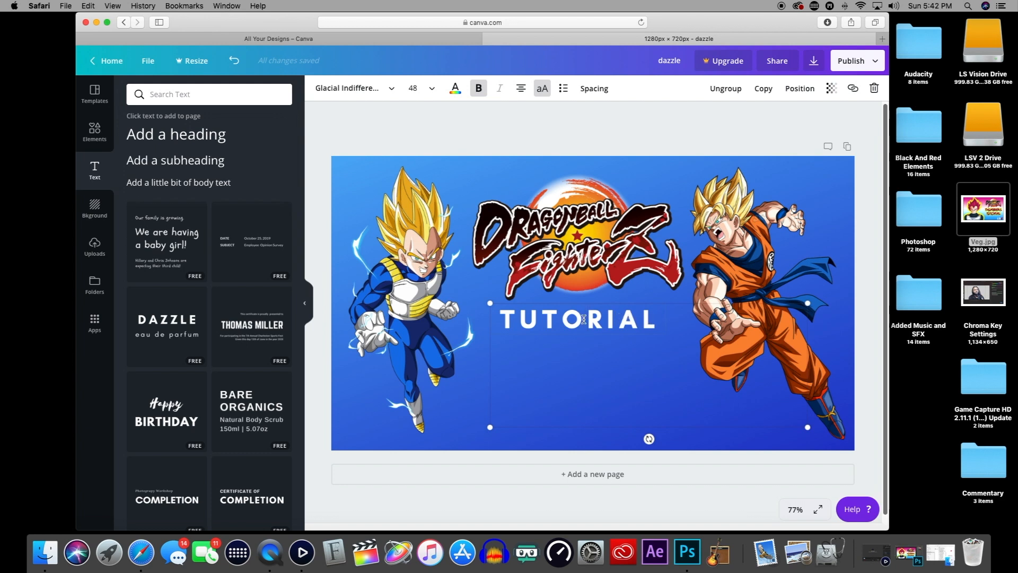
pyautogui.click(599, 130)
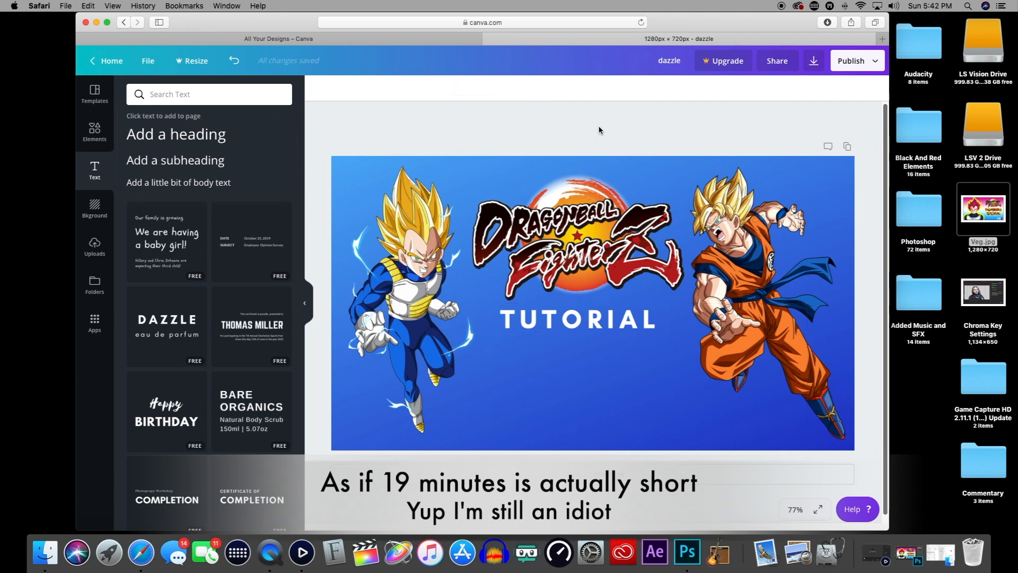